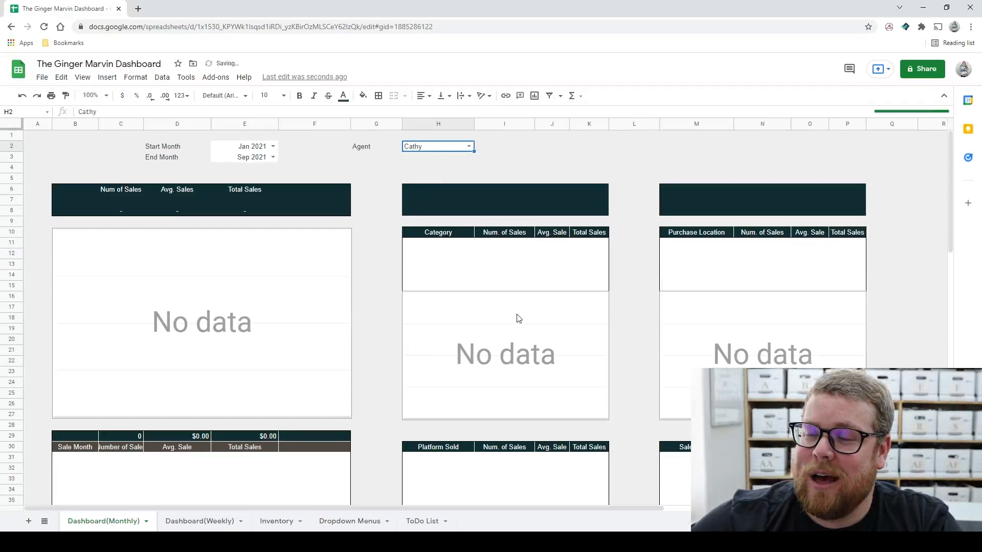
Step: Clear the Agent filter in cell H2 so that no agent is selected
double_click(438, 148)
key(BackSpace)
key(BackSpace)
key(BackSpace)
key(BackSpace)
key(BackSpace)
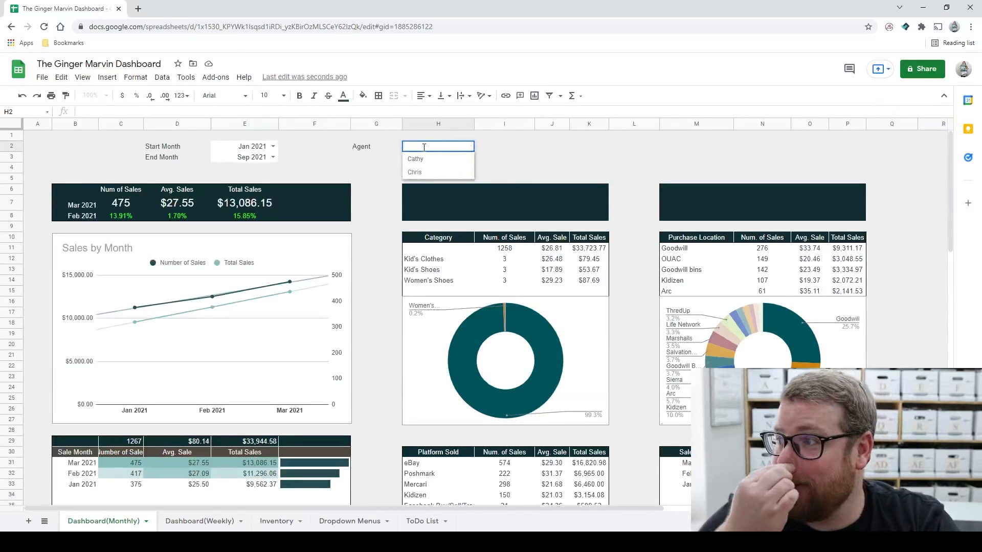
click(388, 169)
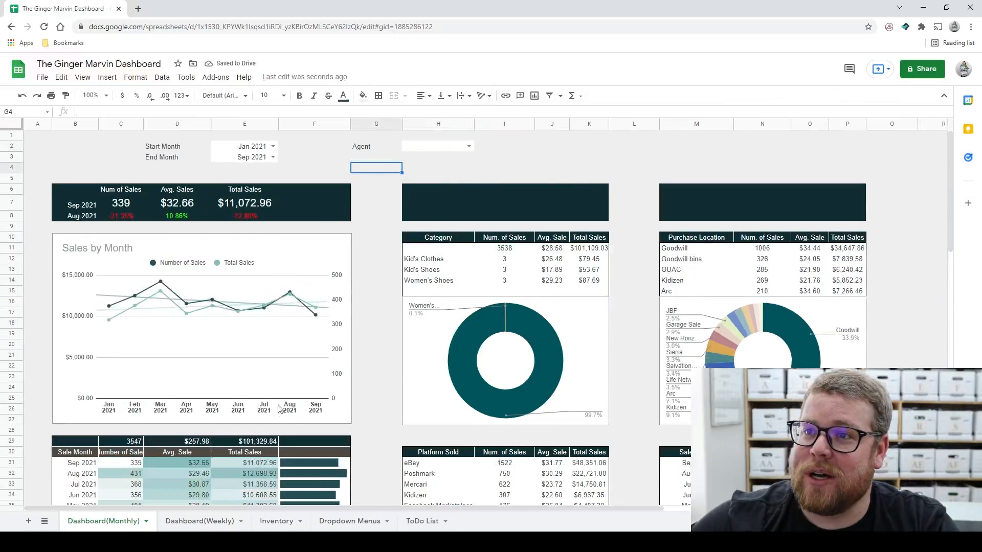
Step: Set the dashboard's End Month to 5/1/2021 and its Start Month to 3/1/2021
click(274, 146)
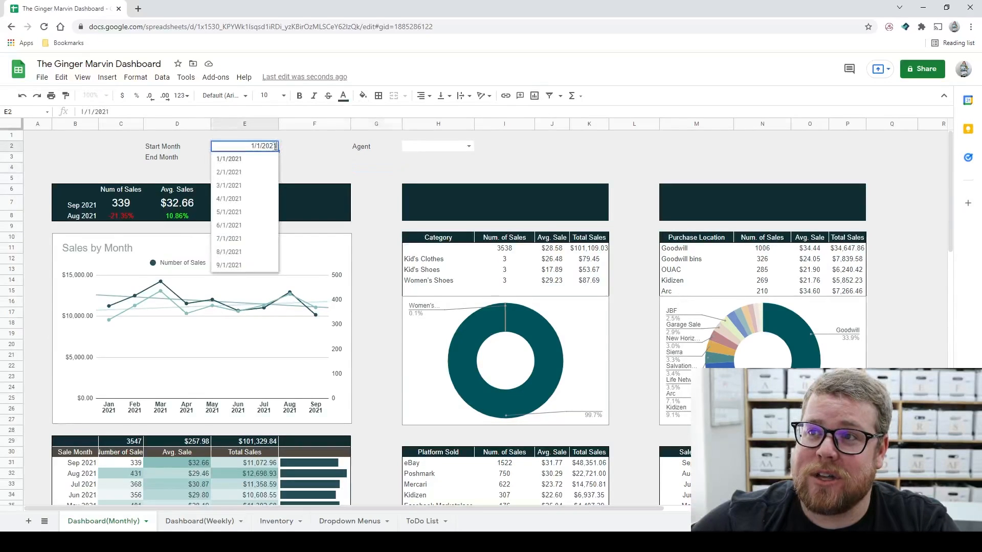
click(253, 159)
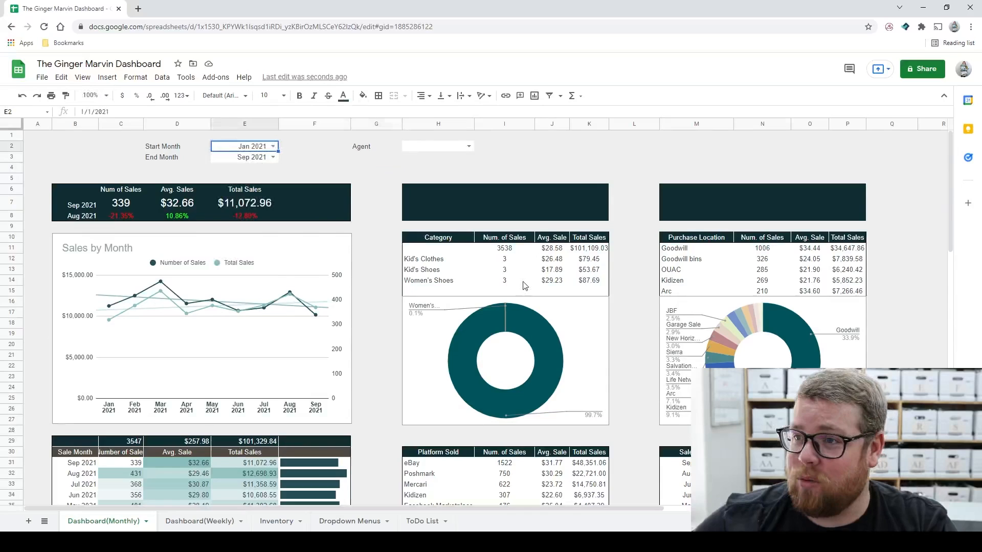
click(272, 158)
click(239, 223)
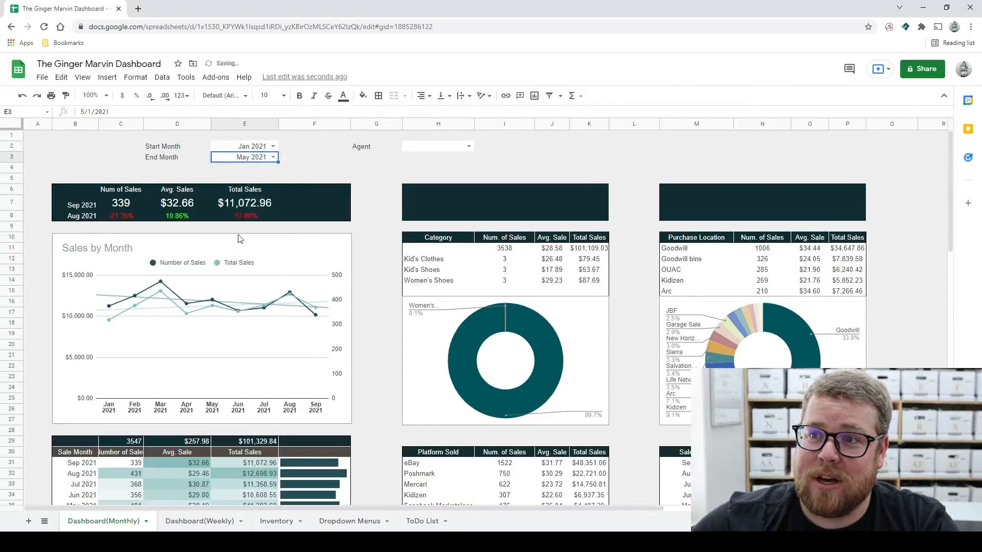
click(273, 147)
click(253, 187)
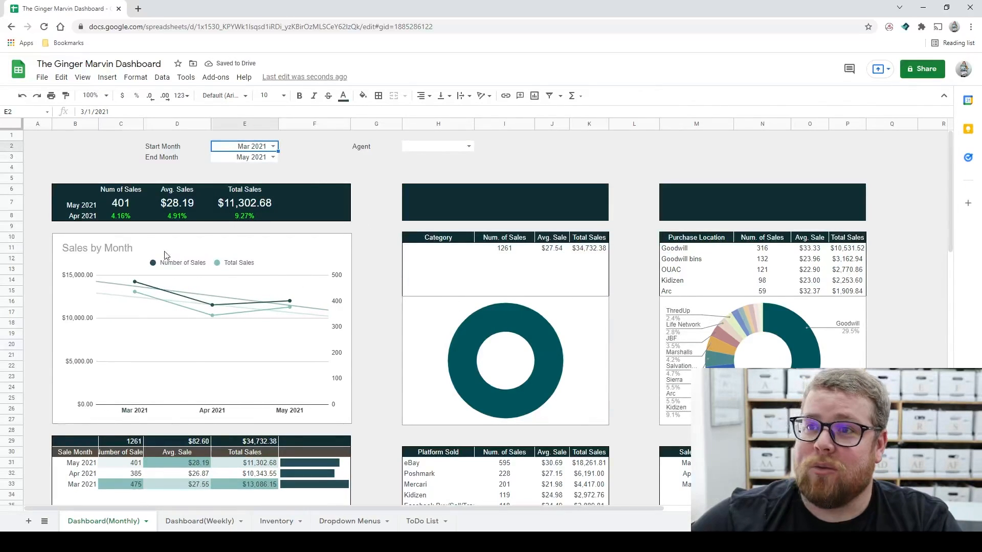
Step: Narrow the dashboard to a single month by setting the End Month to 3/1/2021
scroll(167, 255, down, 2)
scroll(331, 194, up, 2)
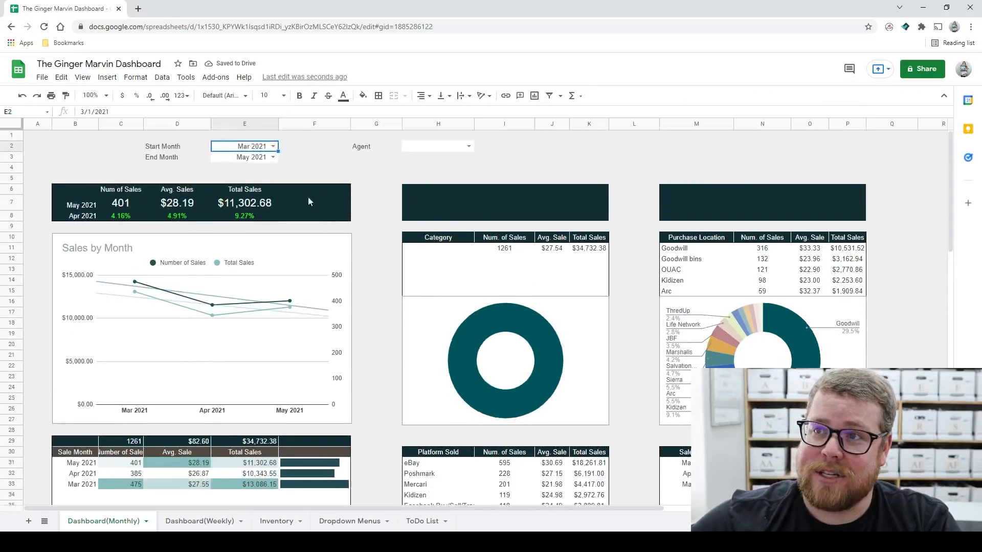
click(273, 157)
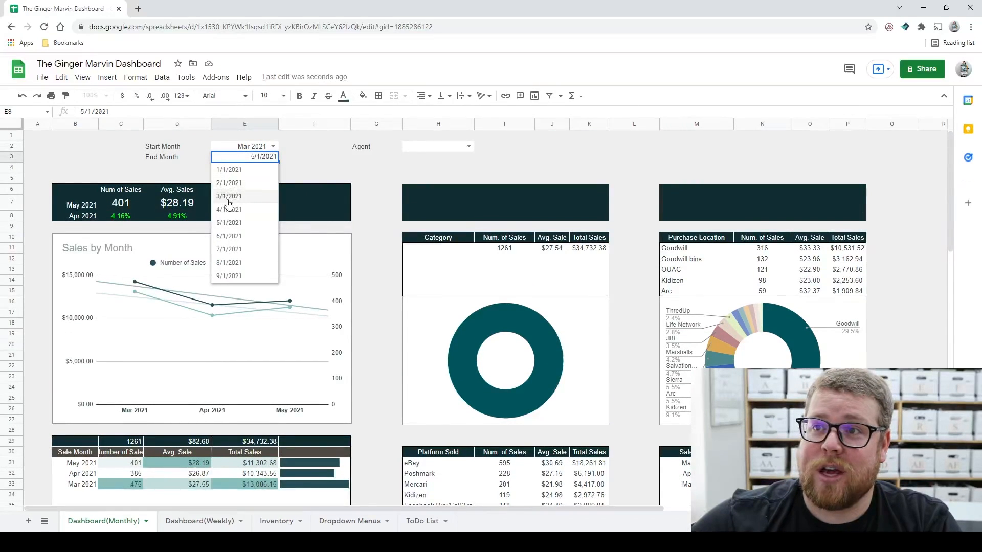
click(229, 197)
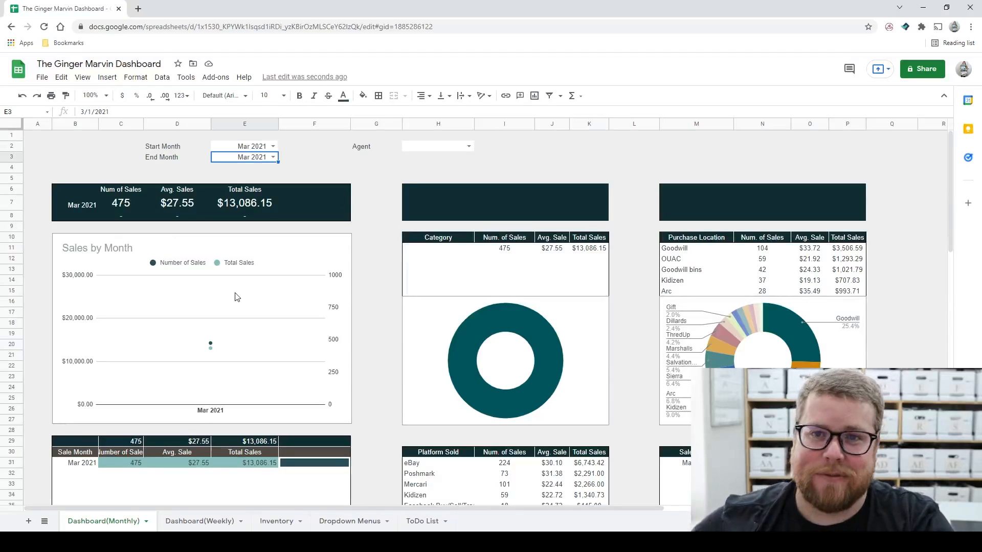
Step: Widen the dashboard's date range by setting the End Month to 9/1/2021 and the Start Month to 1/1/2021
click(272, 157)
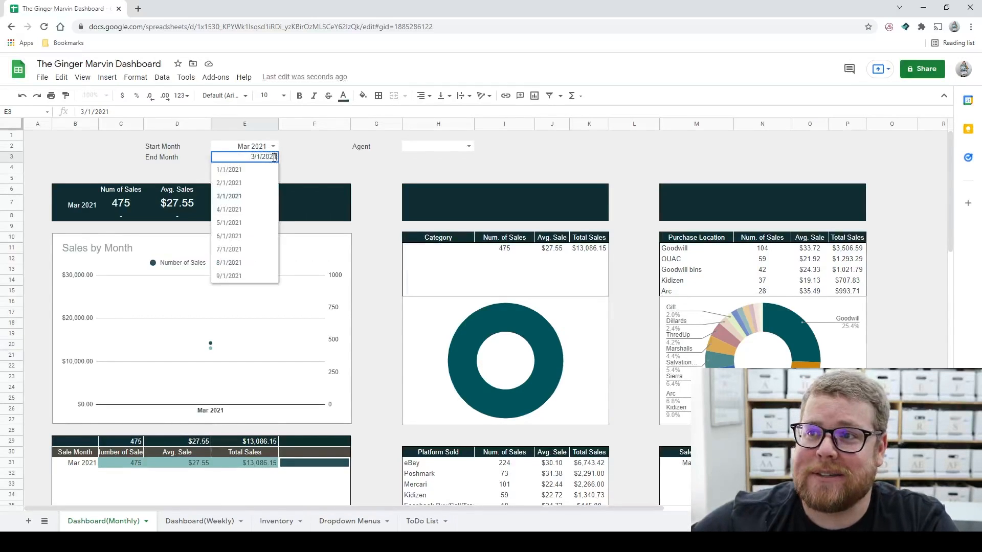
click(234, 276)
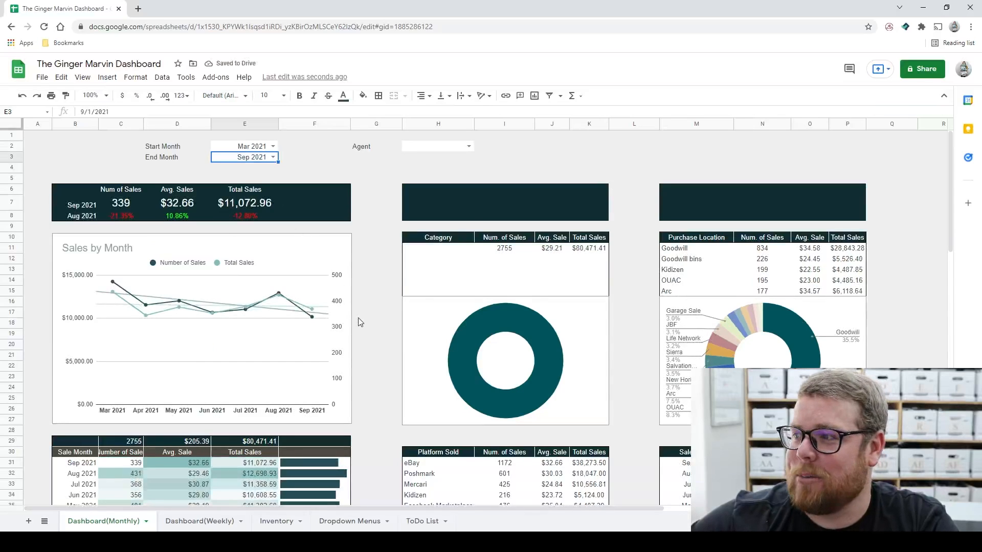
scroll(358, 322, down, 5)
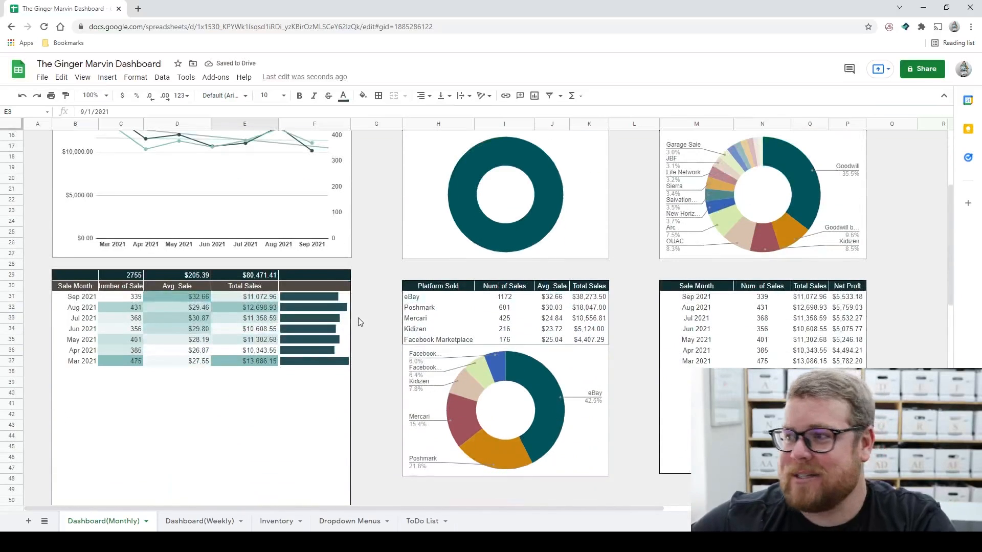
scroll(364, 302, up, 5)
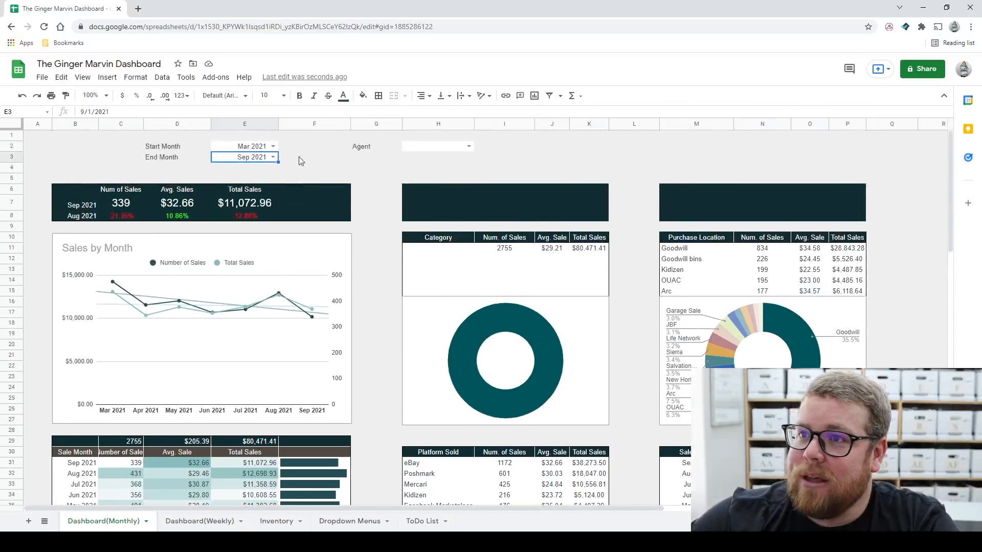
click(272, 146)
click(247, 165)
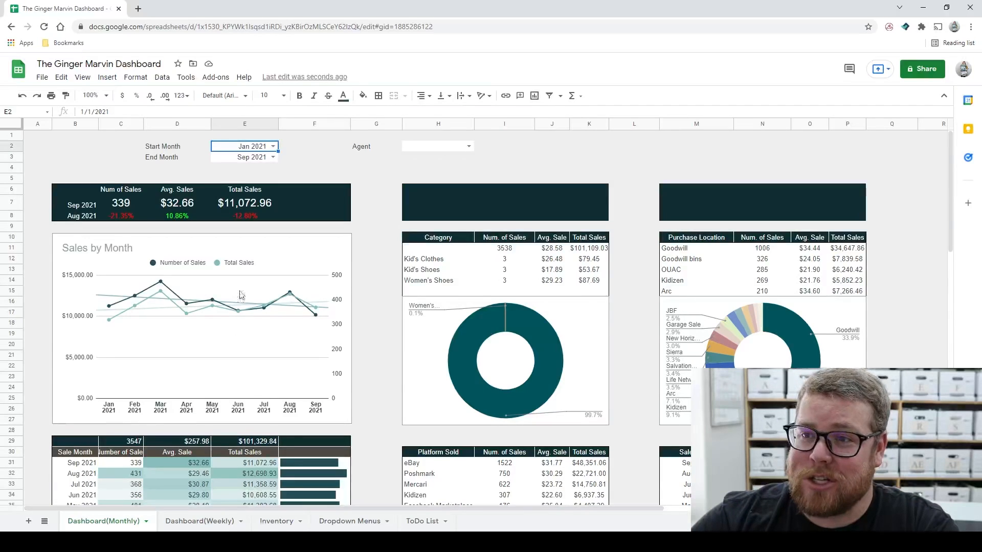
Step: Inspect the Category table and its donut chart, then check the Category column on the Inventory sheet and return to the monthly dashboard
click(247, 305)
click(435, 241)
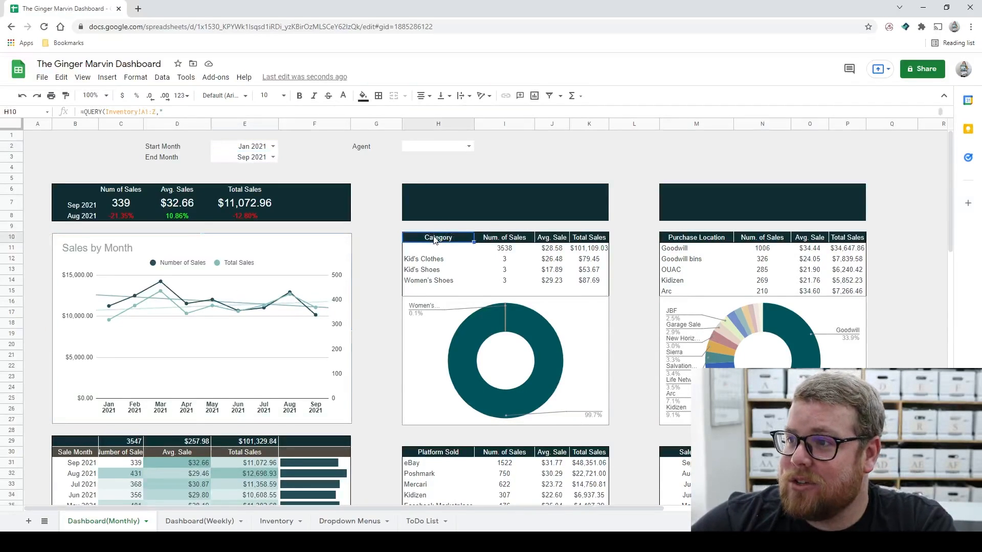
click(488, 338)
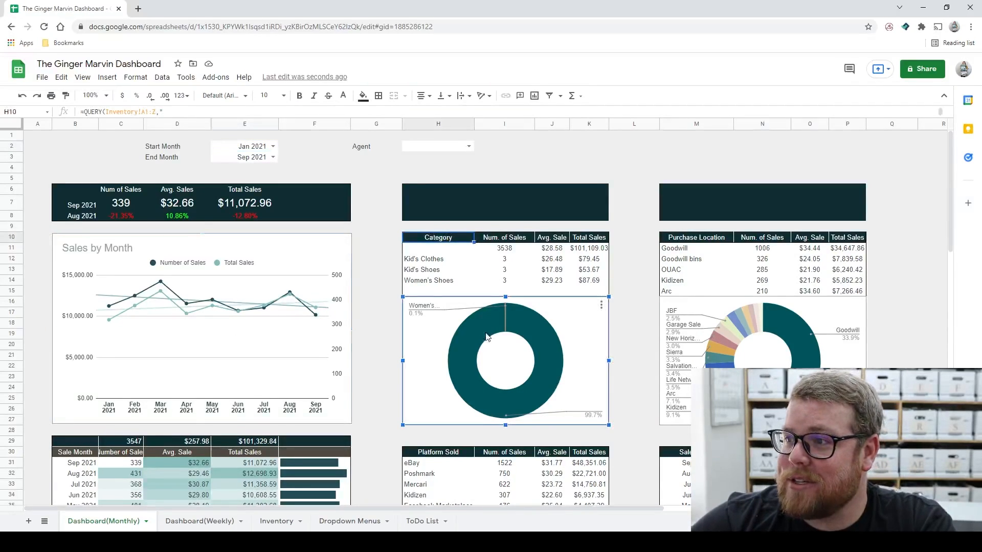
click(572, 219)
click(504, 354)
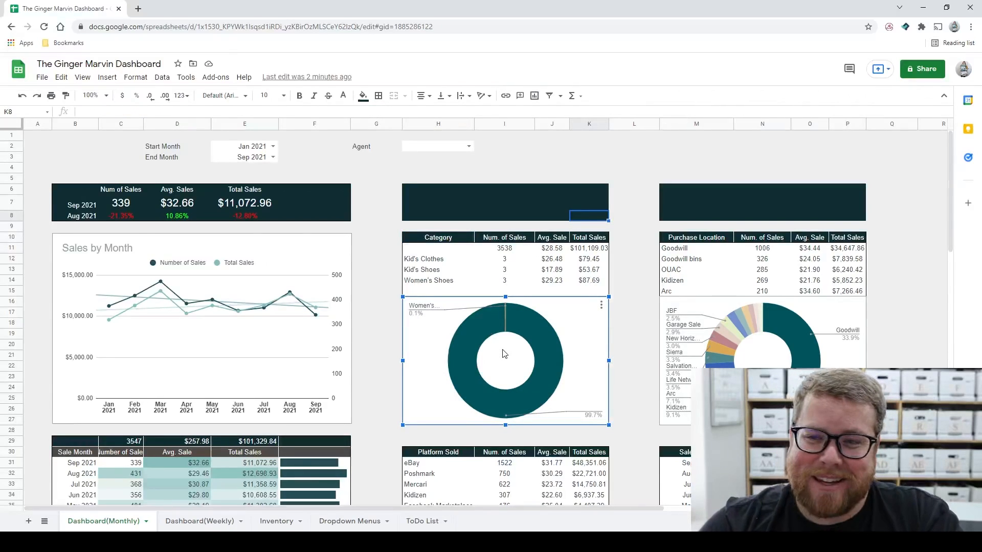
click(279, 521)
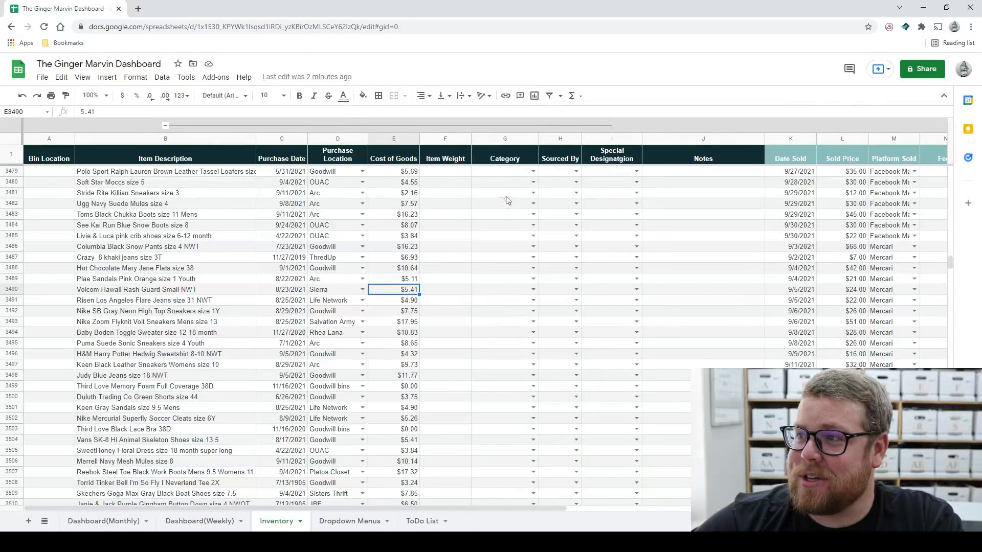
click(114, 524)
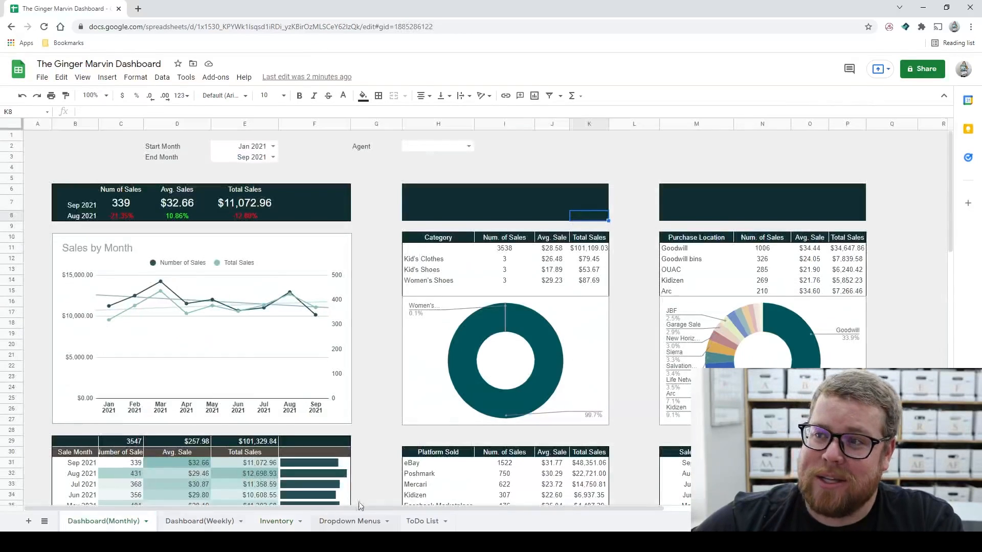
Step: Examine the Category table's blank, Kid's Clothes, Kid's Shoes and Women's Shoes rows, including the sales figures for Kid's Clothes
click(431, 250)
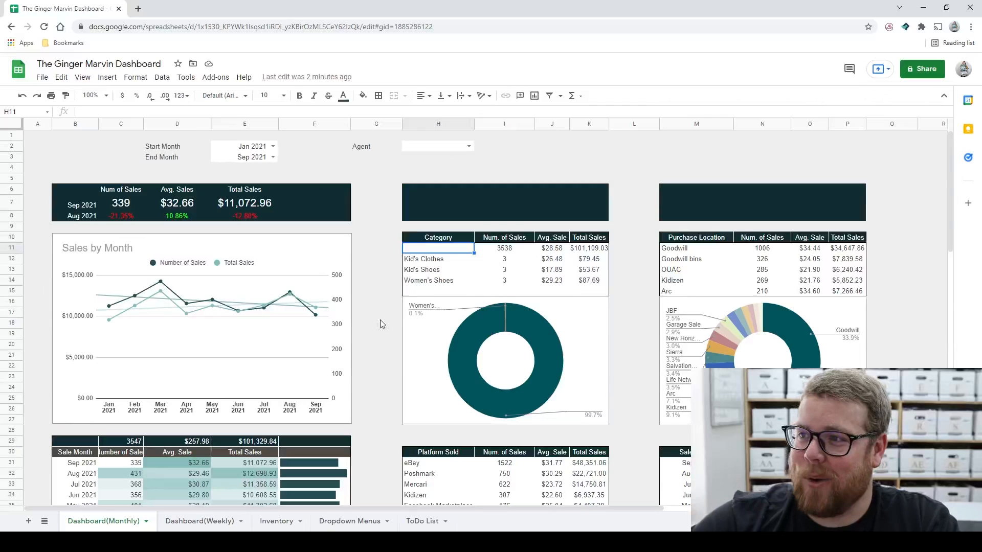
click(444, 262)
click(437, 271)
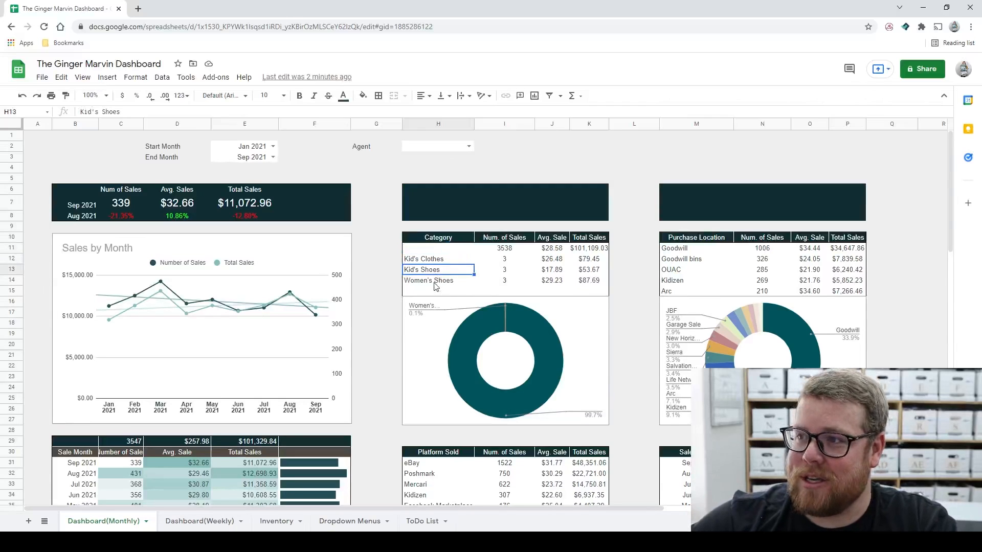
click(436, 285)
click(510, 263)
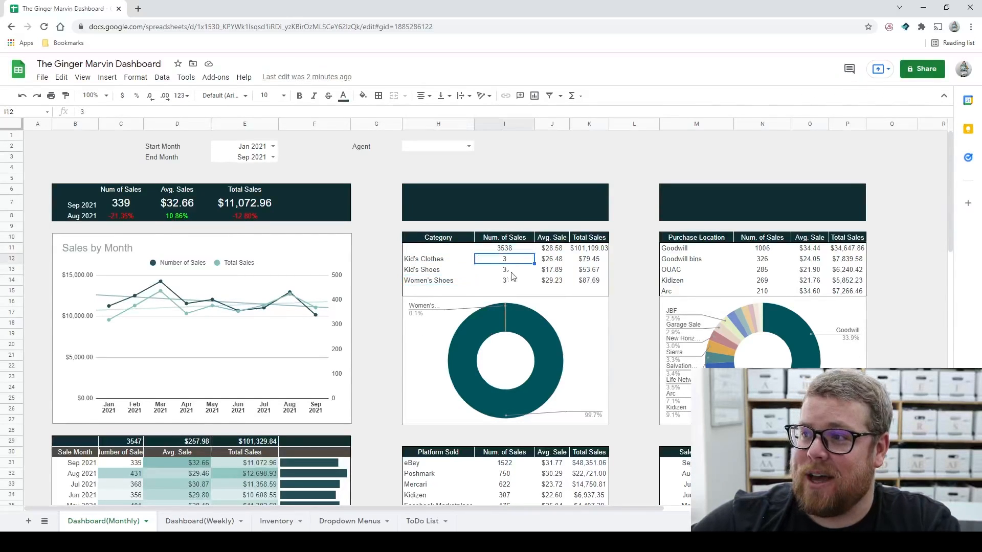
click(560, 261)
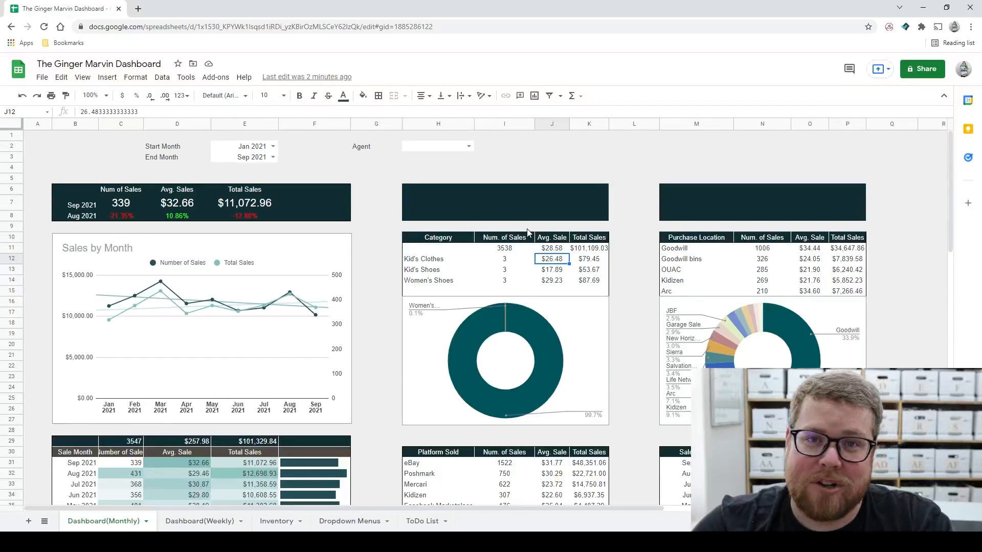
Step: Compare the average sale of Goodwill and Goodwill bins in the Purchase Location table and check Goodwill's total sales
click(689, 259)
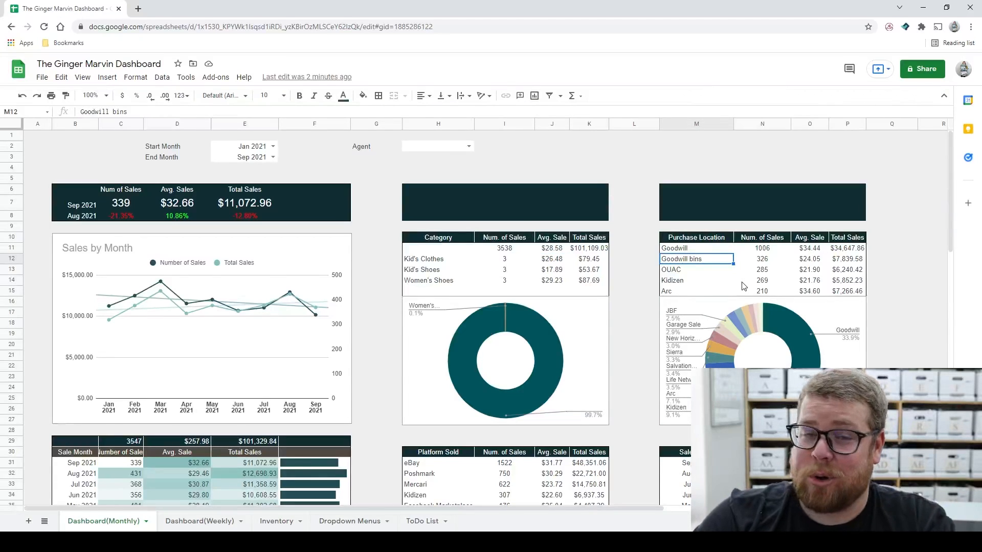
click(722, 250)
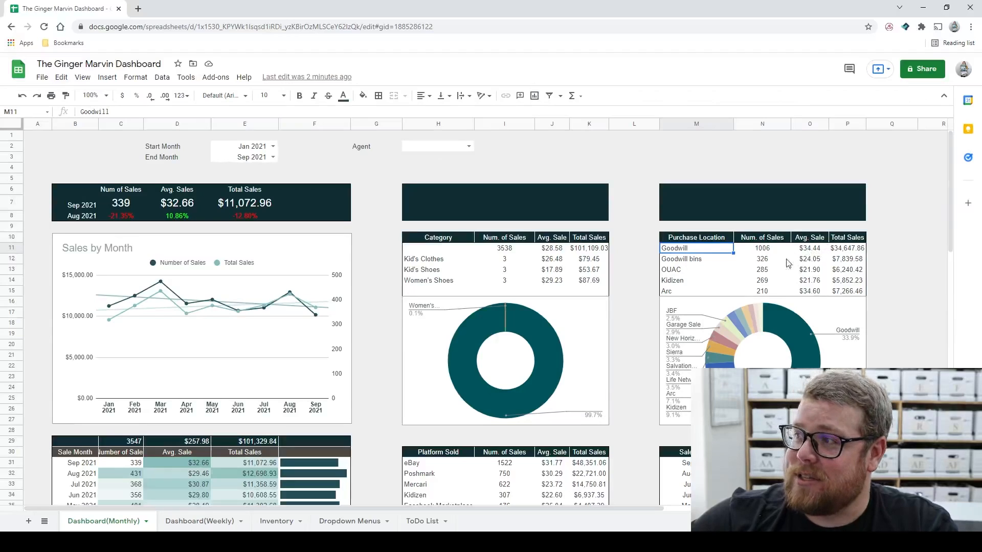
click(817, 250)
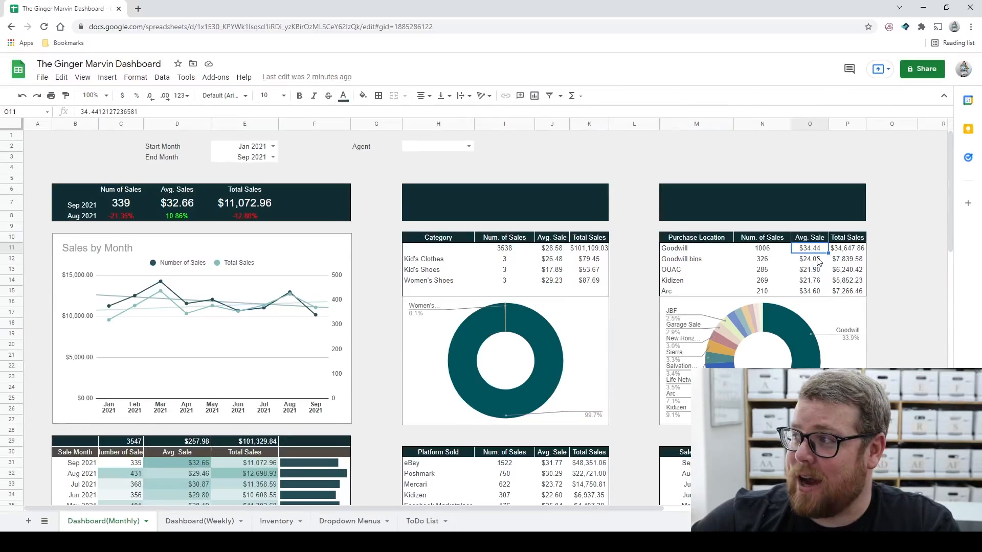
click(817, 260)
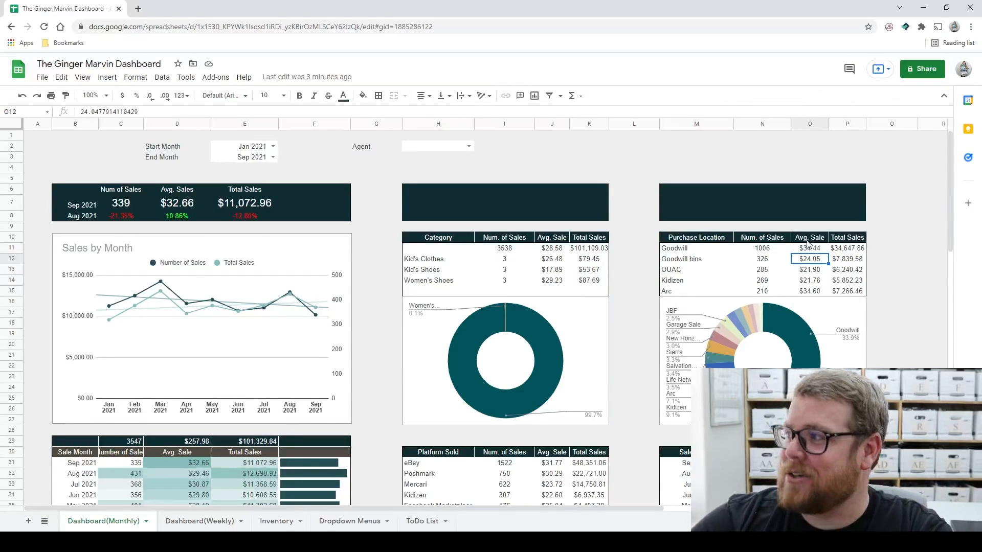
click(852, 250)
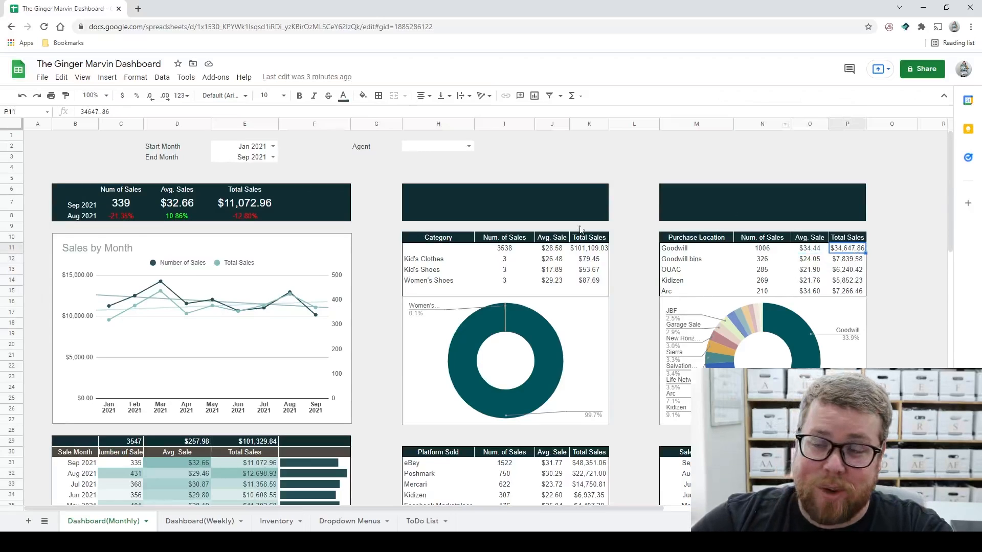
Step: Review the lower dashboard tables and compare March 2021 in the Sales by Month chart with its average sale and bar in the monthly table
scroll(642, 283, down, 3)
scroll(642, 280, down, 2)
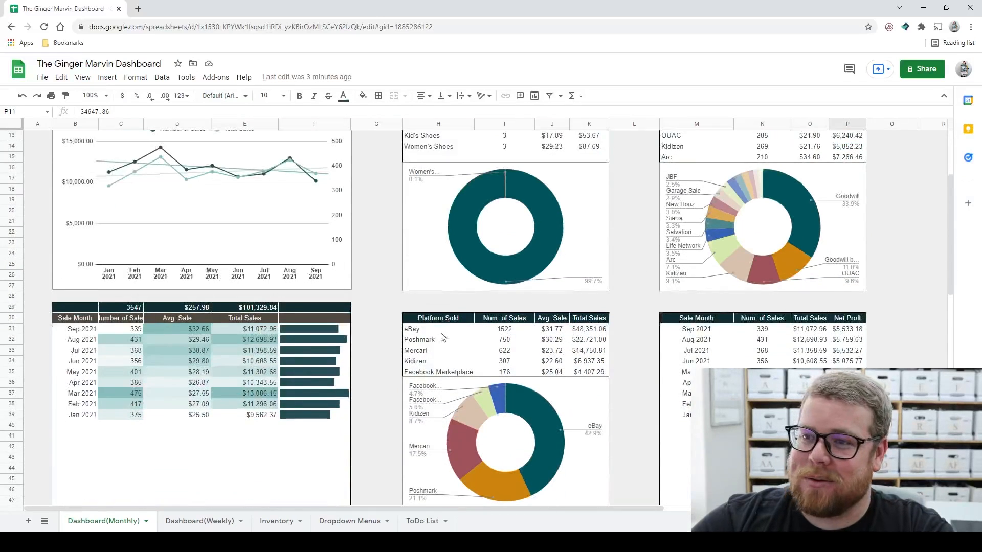
scroll(336, 304, down, 2)
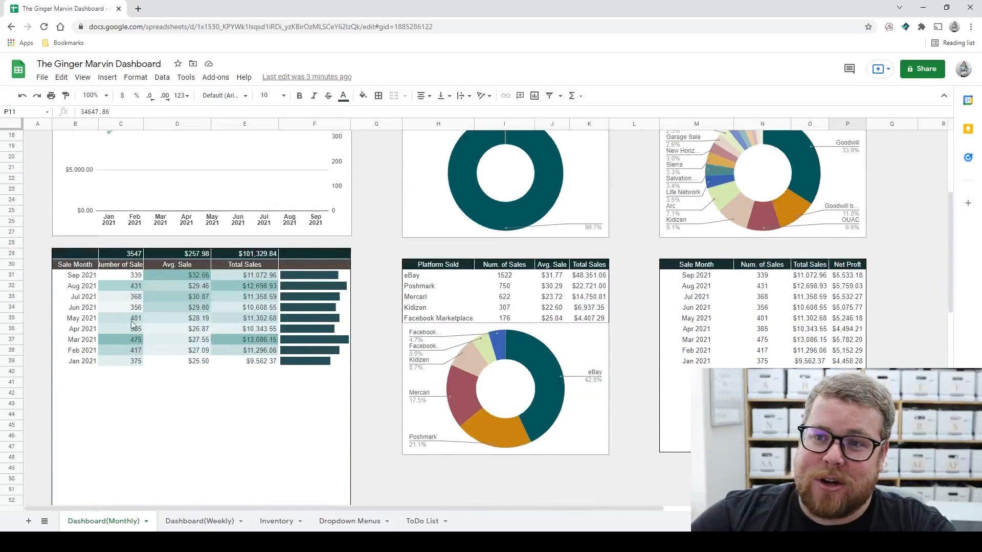
scroll(216, 339, up, 2)
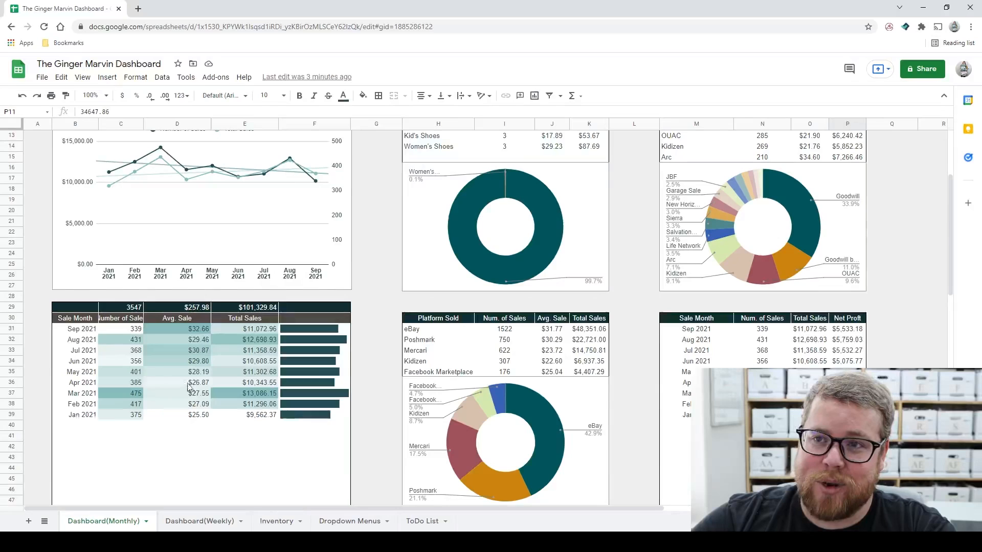
scroll(156, 352, up, 2)
click(160, 203)
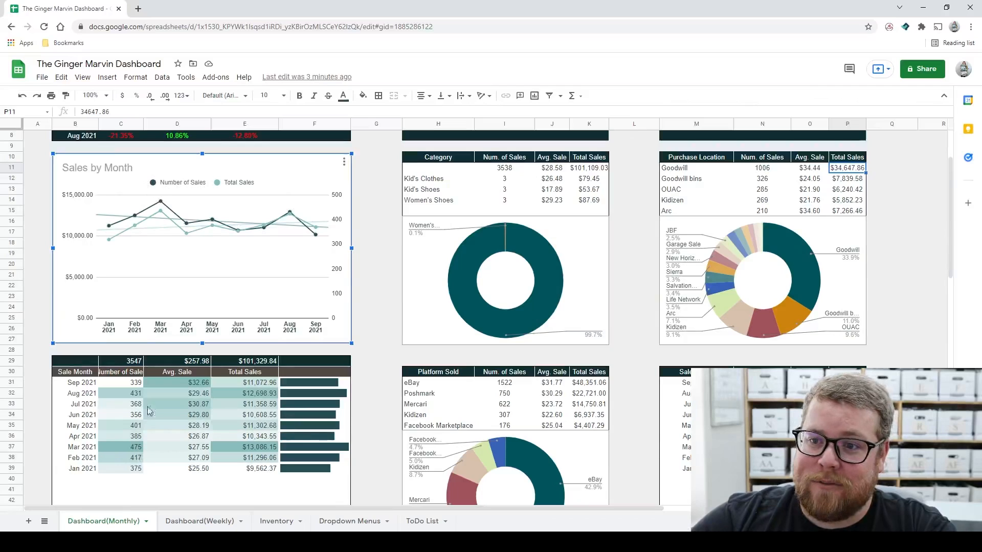
mouse_move(160, 204)
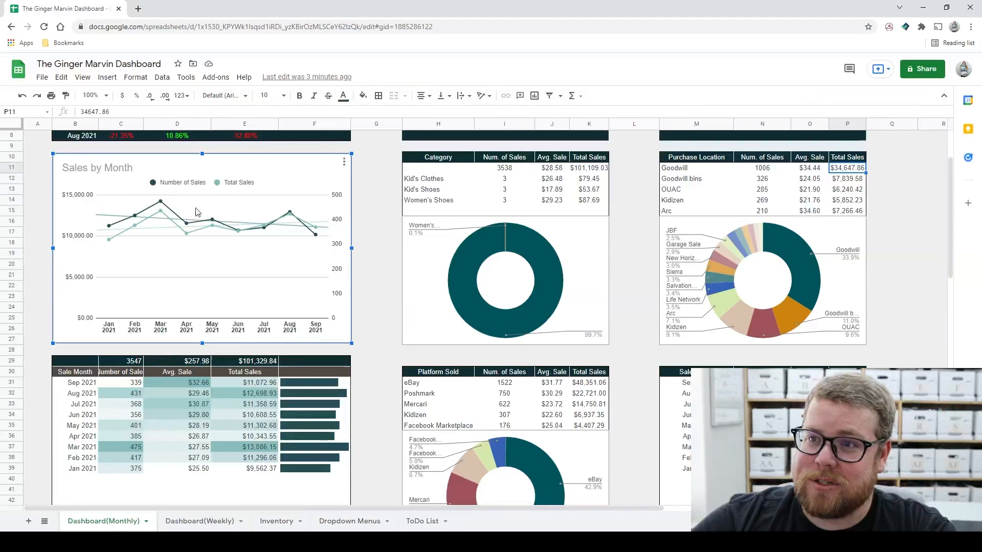
click(198, 448)
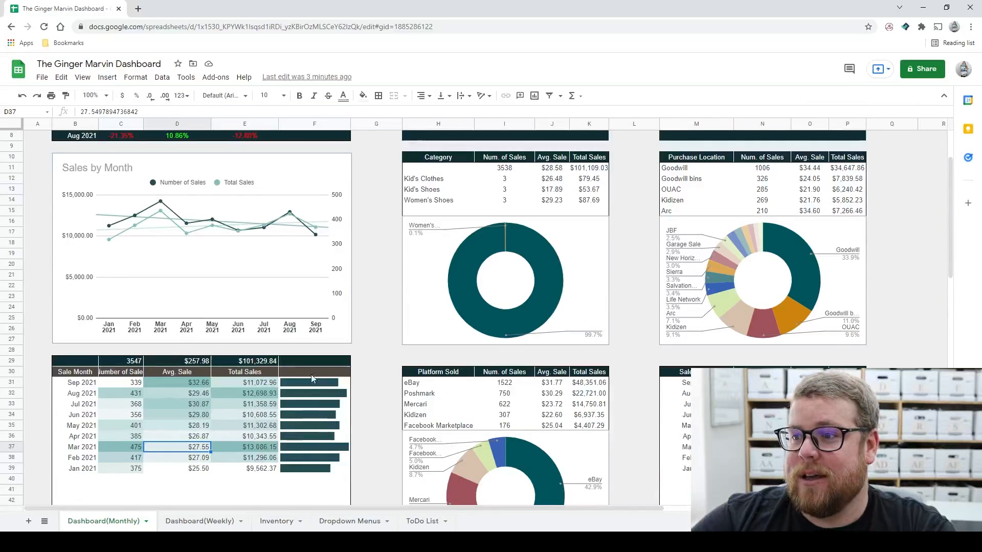
click(322, 448)
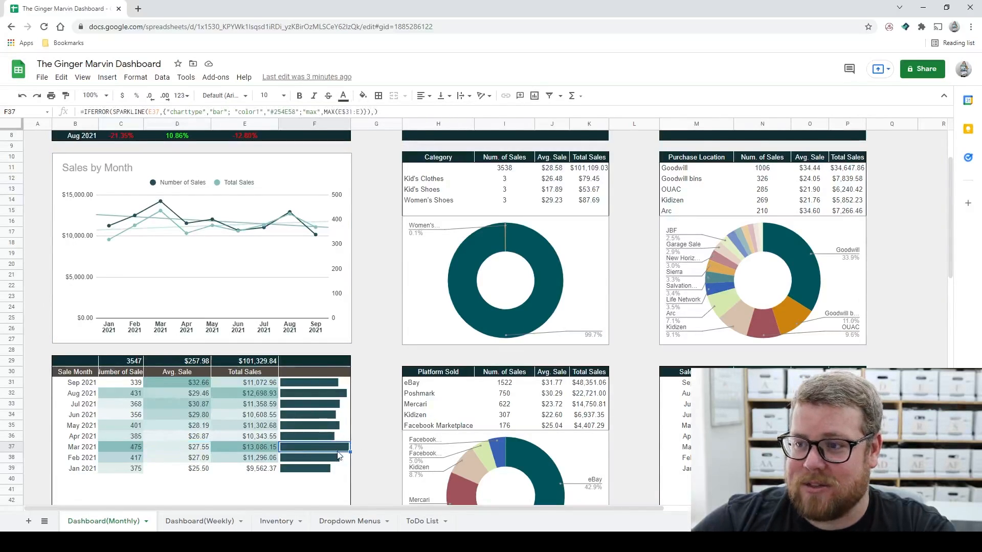
Step: Set the End Month filter to May 2021 and review the sales chart and tables for the shortened period
click(336, 396)
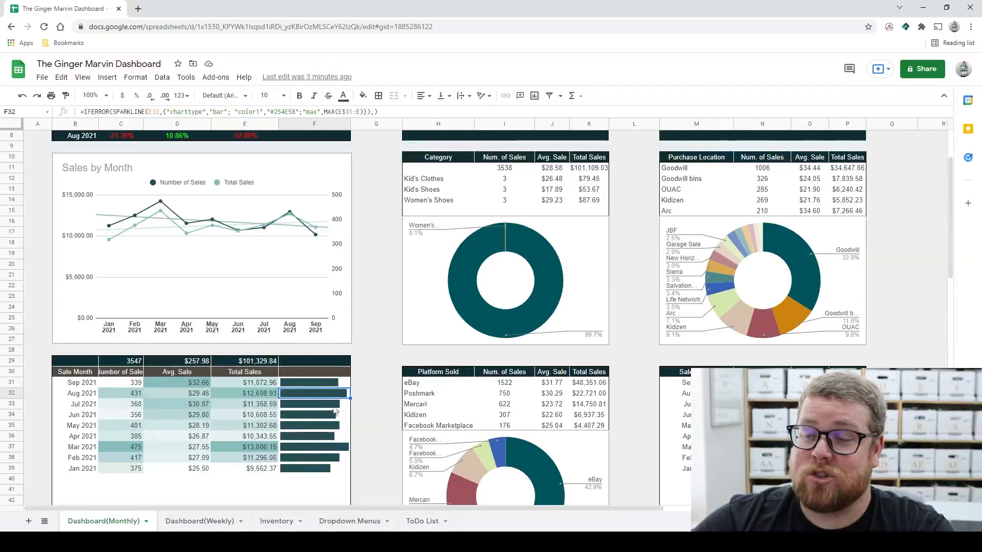
scroll(334, 423, up, 2)
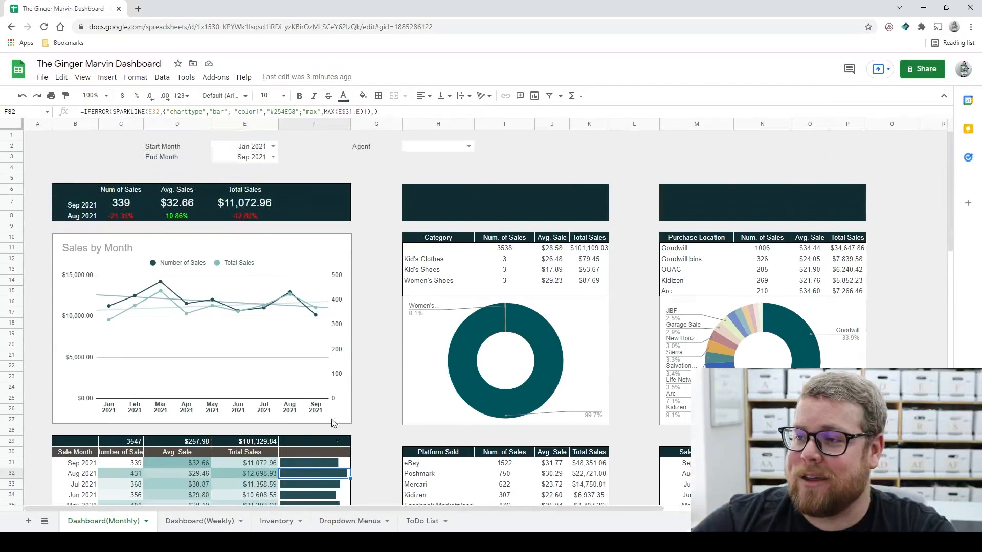
click(273, 157)
click(244, 225)
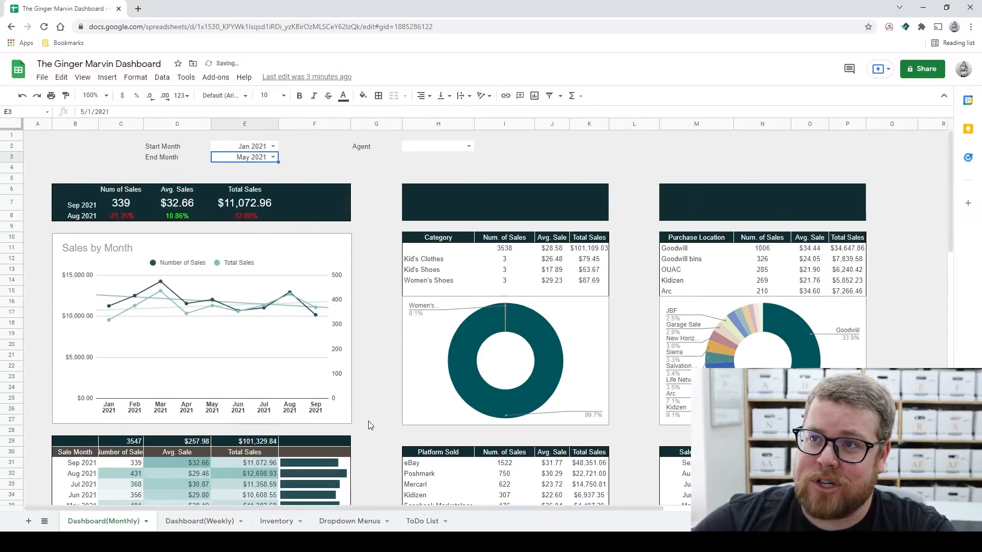
scroll(368, 421, down, 3)
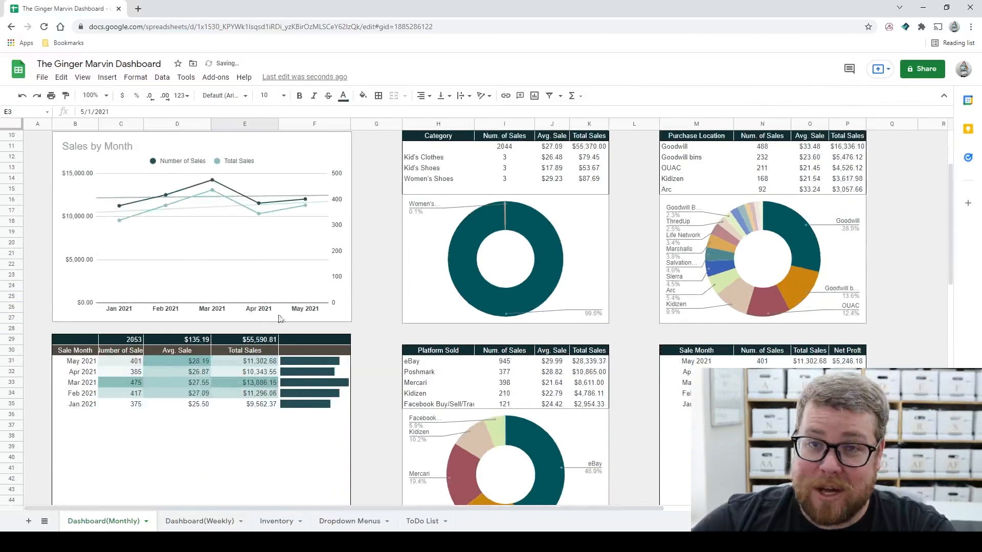
scroll(404, 424, up, 2)
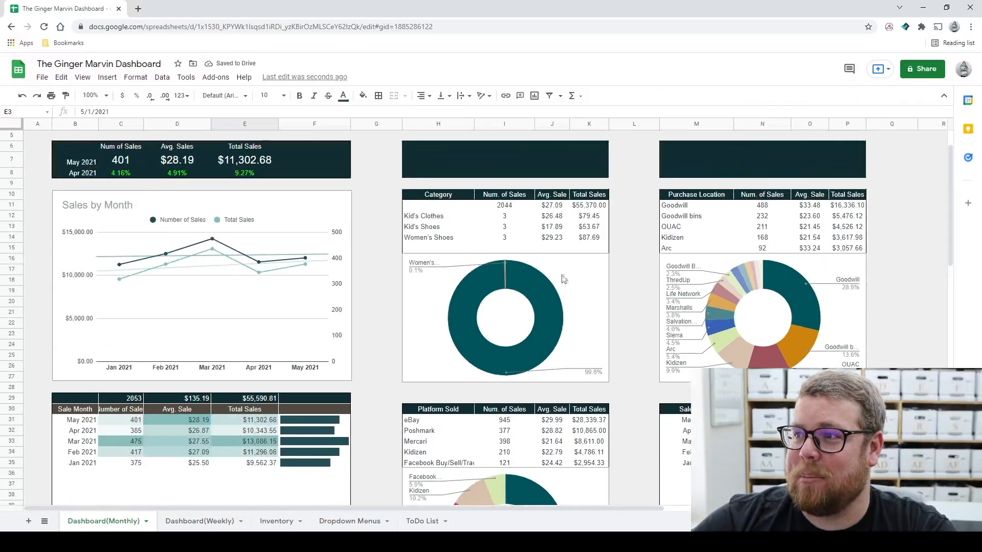
scroll(353, 227, up, 2)
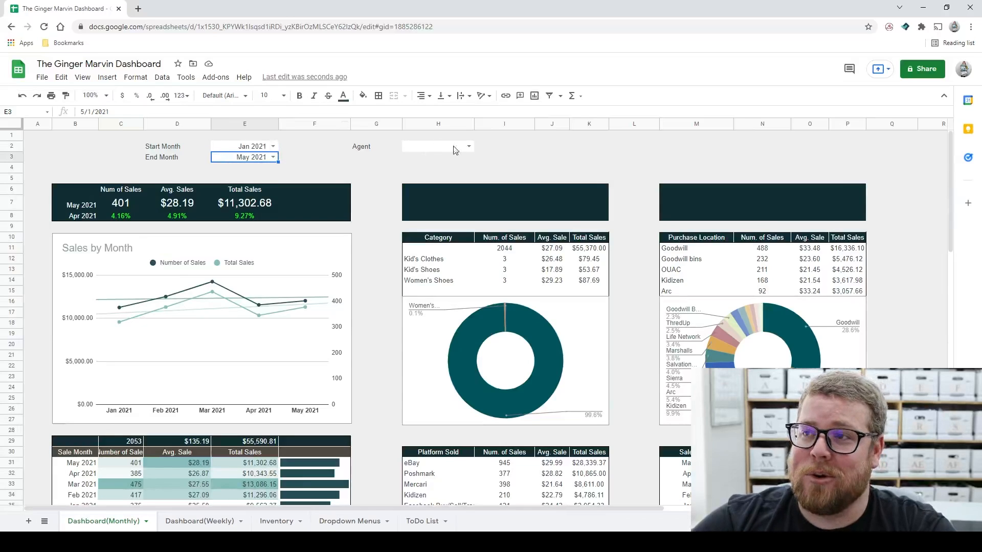
Step: Filter the January to May 2021 dashboard by the second agent in the Agent list
click(383, 150)
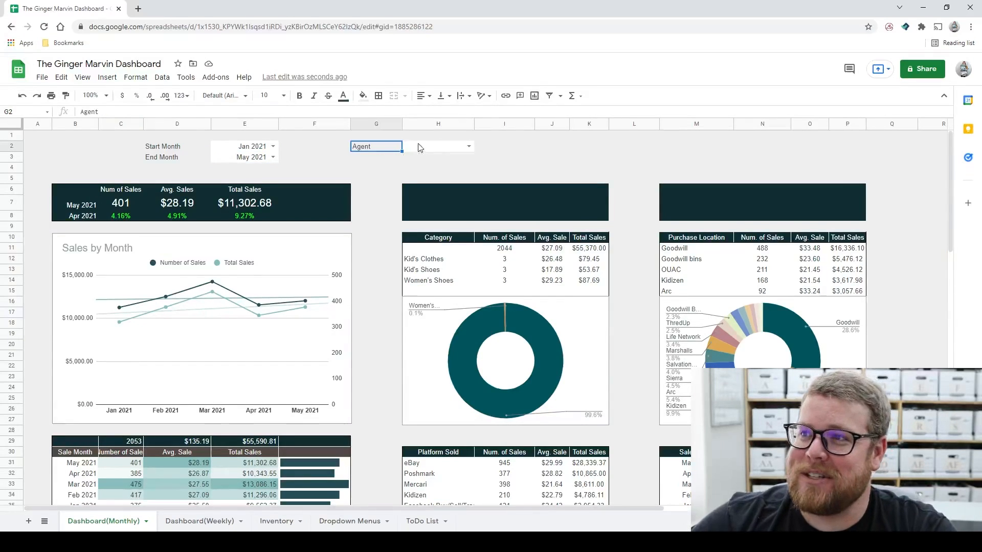
click(489, 149)
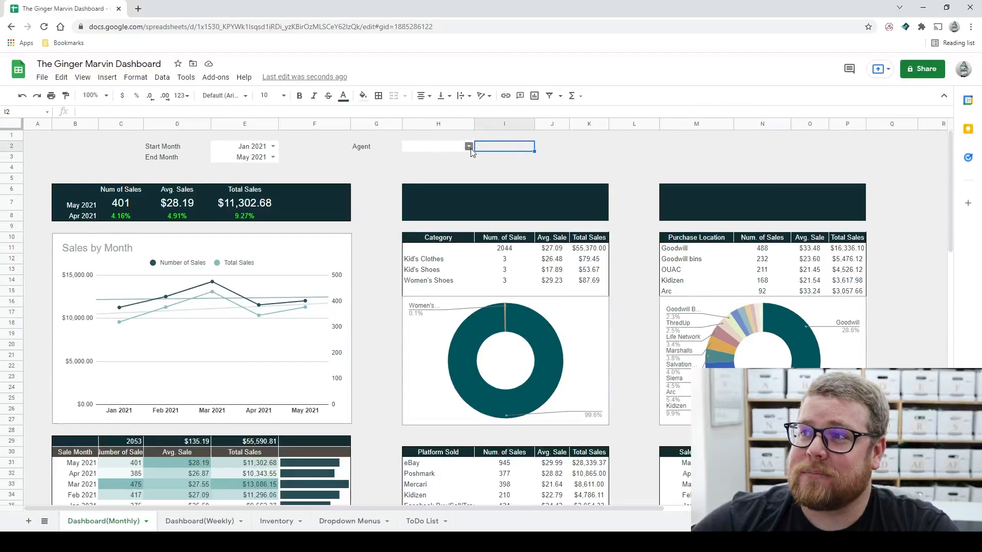
click(469, 147)
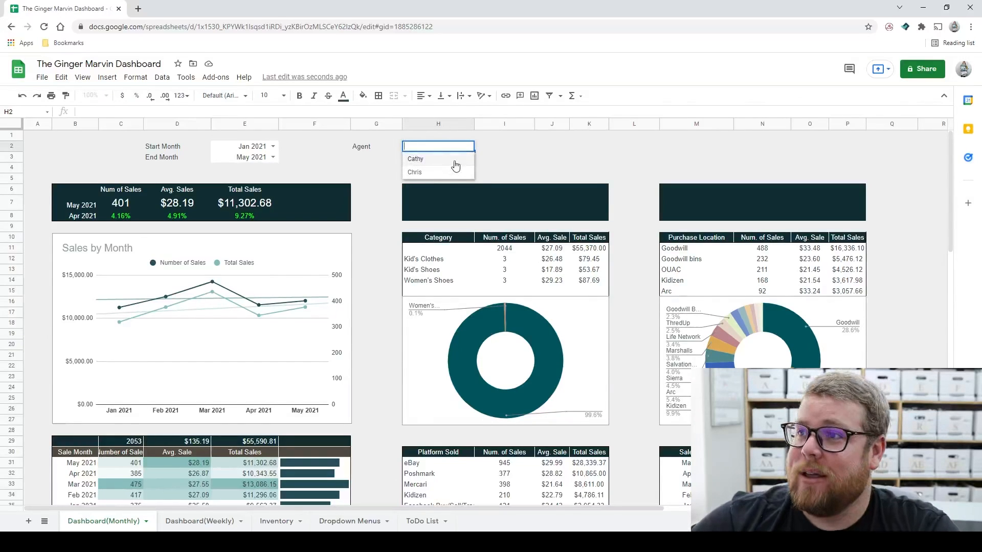
click(372, 171)
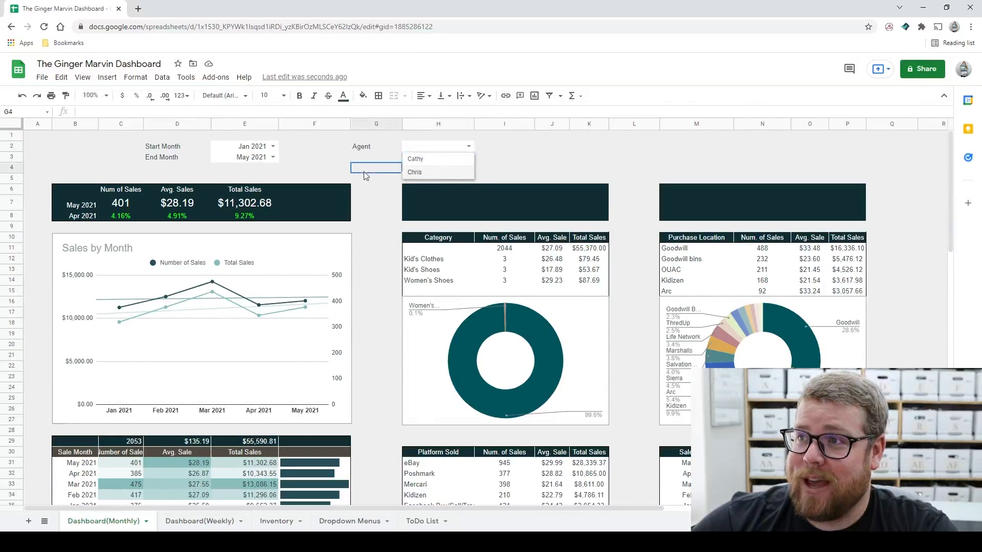
click(470, 147)
click(443, 174)
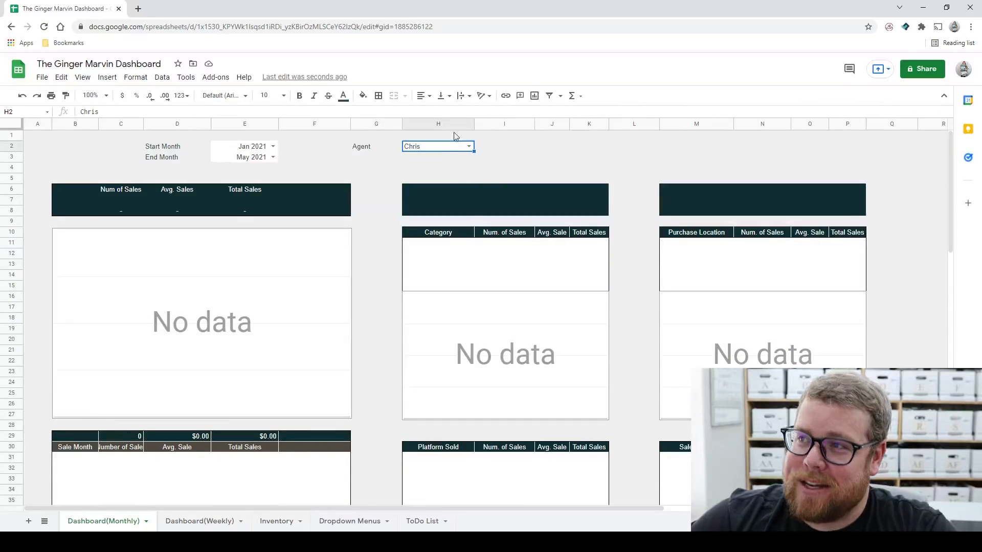
Step: Switch the Agent filter to the first listed agent and examine eBay in the Platform Sold table and donut chart
click(467, 149)
click(423, 166)
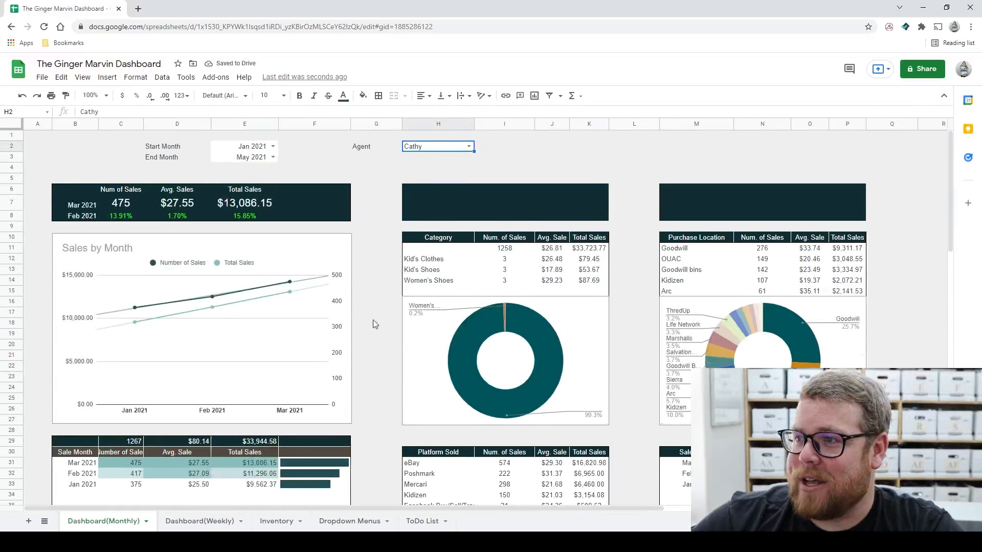
scroll(373, 320, down, 5)
scroll(386, 323, down, 1)
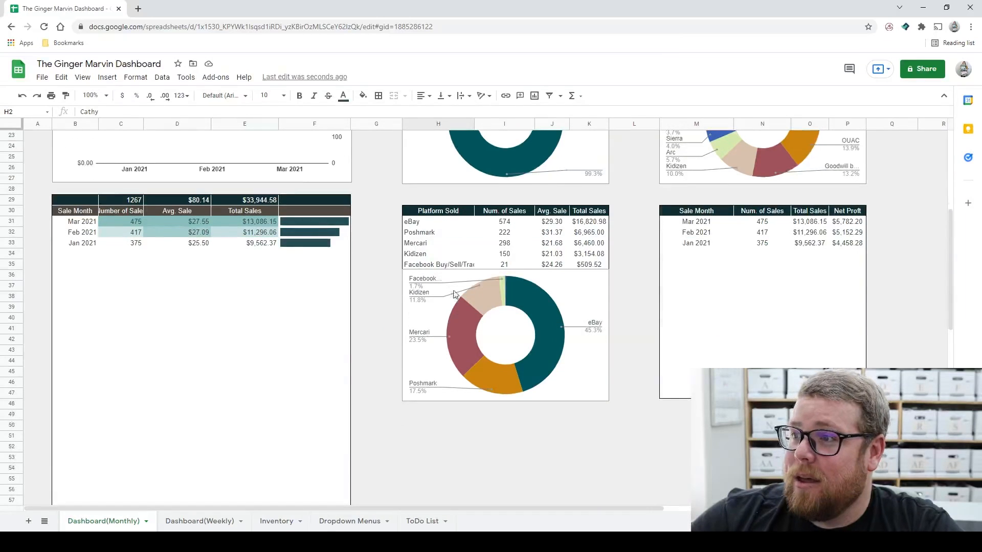
click(418, 213)
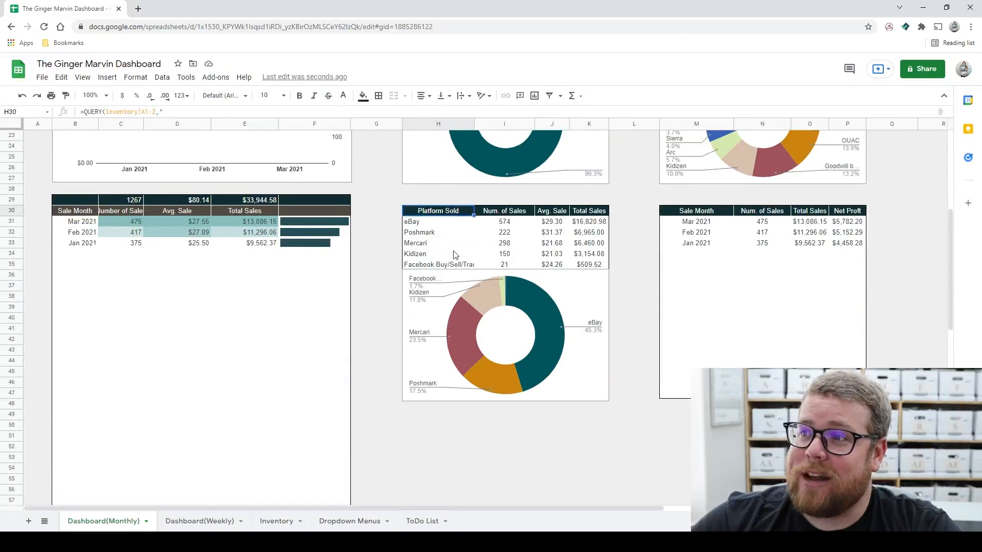
click(448, 223)
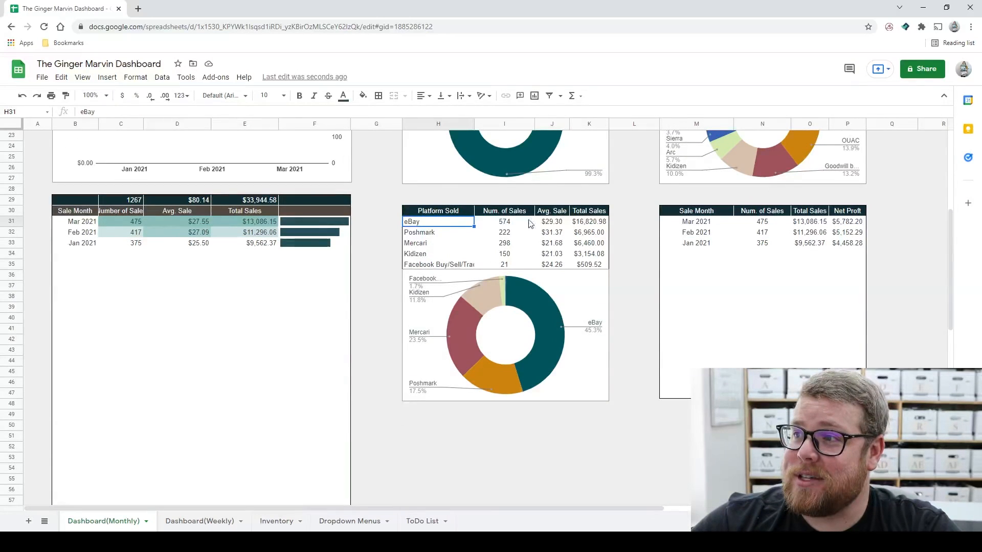
click(548, 320)
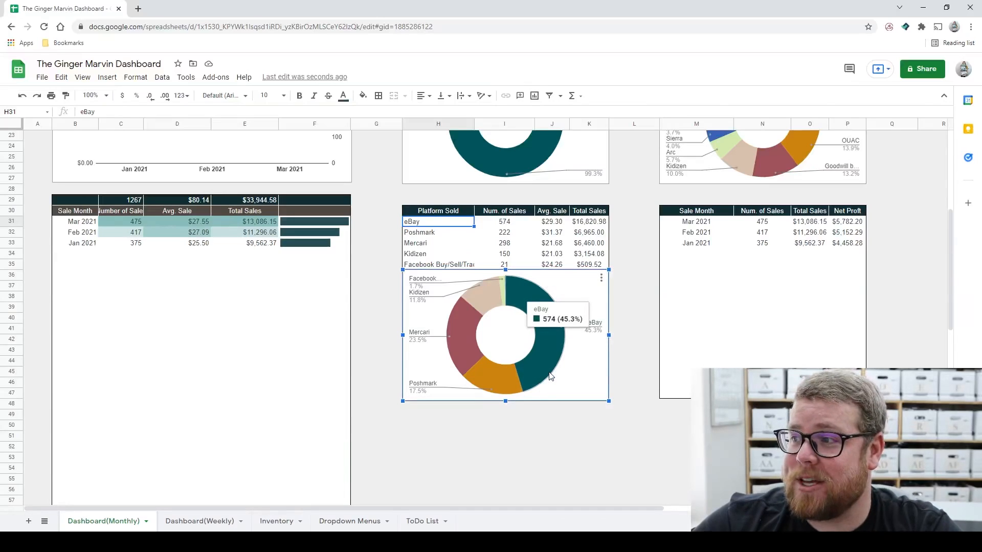
Step: Set the dashboard's End Month filter to Sep 2021
scroll(541, 374, up, 5)
click(268, 157)
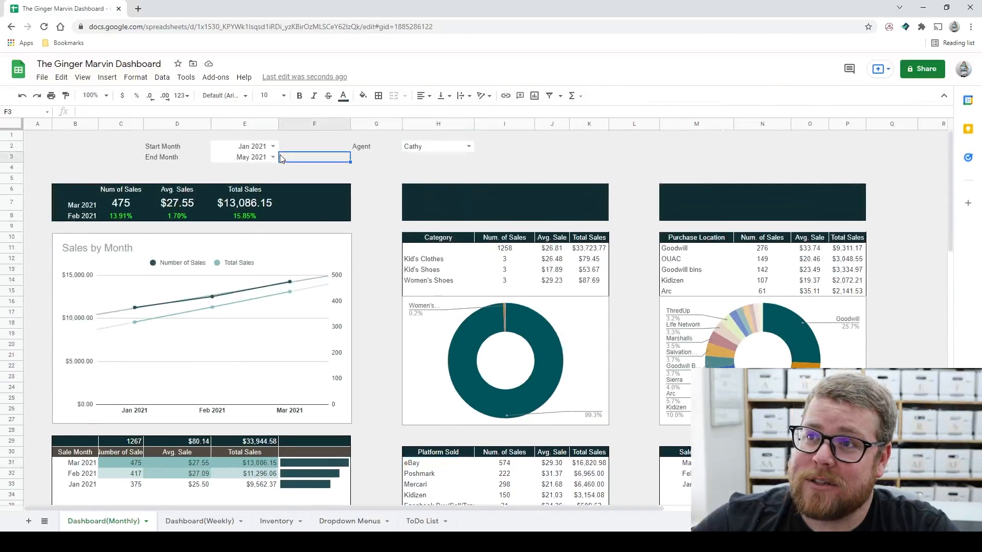
double_click(268, 157)
click(241, 276)
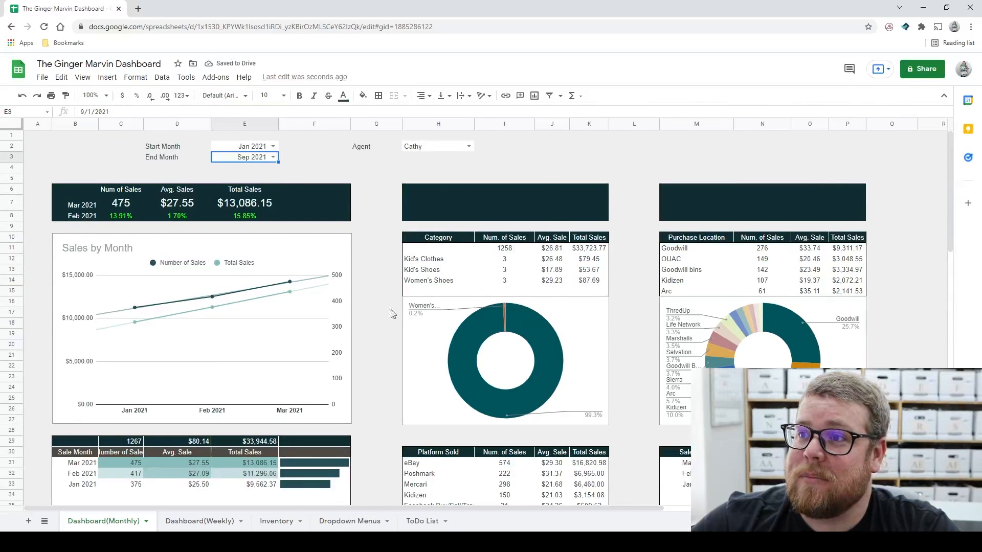
click(286, 156)
Step: Clear the Agent filter and look over the dashboard for all agents
double_click(451, 146)
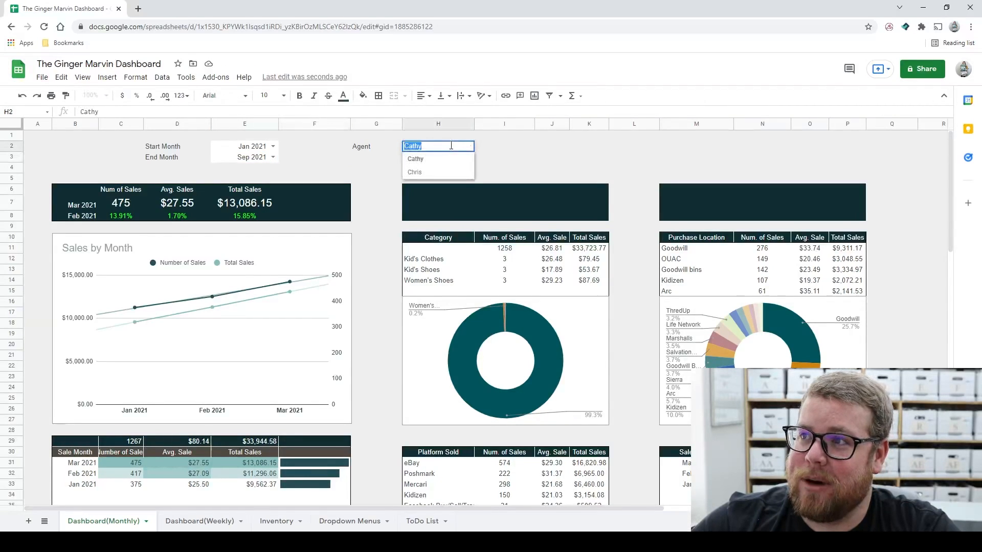
key(BackSpace)
key(Return)
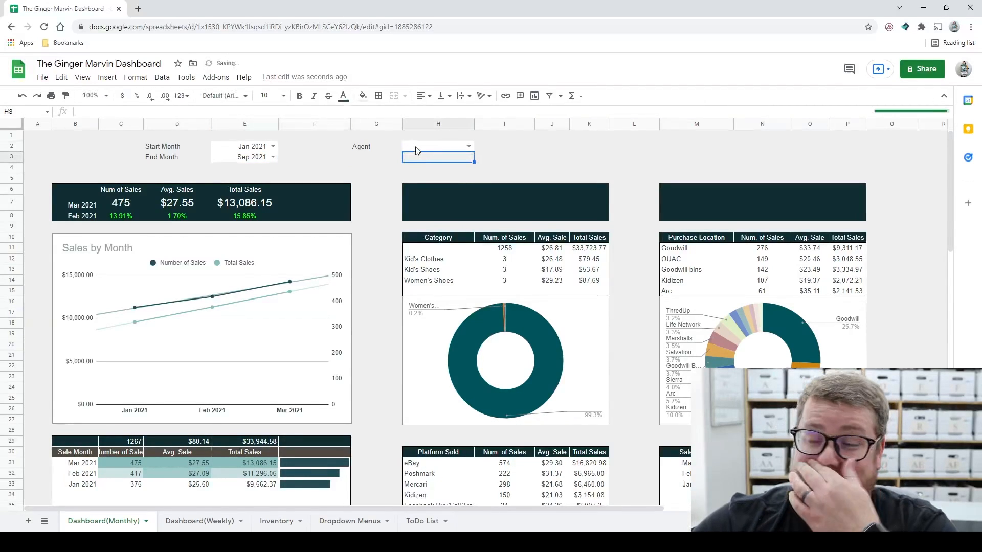
click(414, 149)
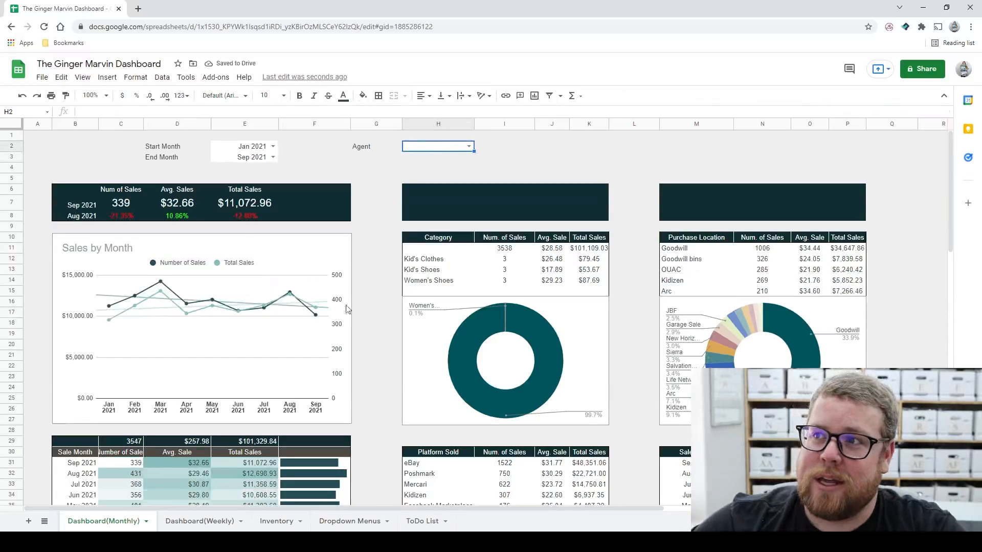
scroll(389, 367, down, 1)
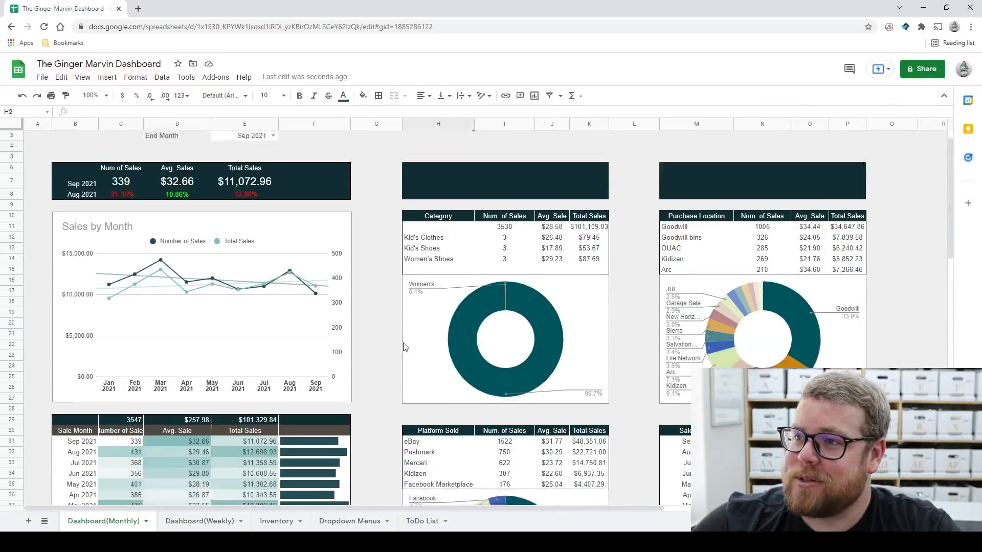
Step: Filter the January to September 2021 dashboard by the first agent in the Agent list
scroll(389, 367, up, 1)
click(465, 143)
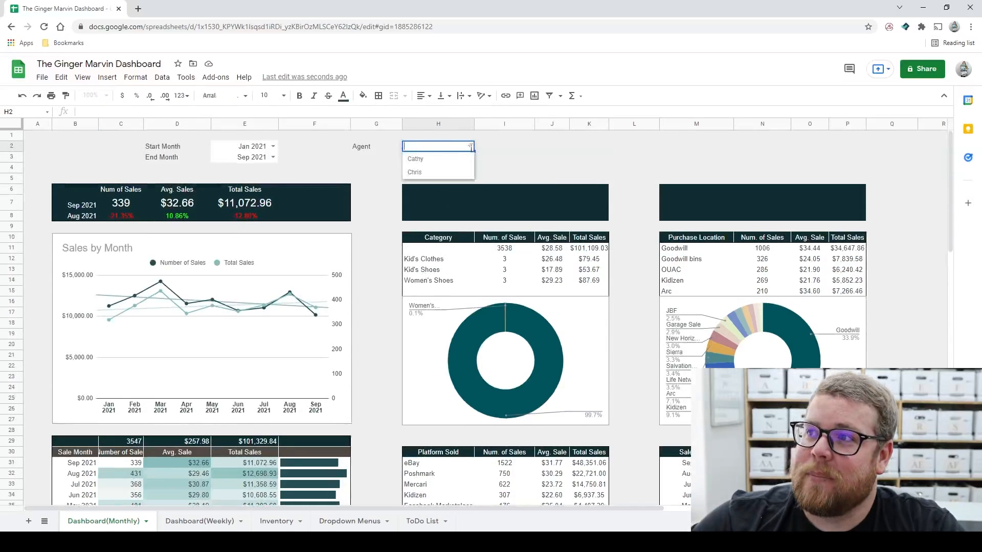
click(440, 157)
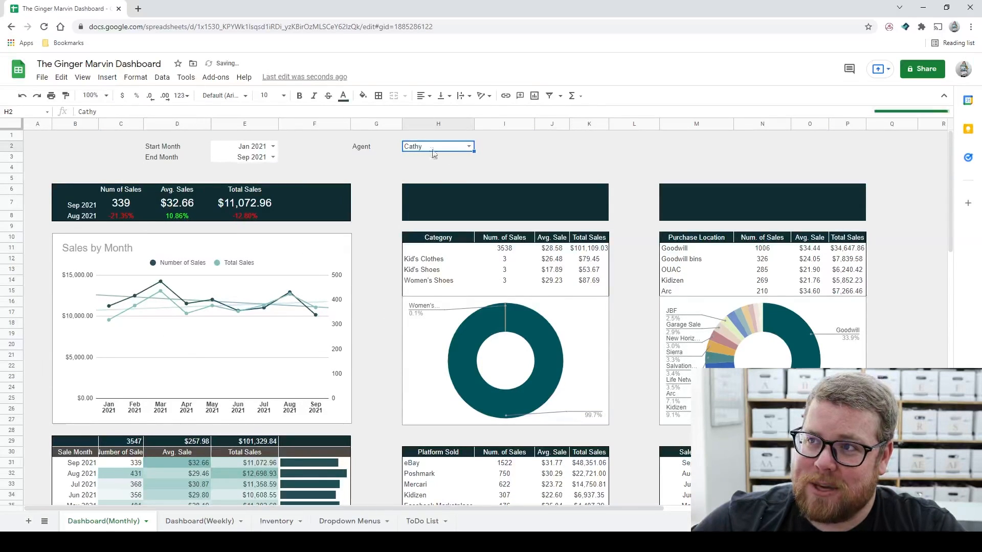
Step: On the Inventory sheet, set Sourced By to the first listed agent in row 3479 and the second in rows 3480 and 3484
click(279, 522)
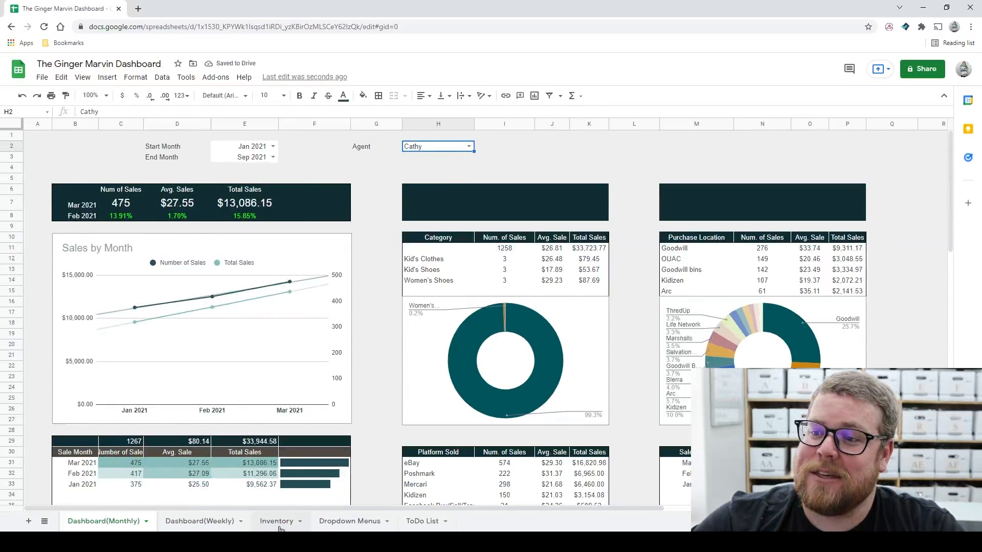
click(563, 172)
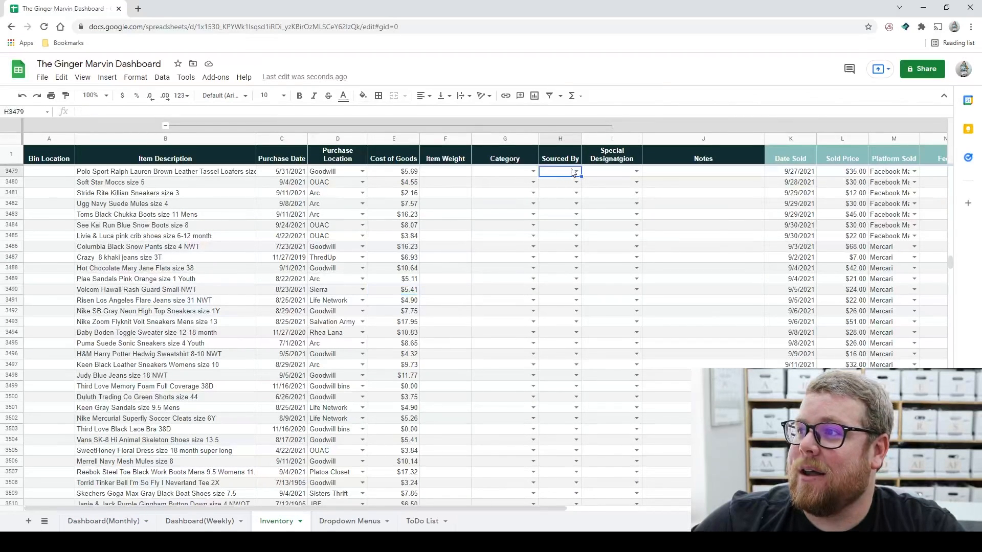
click(575, 171)
click(561, 187)
click(576, 183)
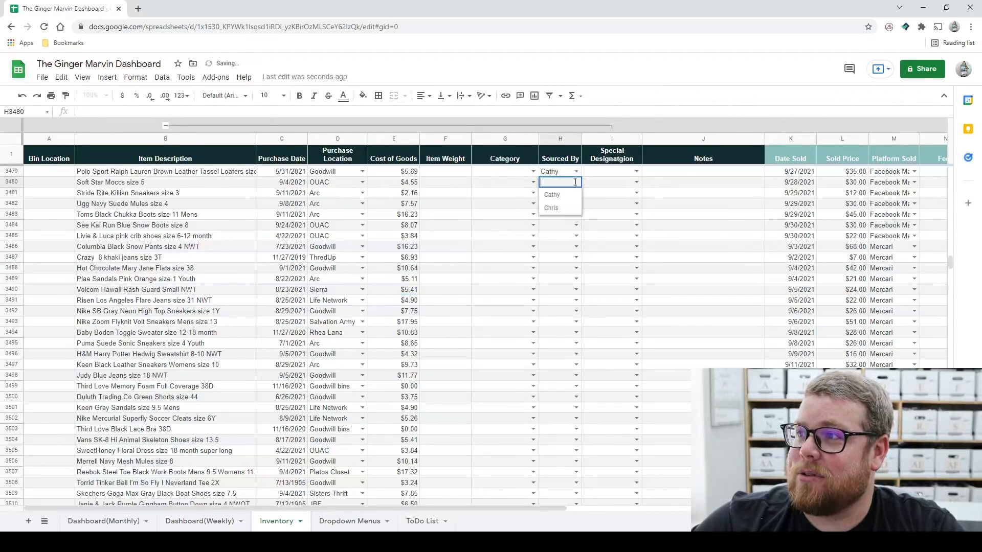
click(560, 208)
click(576, 225)
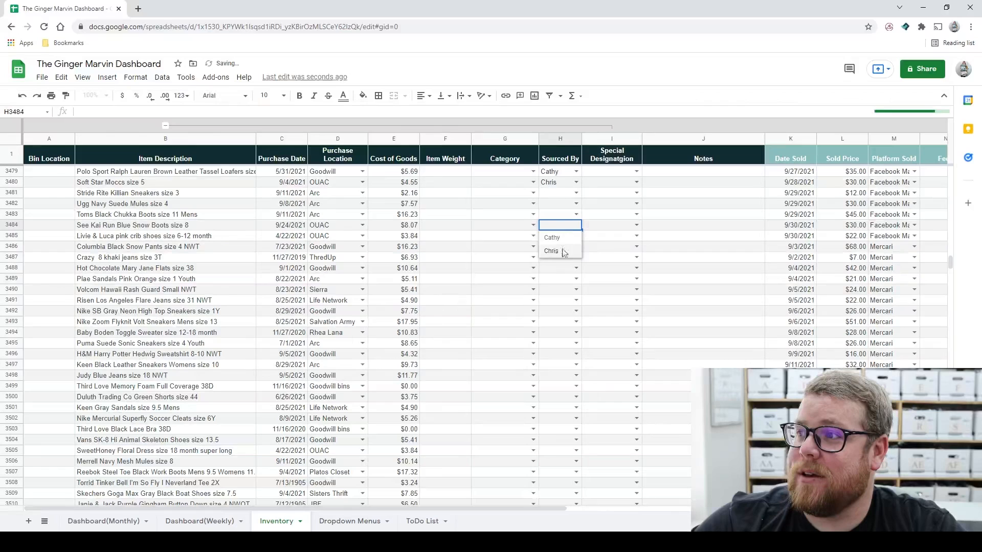
click(559, 250)
Step: Return to the monthly dashboard and switch the Agent filter to the second listed agent
click(103, 521)
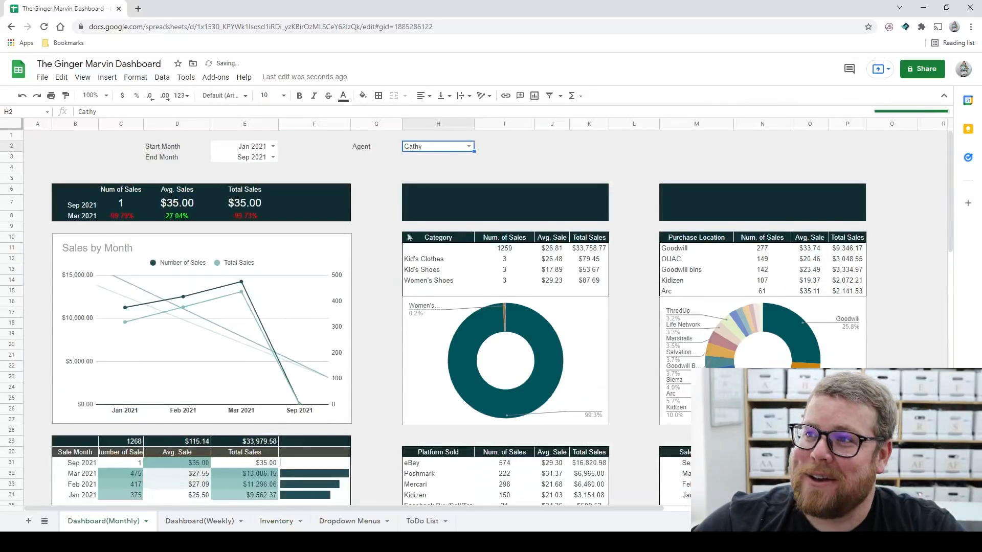
click(463, 150)
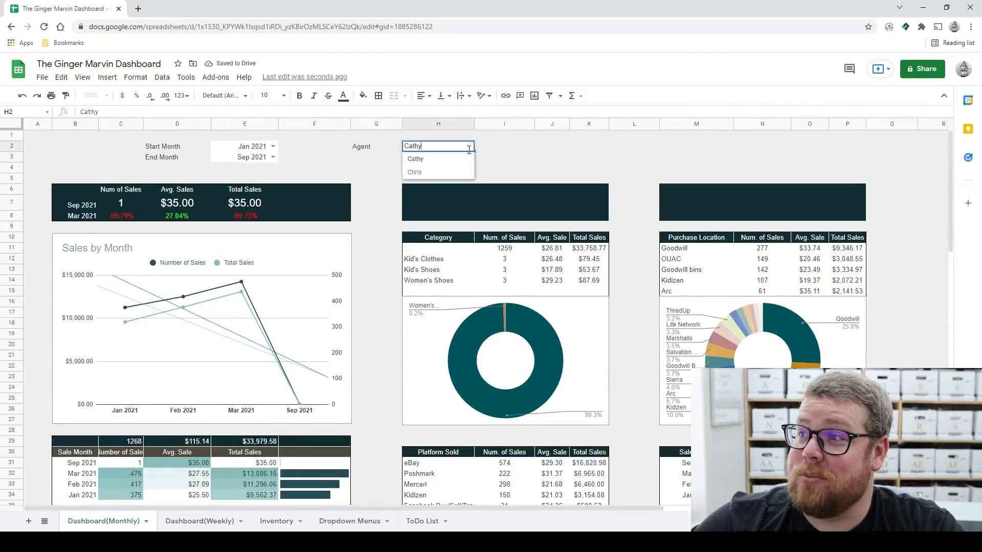
click(443, 175)
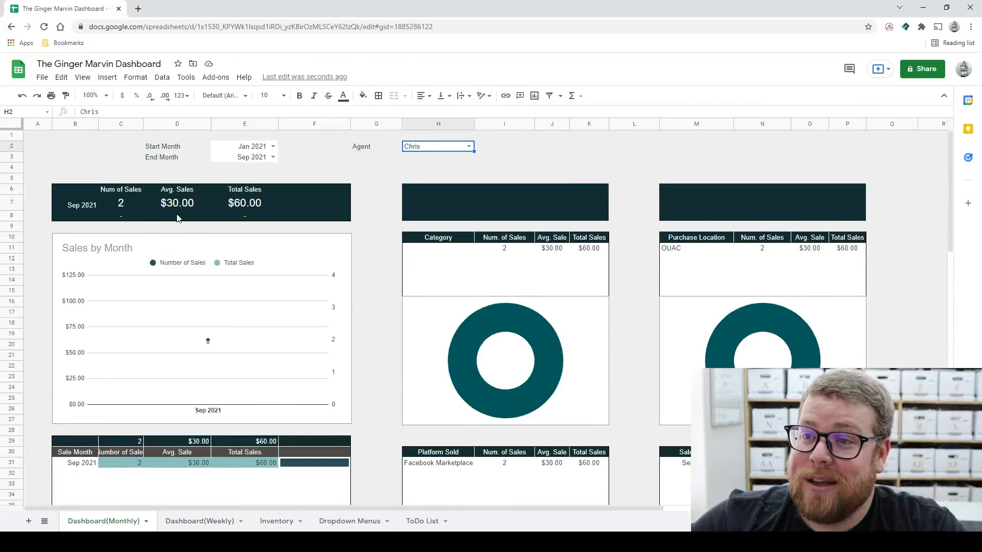
Step: Remove the agent from the Agent filter and review the Platform Sold table and its donut chart
click(469, 147)
double_click(439, 145)
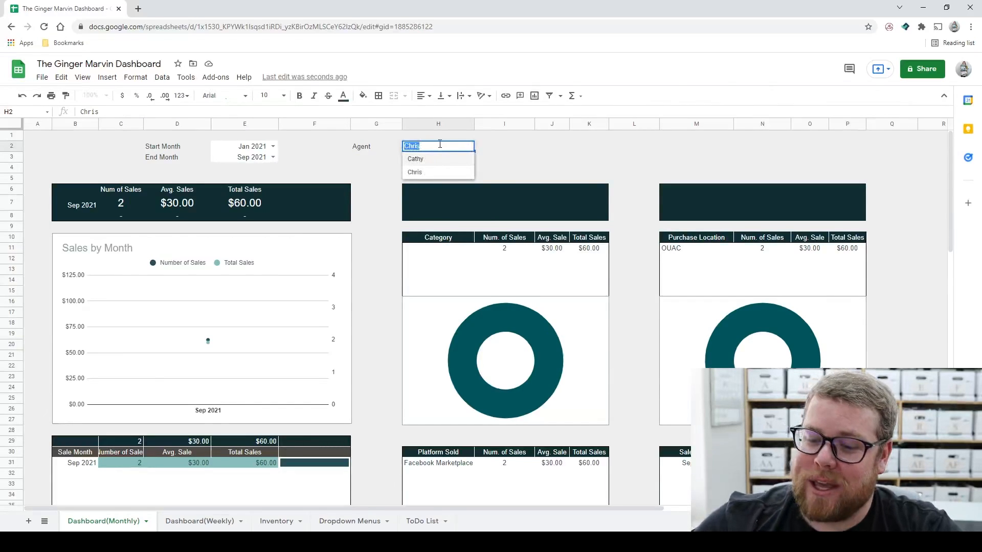
key(BackSpace)
key(Return)
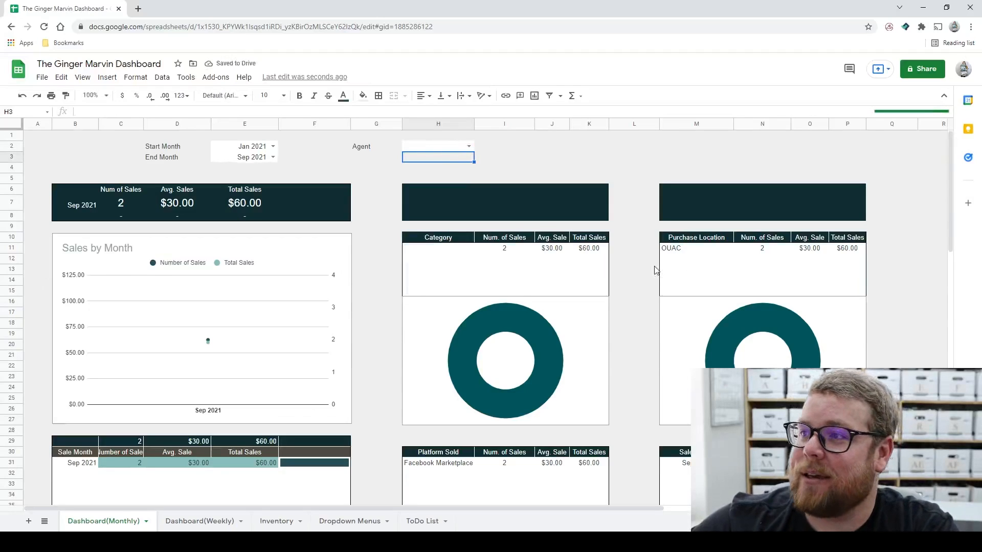
scroll(657, 271, down, 5)
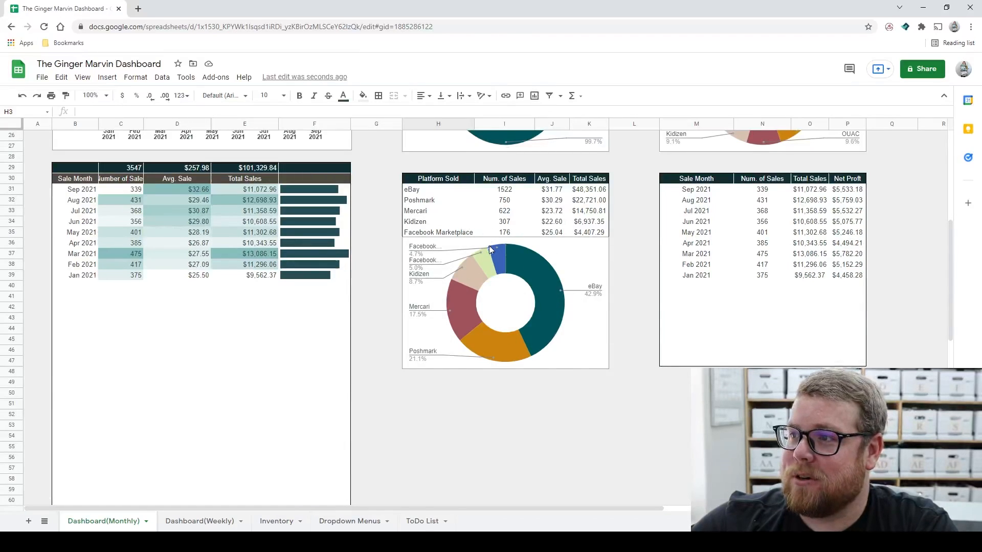
click(499, 258)
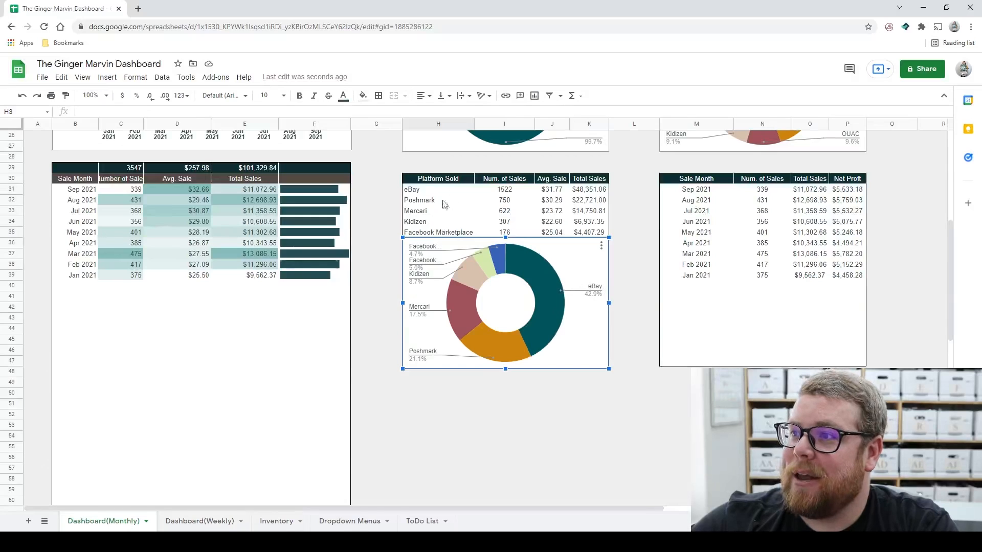
Step: Examine the eBay and Facebook Marketplace rows in the Platform Sold table and the matching slices of its donut chart
click(416, 191)
click(411, 234)
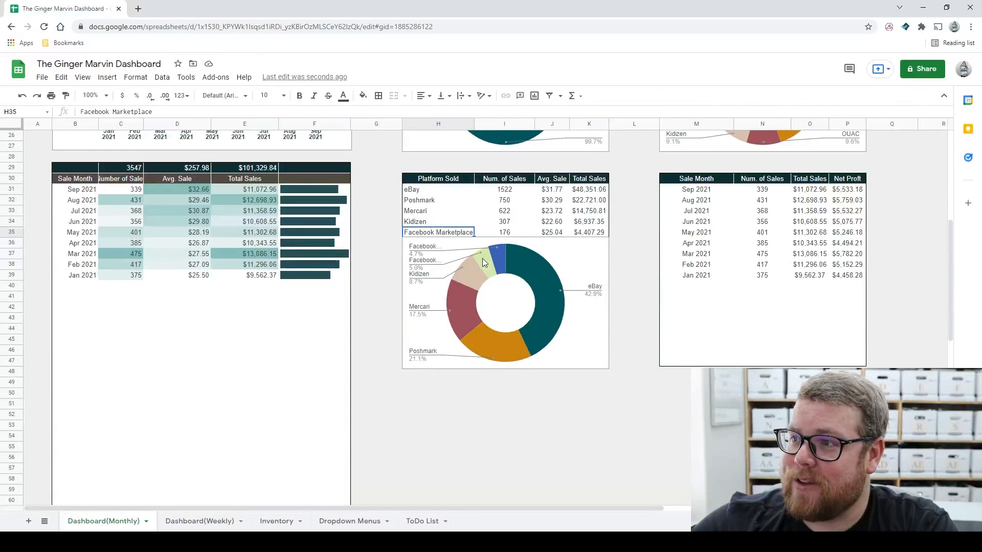
click(500, 256)
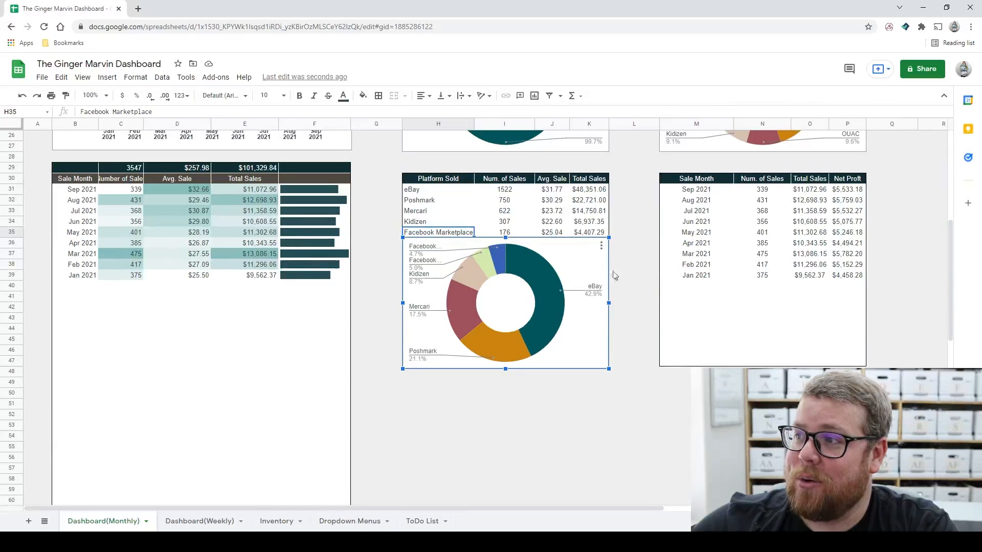
click(632, 266)
Step: Examine the Purchase Location table and its donut chart, starting with Goodwill, and inspect the small Goodwill Bins slice
scroll(637, 271, up, 3)
scroll(637, 274, up, 3)
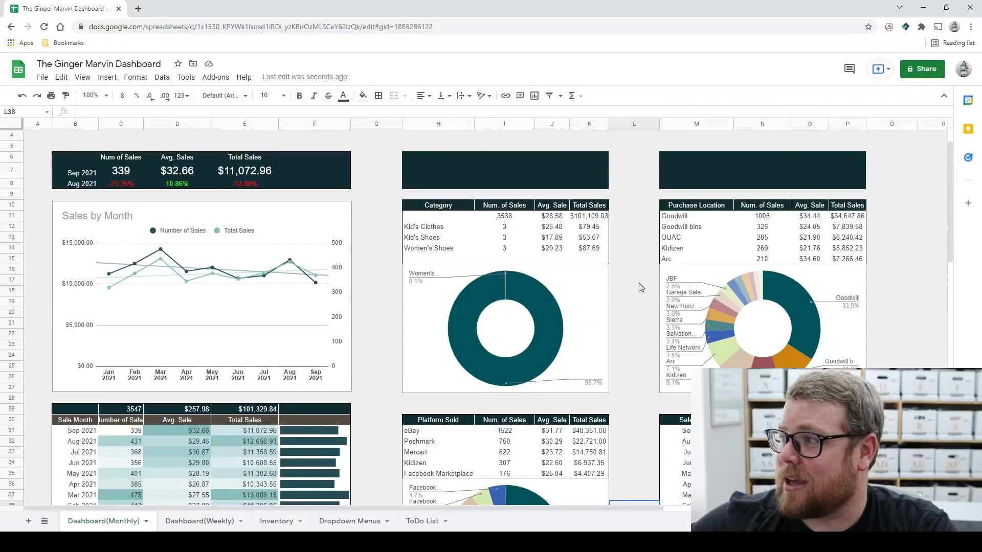
click(688, 216)
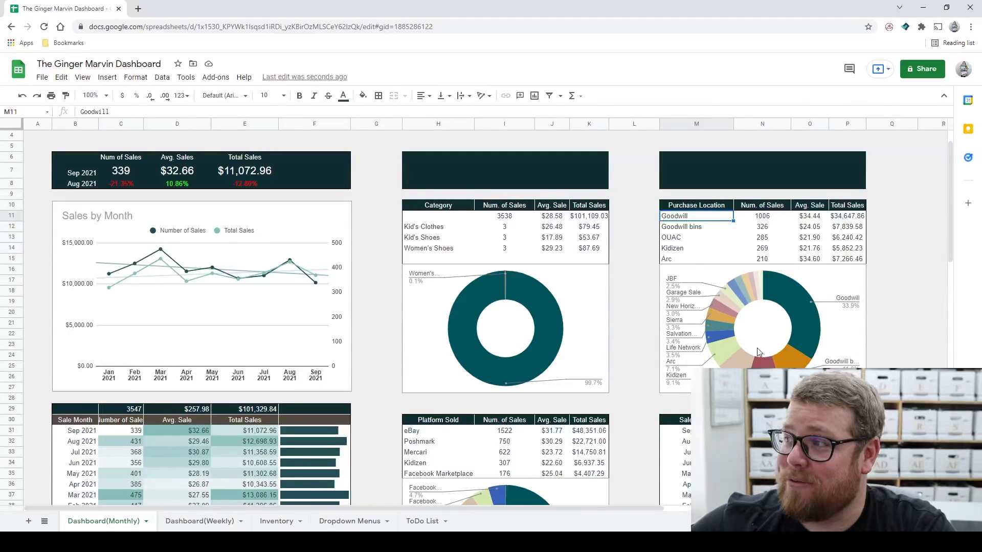
click(762, 284)
double_click(761, 284)
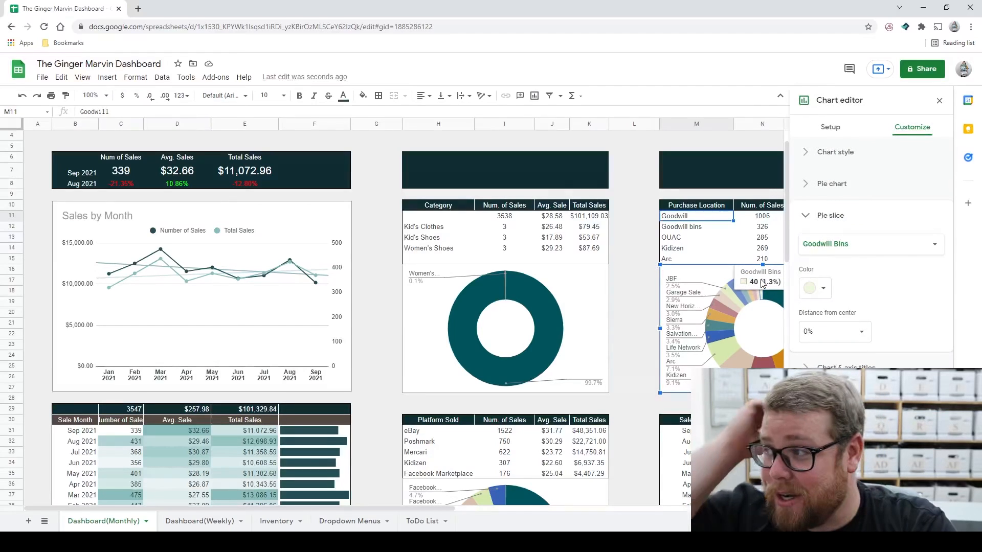
click(939, 101)
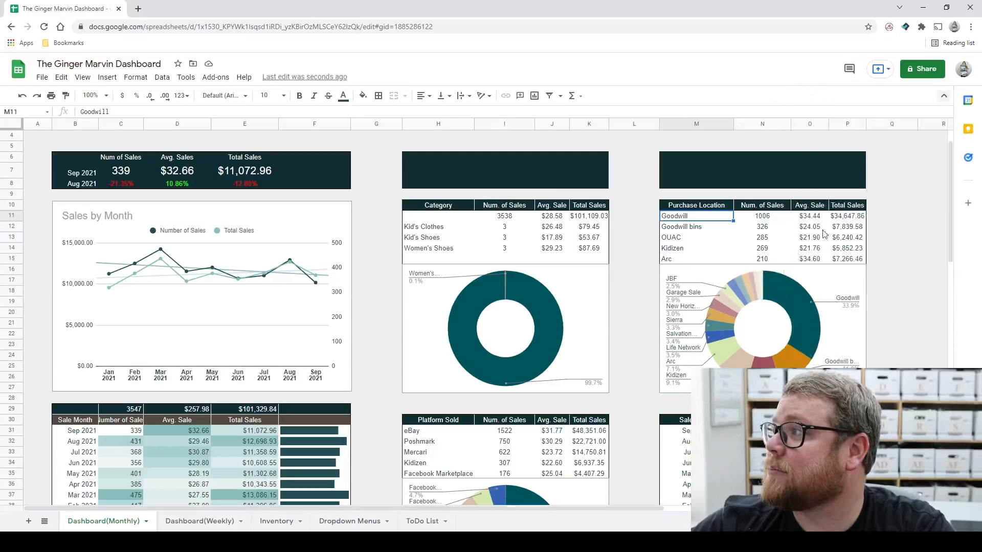
click(757, 292)
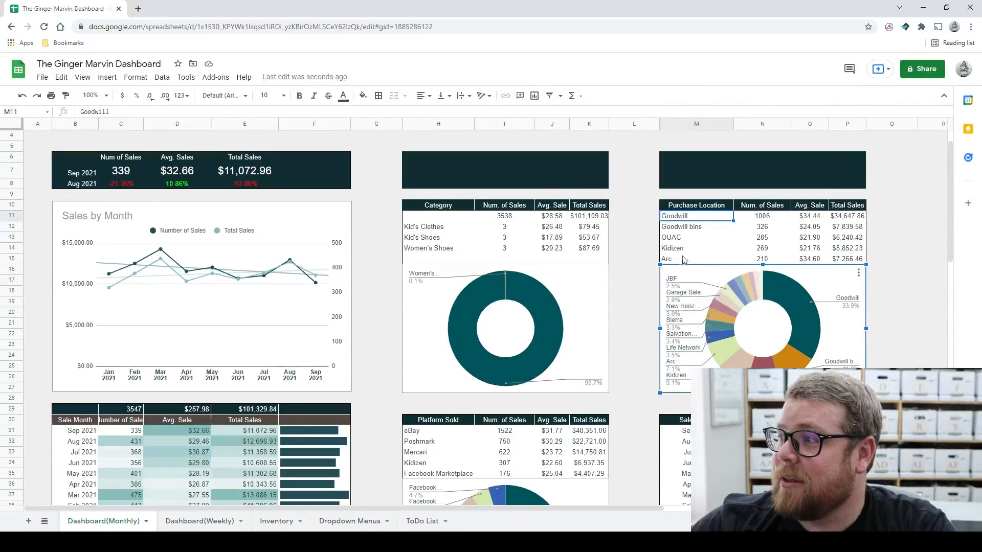
Step: Examine the monthly sales table's Net Profit column by selecting the values from January to September 2021
scroll(709, 261, down, 5)
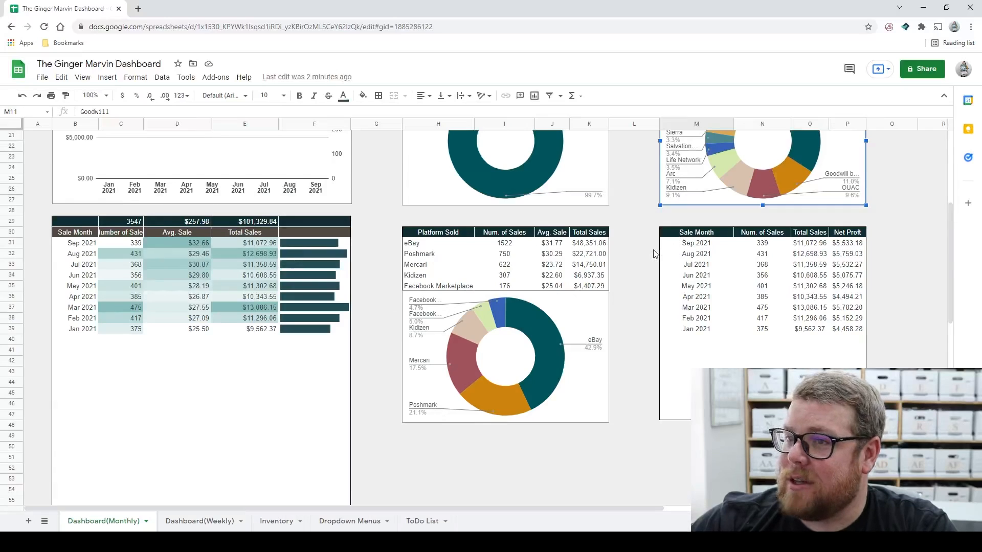
scroll(654, 254, down, 1)
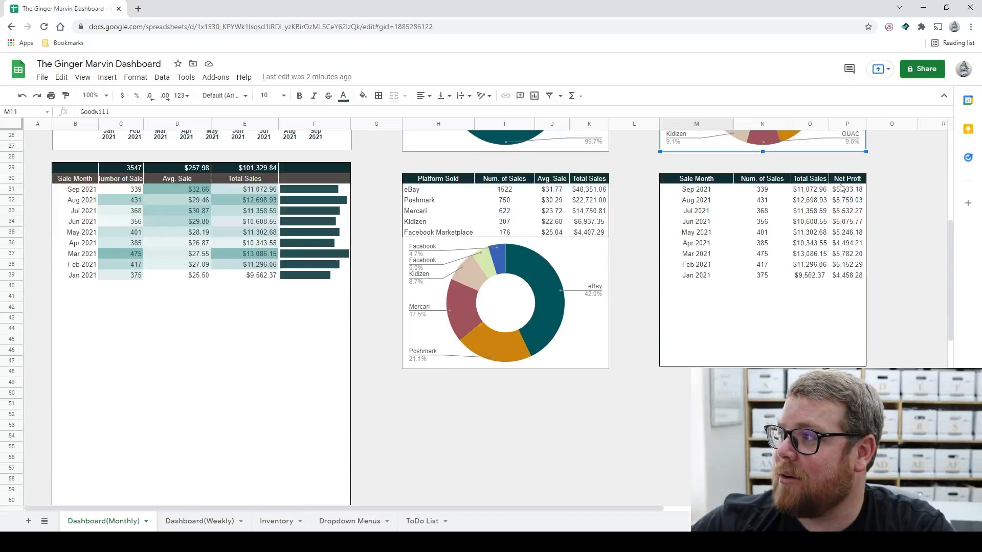
click(847, 276)
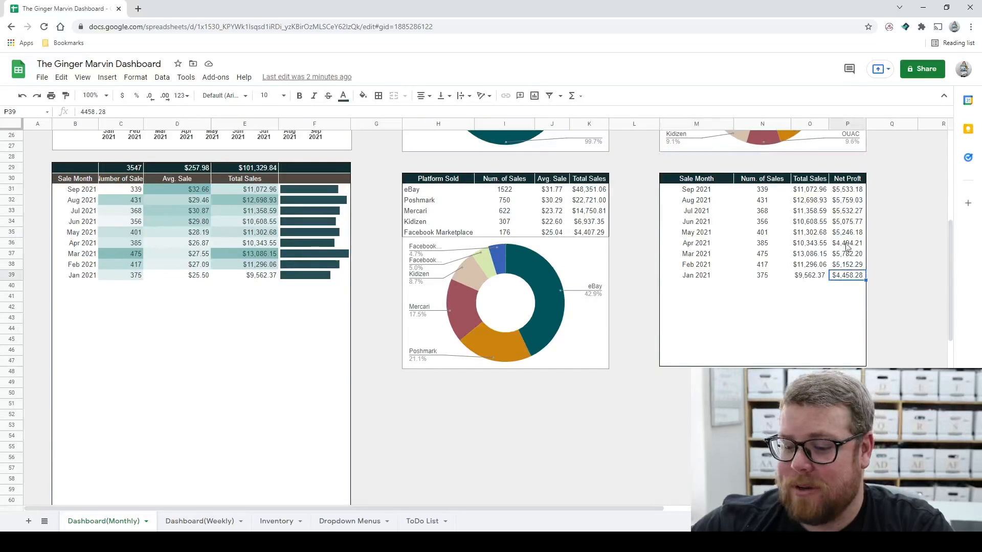
shift+click(854, 192)
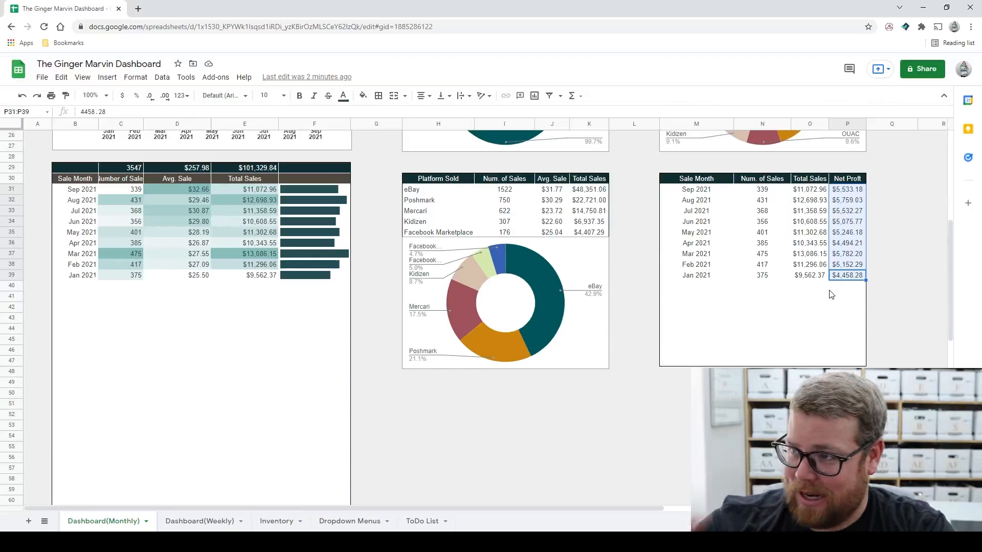
Step: Switch to the weekly dashboard and review its summary, sales chart and Sale Week table
scroll(511, 409, up, 8)
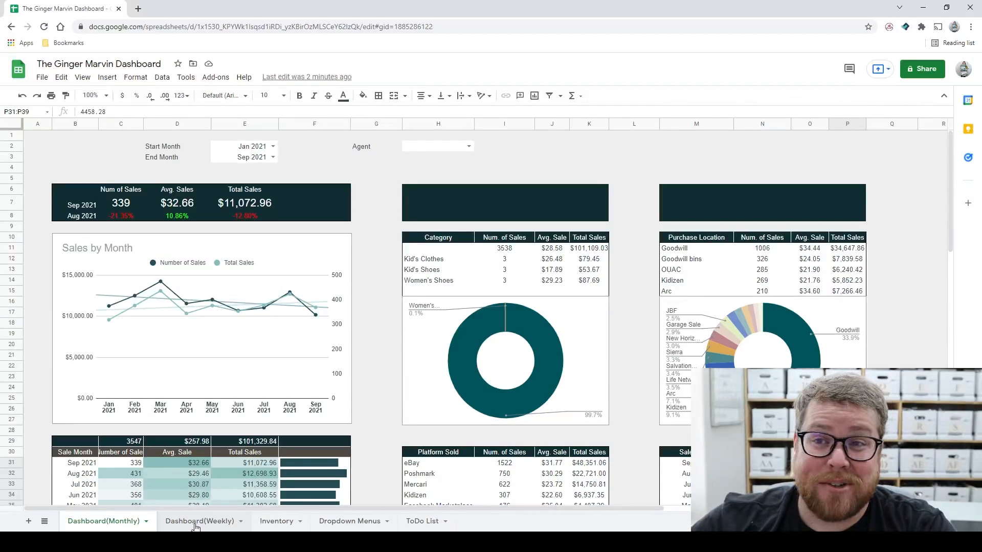
click(192, 523)
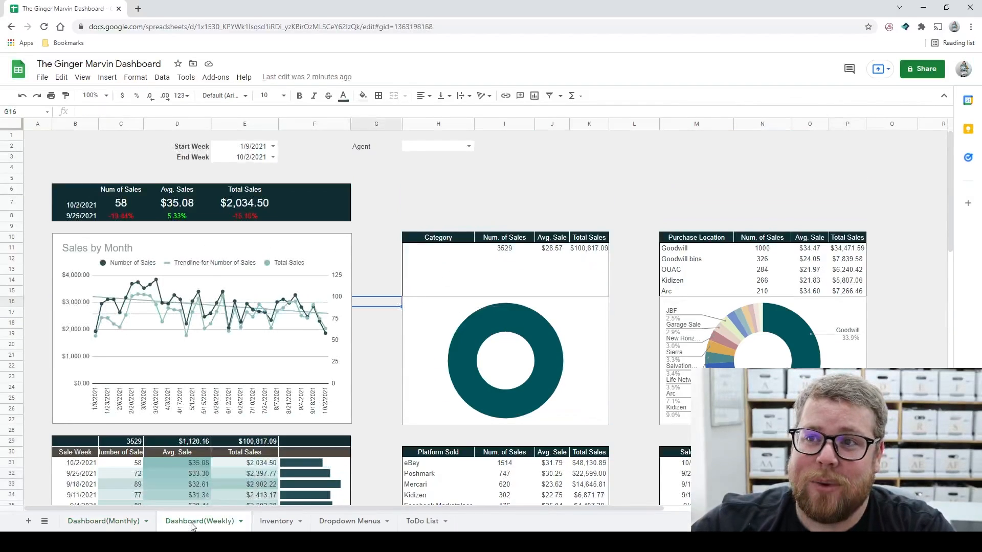
click(81, 158)
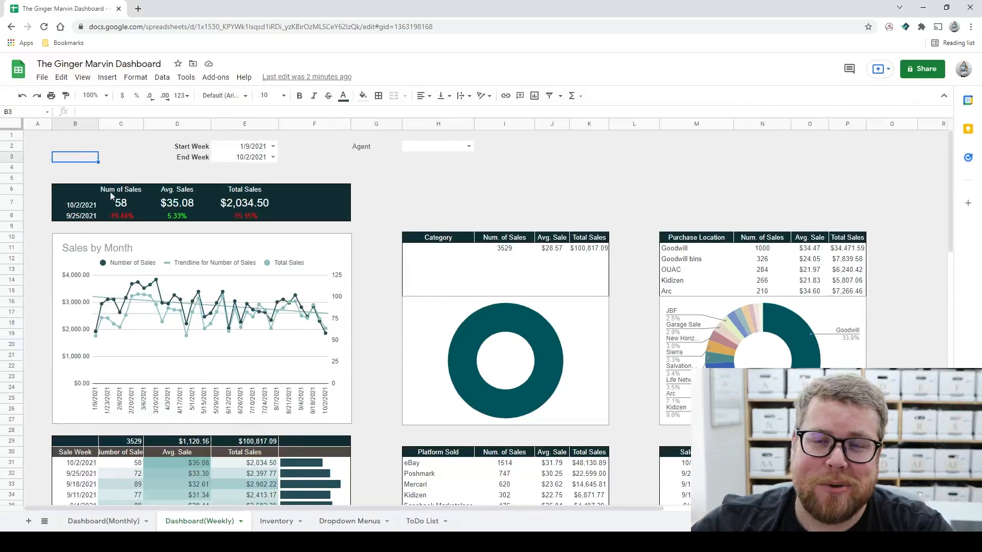
scroll(322, 286, down, 1)
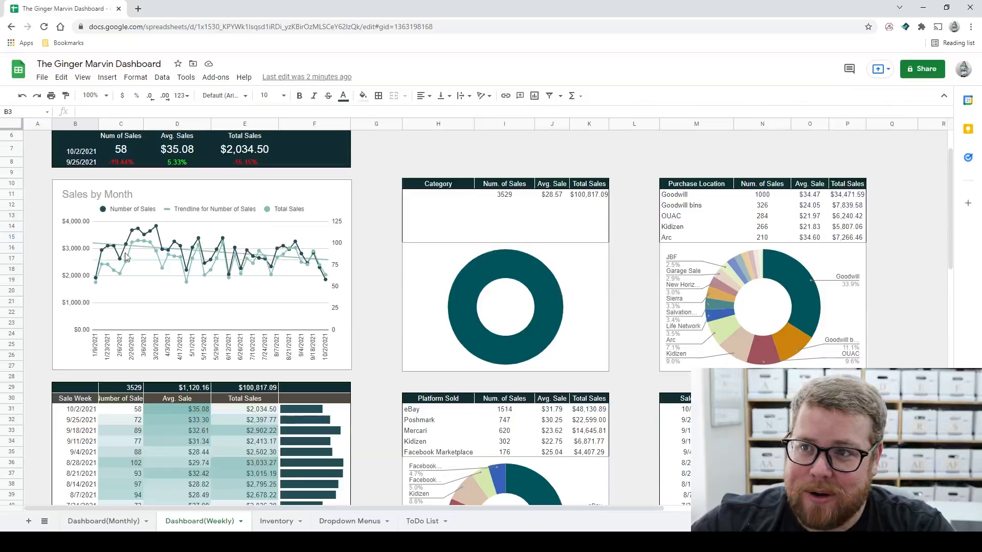
scroll(330, 256, down, 4)
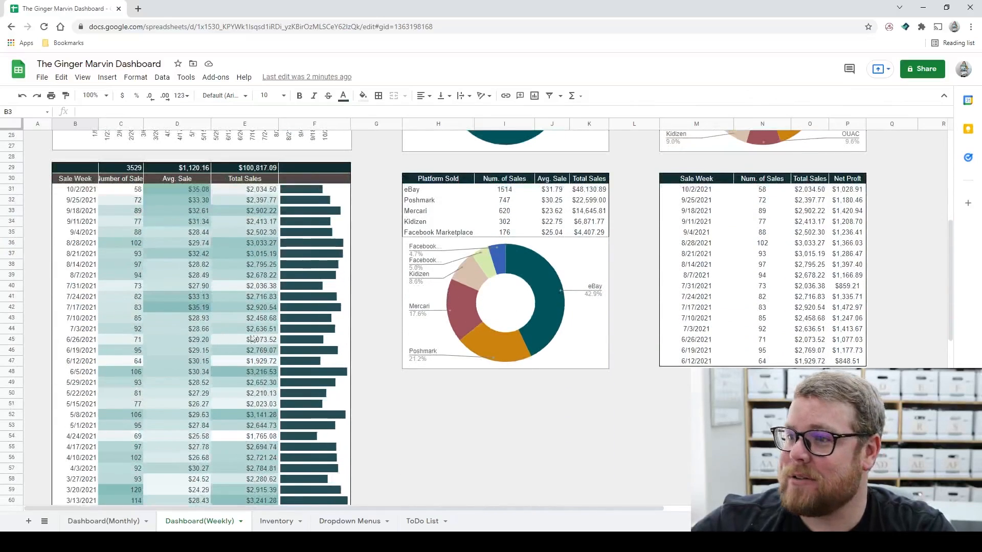
scroll(286, 331, up, 3)
scroll(286, 332, up, 4)
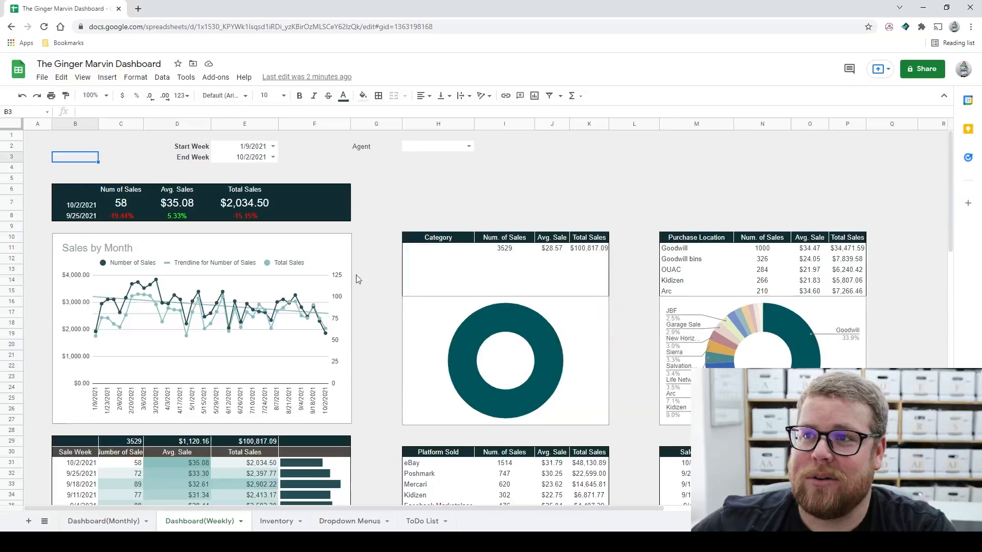
Step: Set the weekly dashboard's Start Week to 1/9/2021 and its End Week to 5/1/2021
click(192, 148)
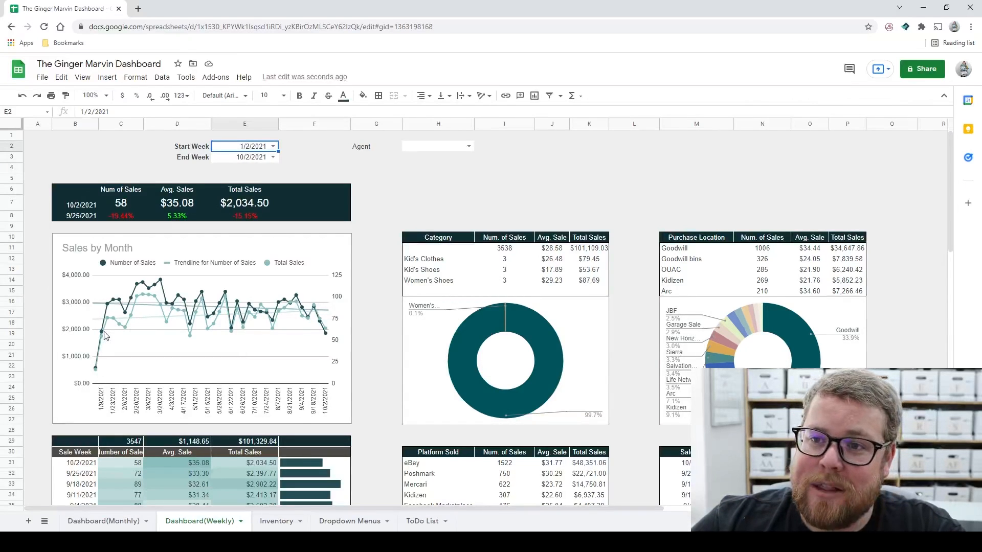
click(272, 157)
click(273, 147)
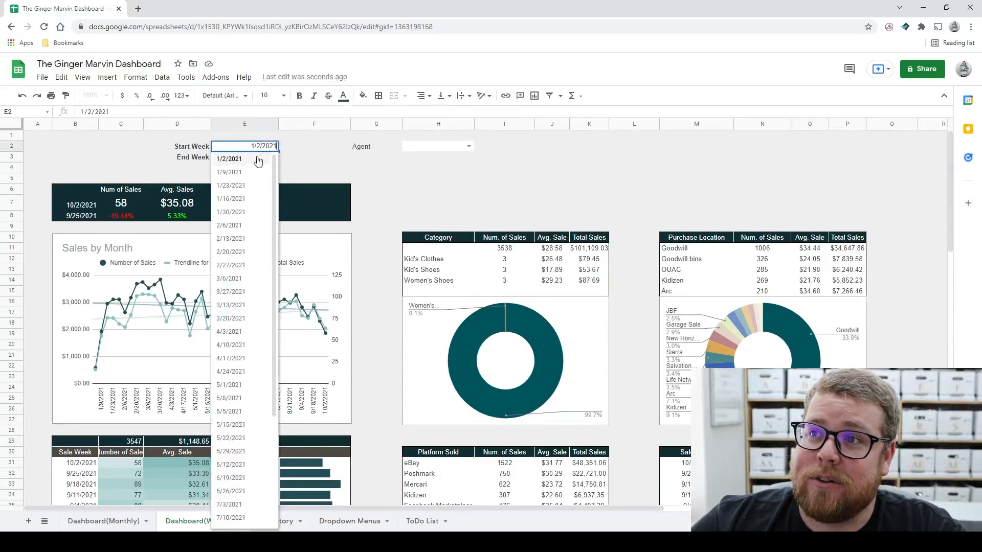
click(247, 172)
click(273, 157)
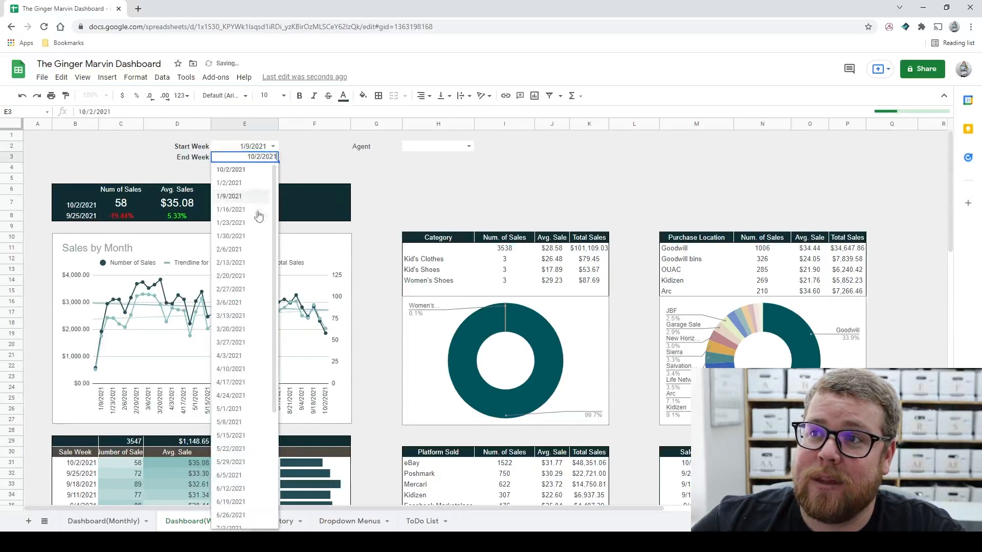
click(234, 410)
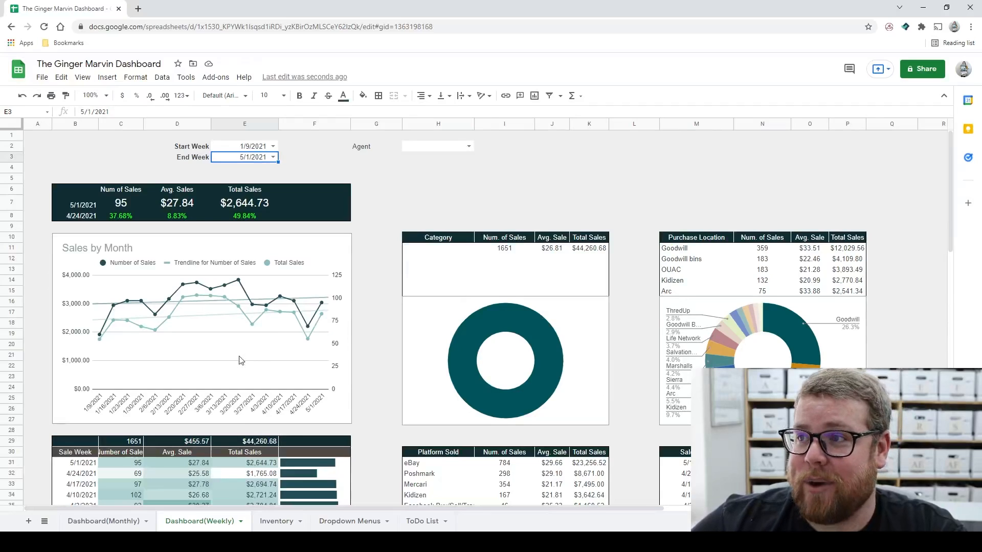
Step: Review the filtered weekly charts and tables, and examine the Total Sales value for the week of 2/27/2021
scroll(557, 362, down, 2)
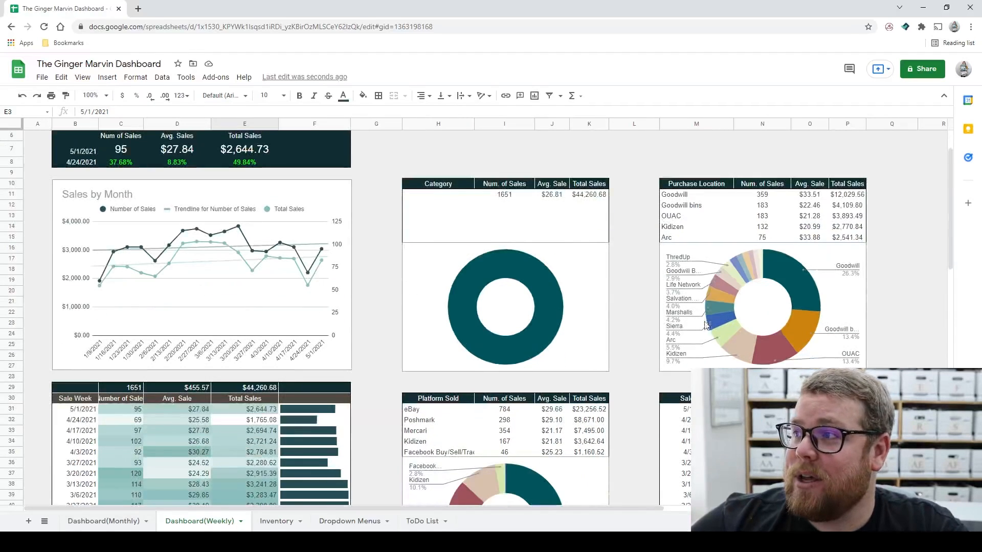
scroll(491, 362, down, 1)
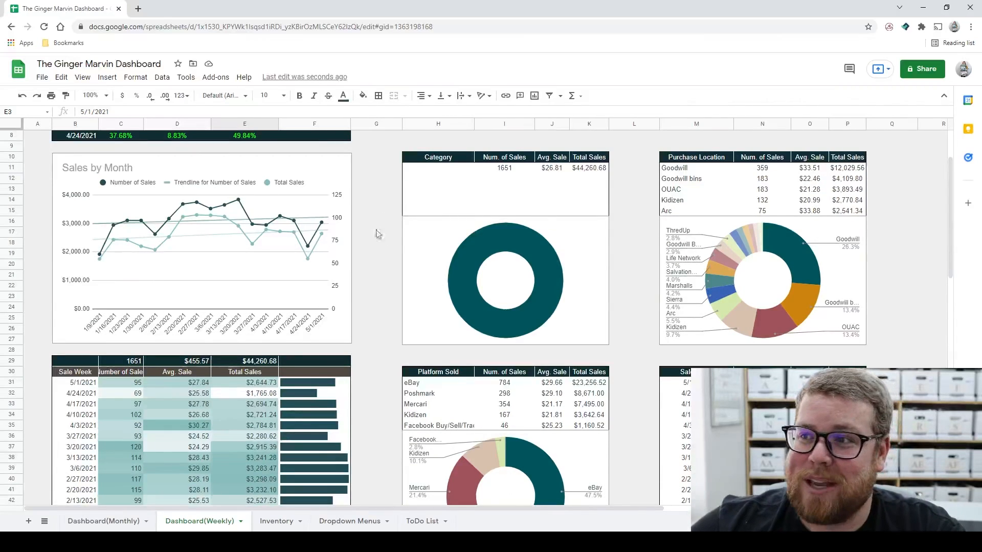
scroll(425, 362, down, 7)
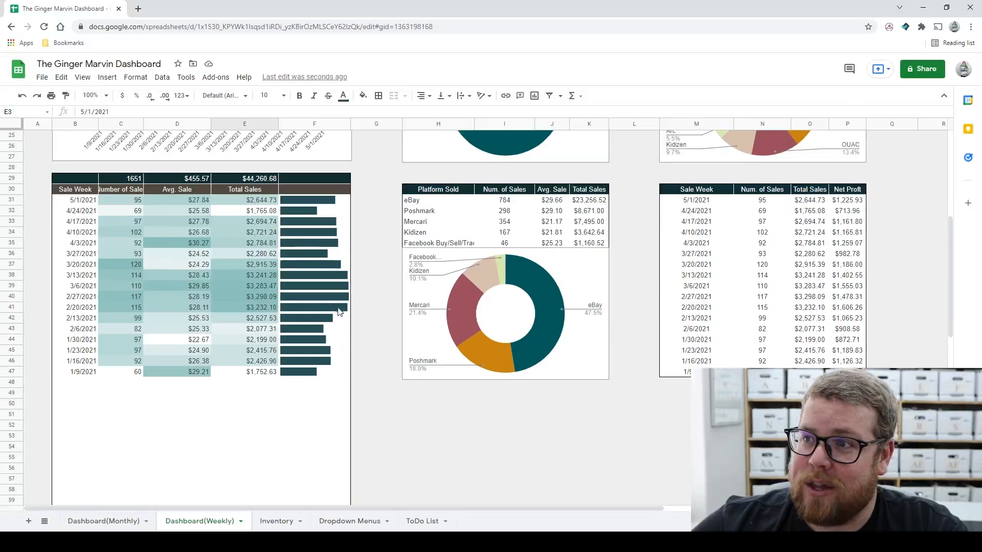
click(95, 297)
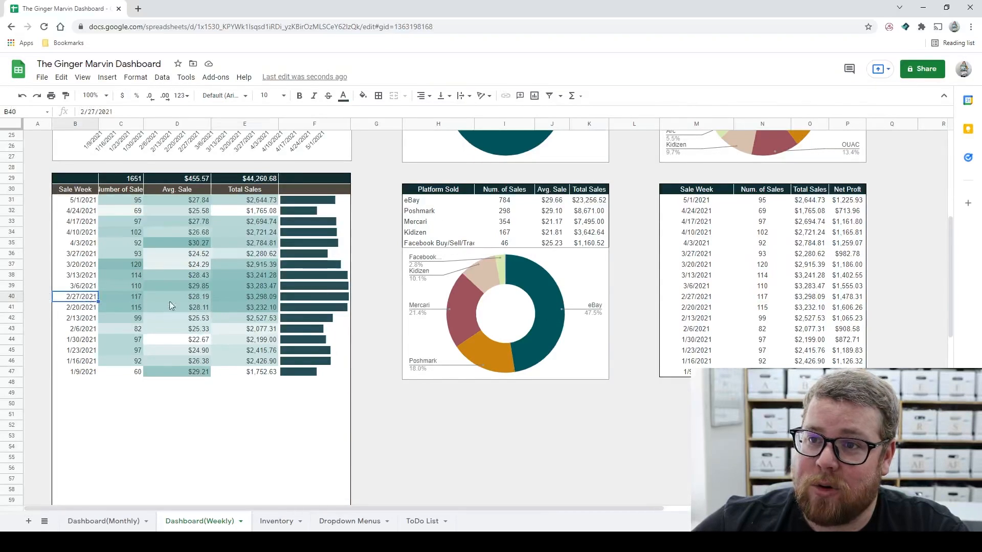
click(269, 296)
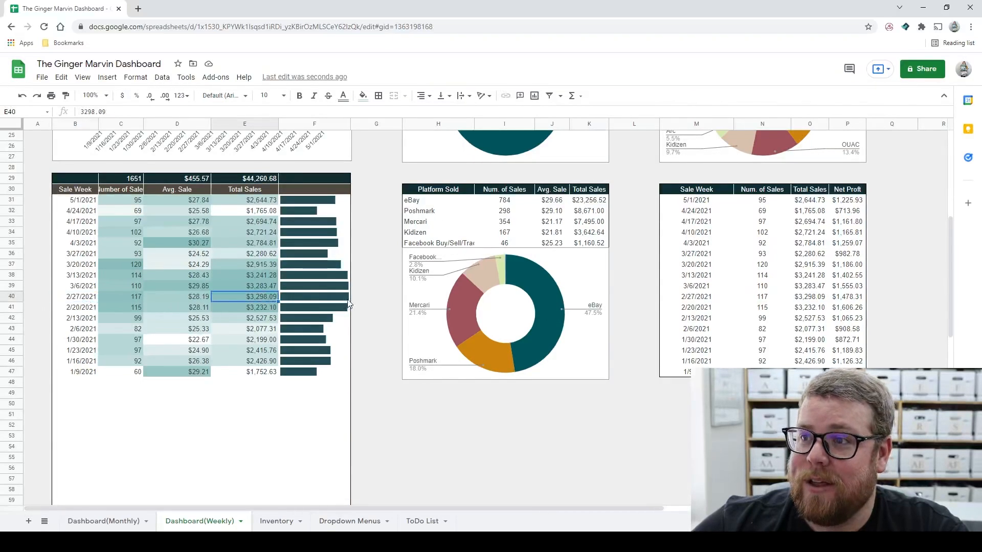
scroll(305, 309, up, 3)
scroll(296, 183, up, 4)
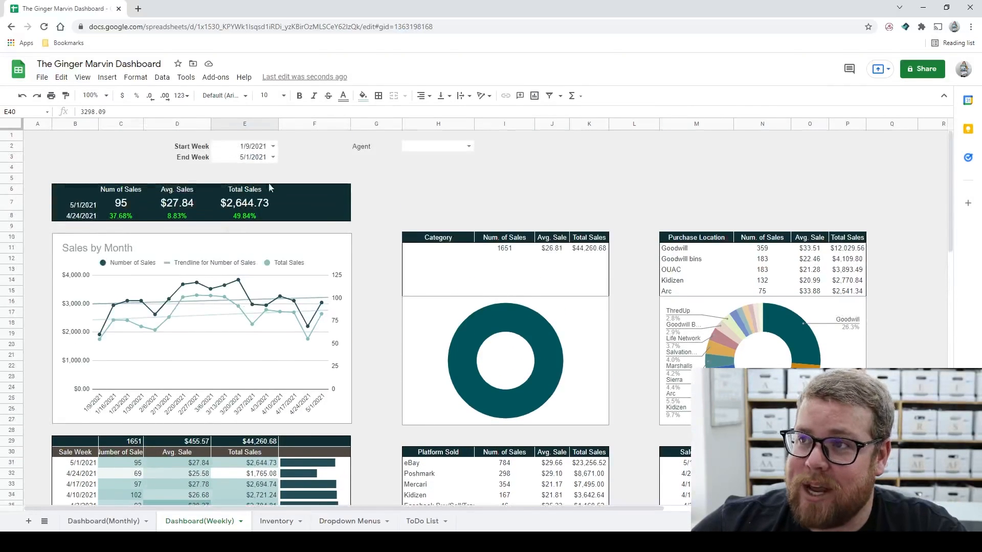
Step: Filter the weekly dashboard by the first listed agent, checking the Inventory sheet's Sourced By column and the monthly dashboard's Agent filter
click(468, 146)
click(427, 160)
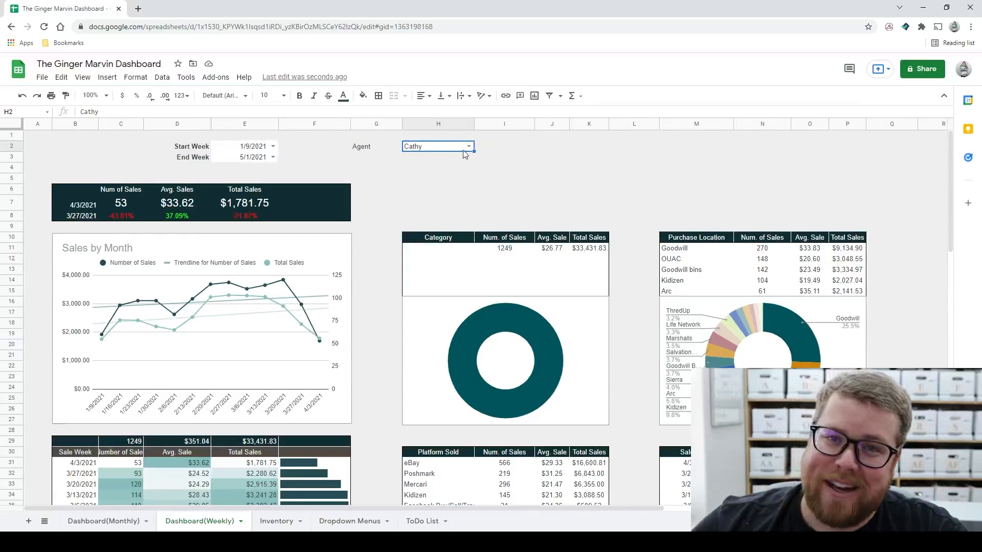
click(276, 521)
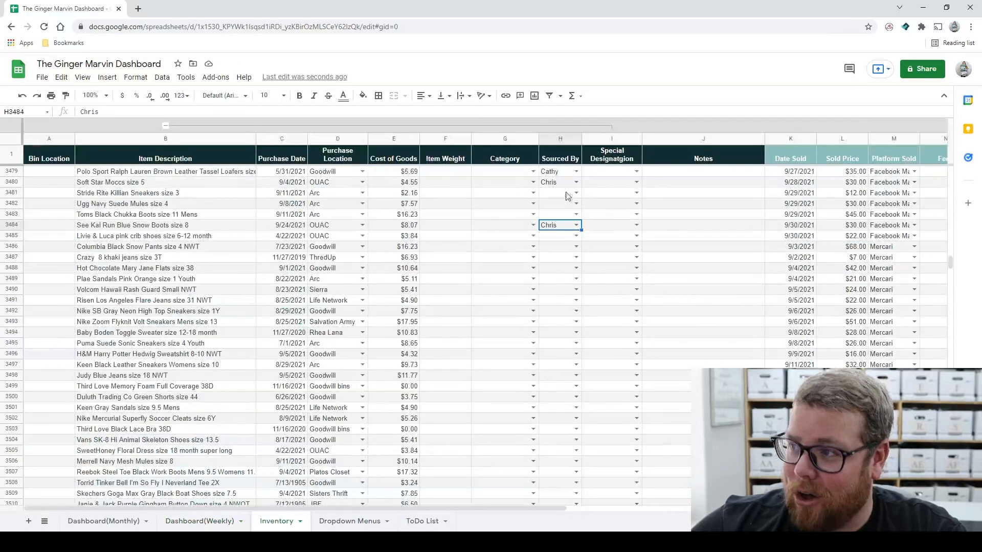
click(122, 522)
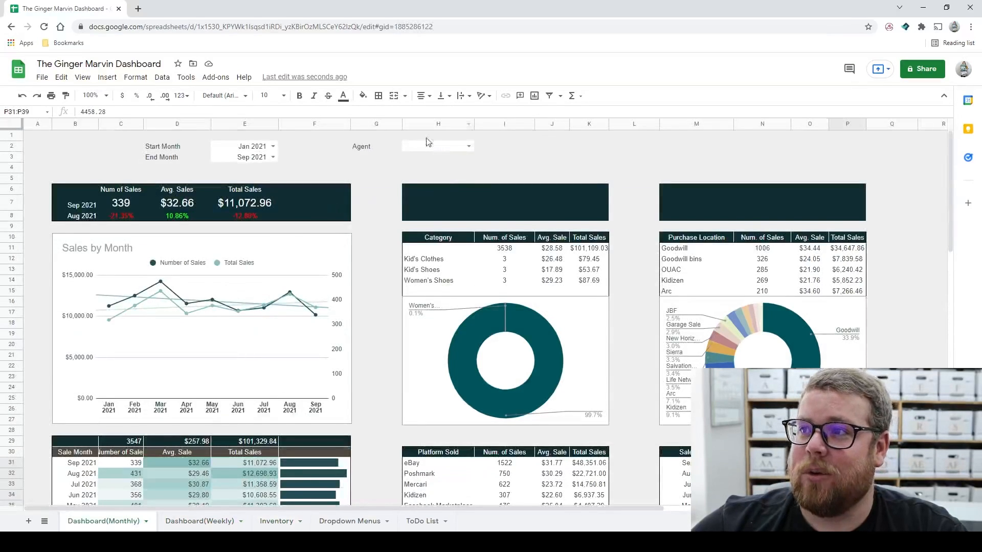
click(449, 148)
click(202, 521)
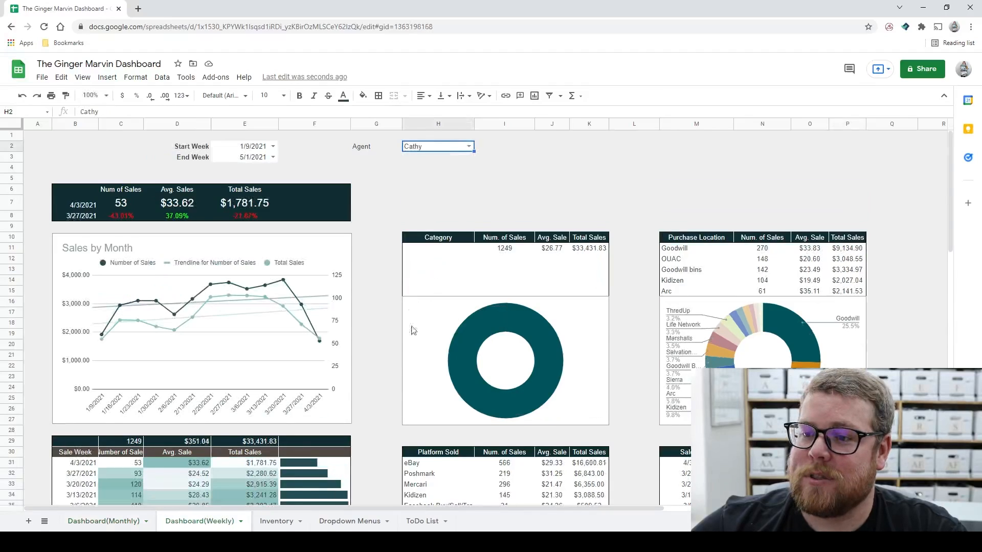
Step: Remove the agent from the weekly dashboard's Agent filter and review the charts for all agents
key(BackSpace)
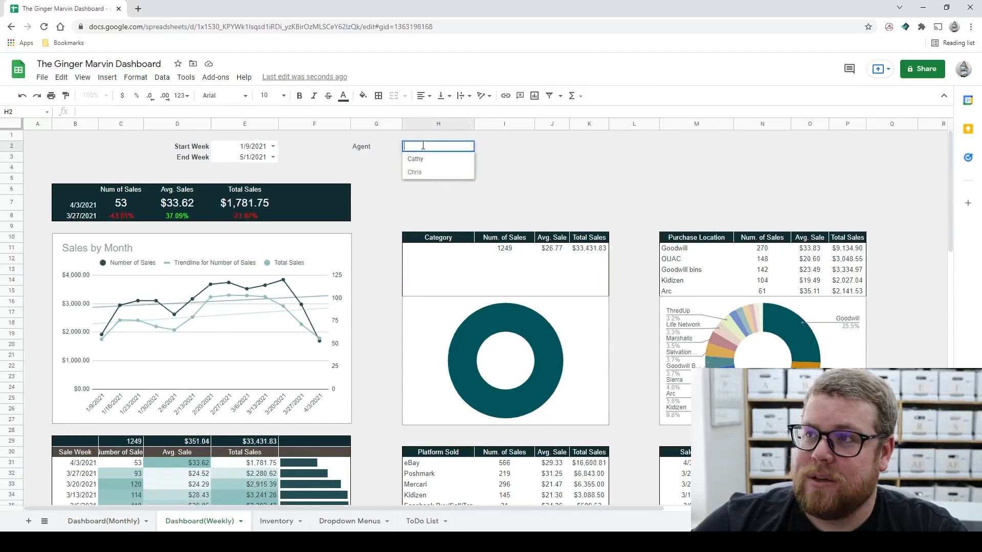
key(Return)
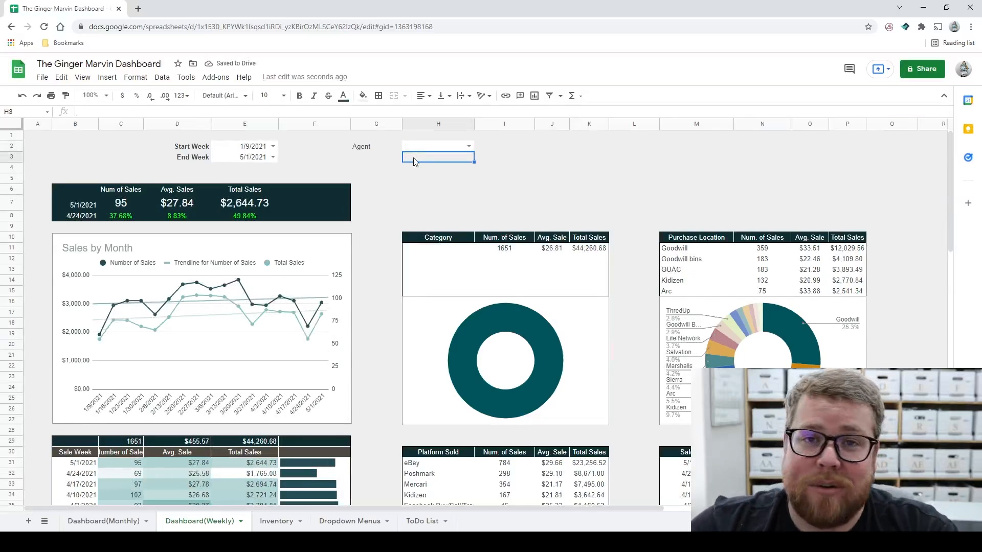
click(379, 216)
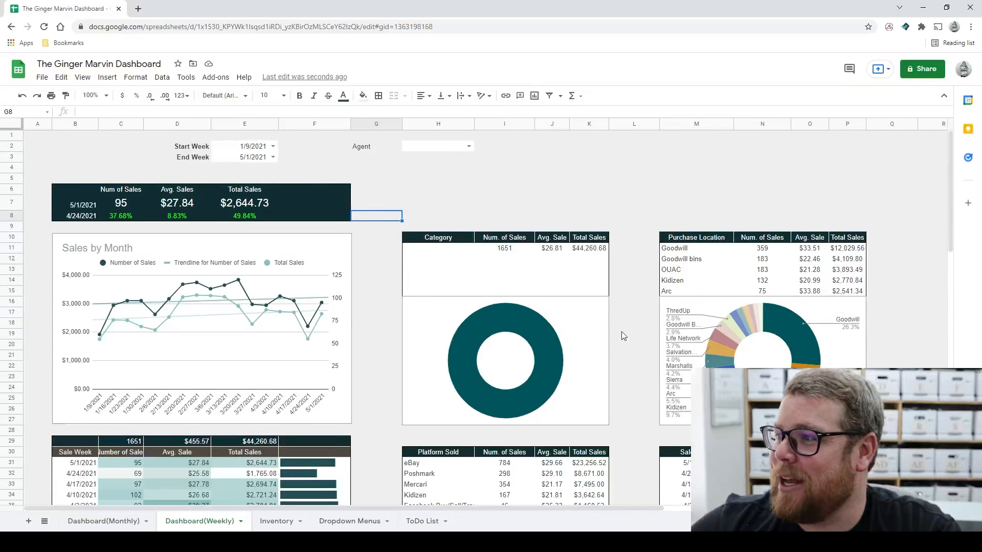
scroll(621, 336, down, 3)
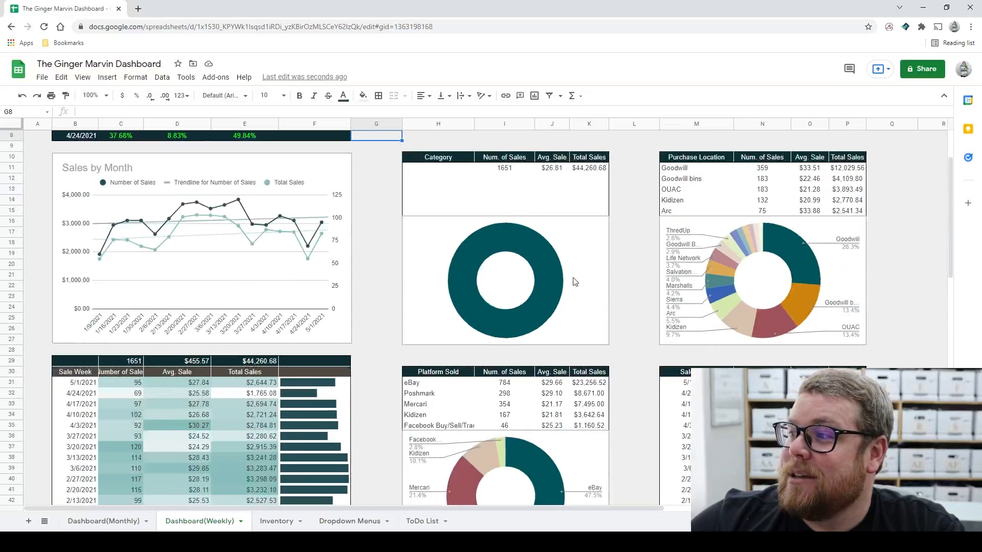
scroll(367, 266, up, 2)
scroll(366, 266, down, 6)
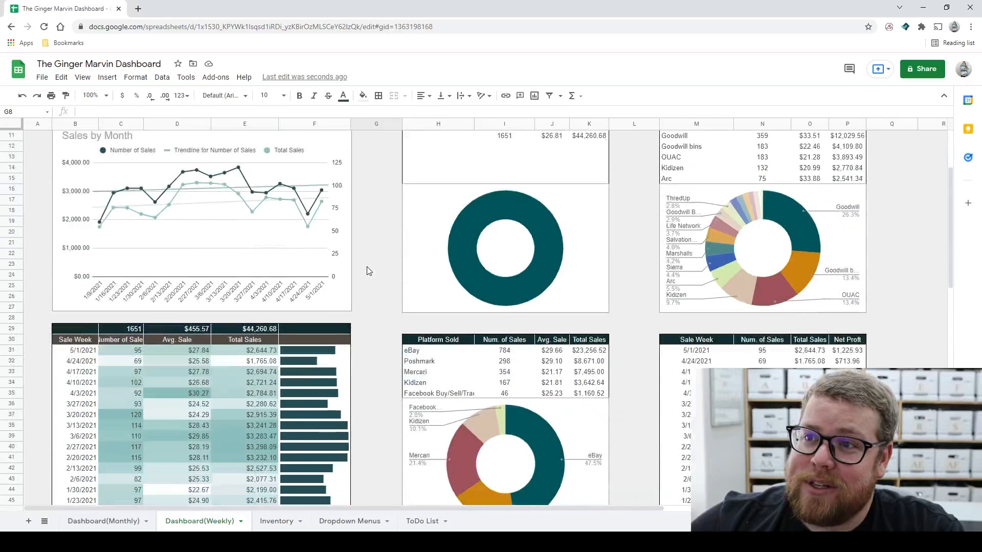
scroll(367, 270, up, 3)
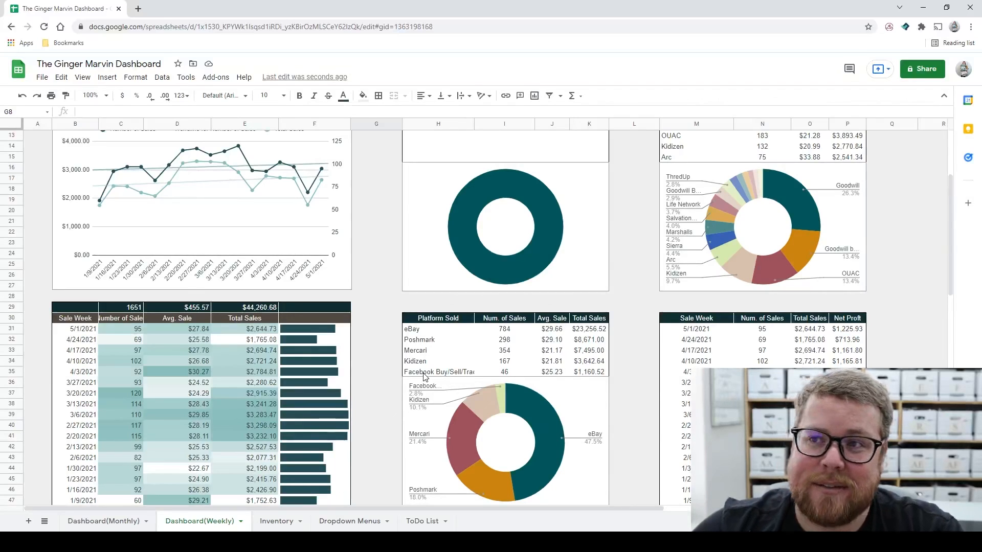
scroll(518, 347, up, 4)
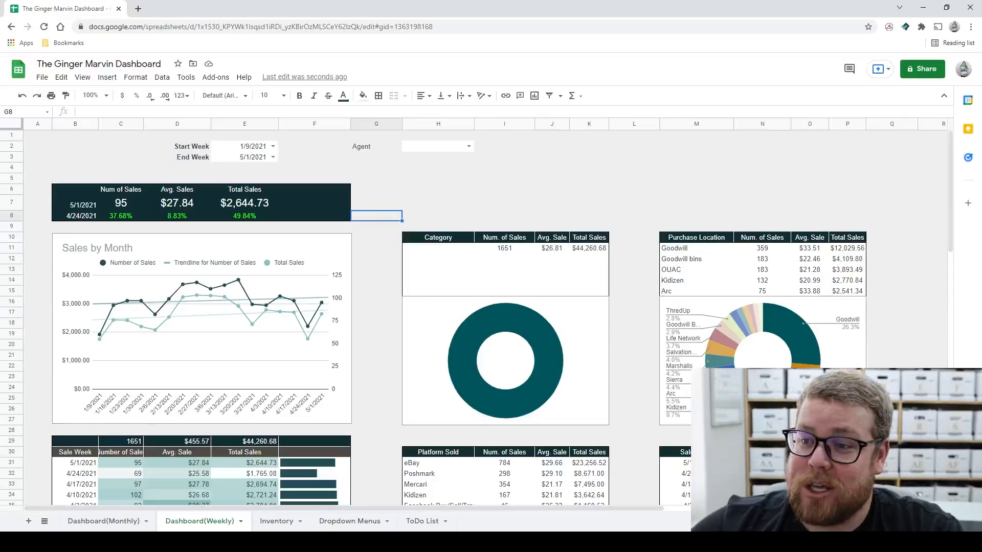
Step: On the Inventory sheet, set the Callaway golf polo 2XLT's Category to Men's Clothes and its Sourced By to the first listed agent
click(279, 521)
scroll(302, 281, up, 6)
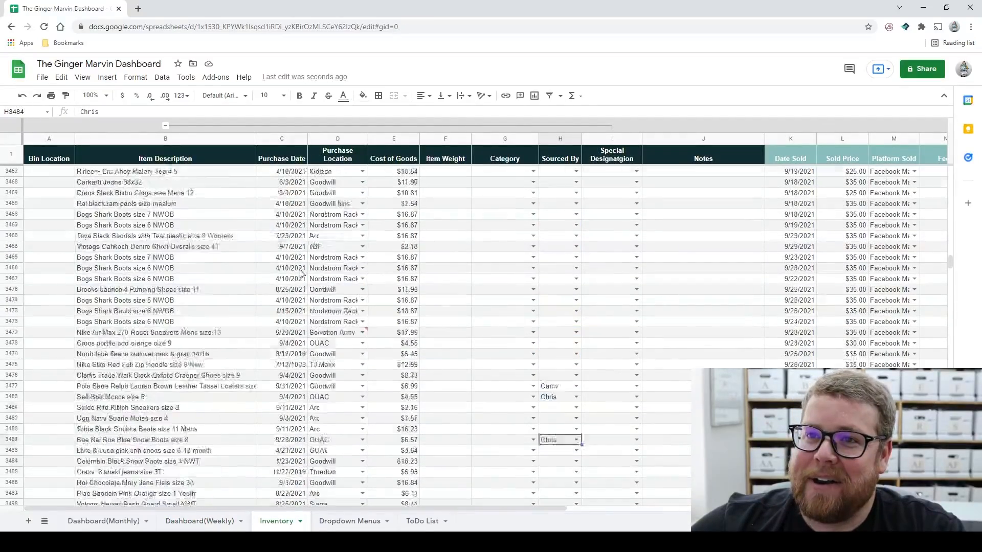
mouse_move(951, 259)
mouse_down()
mouse_move(950, 241)
mouse_move(951, 258)
mouse_up()
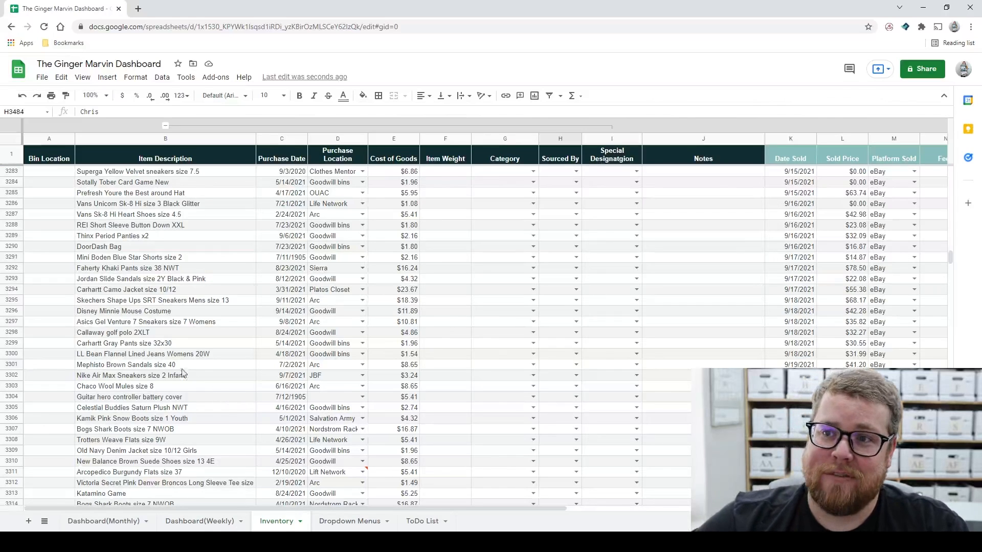
click(87, 346)
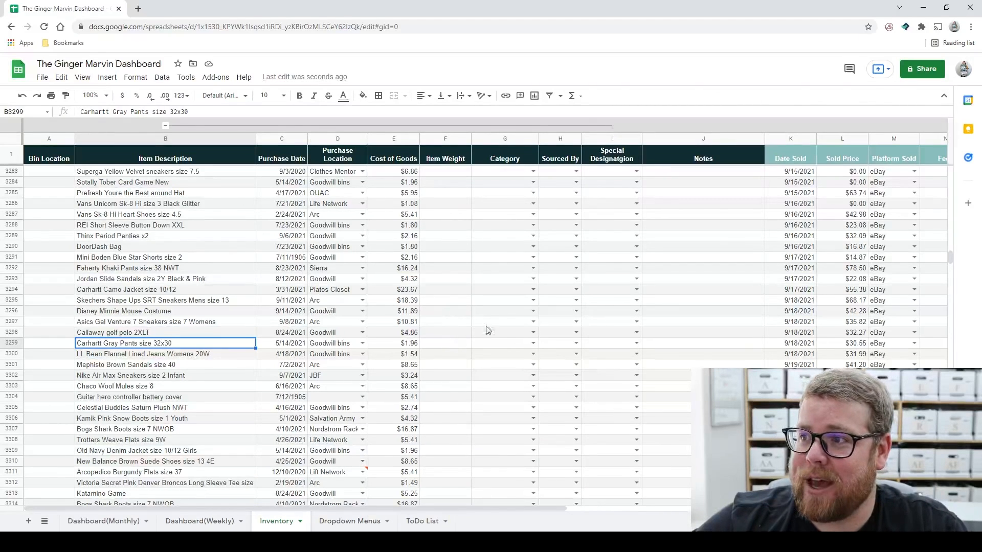
click(534, 333)
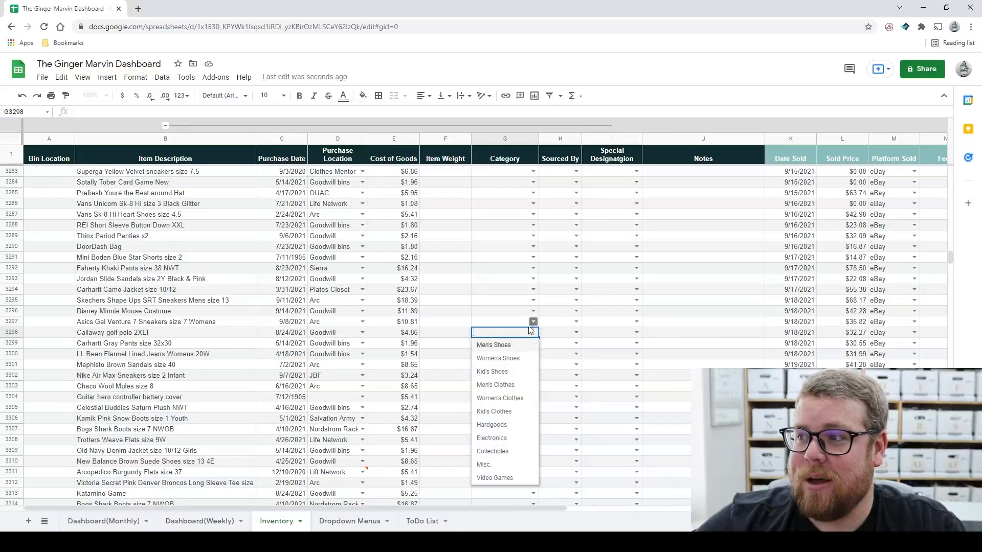
click(495, 385)
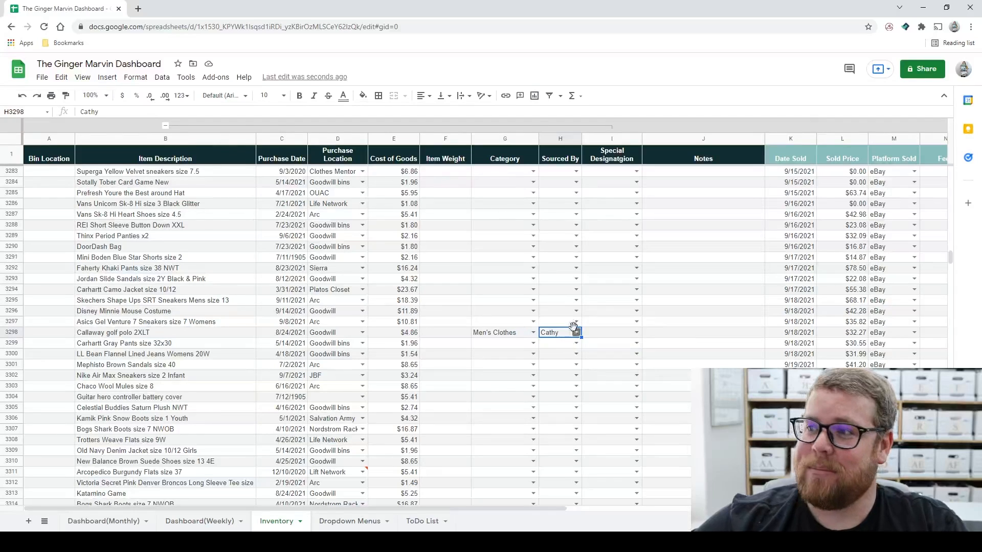
Step: Check the monthly dashboard's Category table for Men's Clothes against the Callaway golf polo entry on the Inventory sheet
click(92, 521)
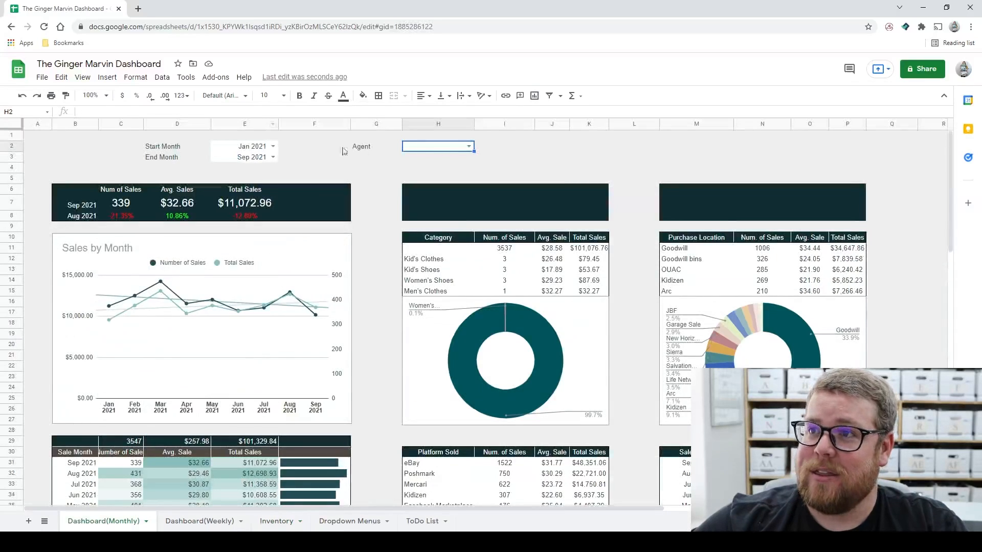
click(266, 523)
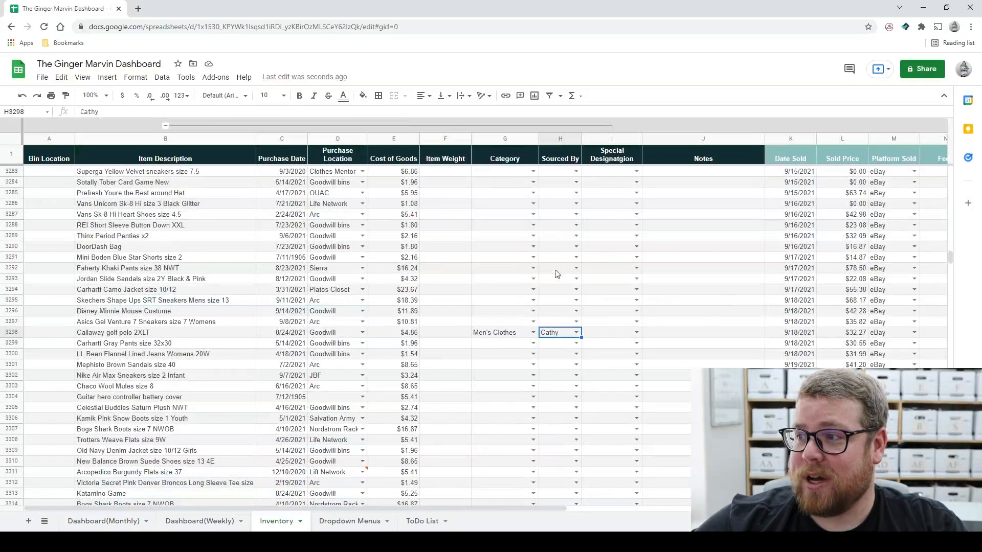
click(92, 522)
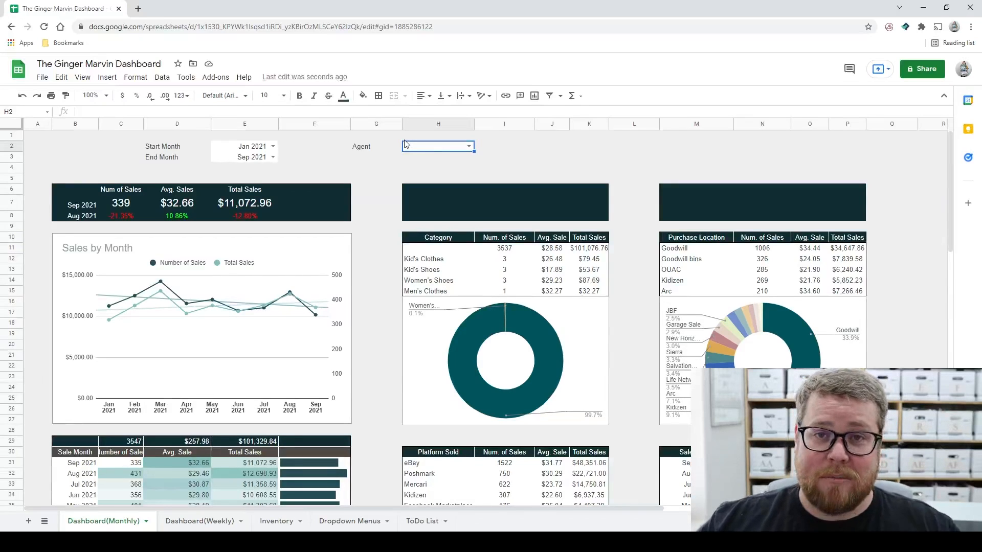
Step: Review the option lists on the Dropdown Menus sheet, including the full Purchase Location column
click(262, 521)
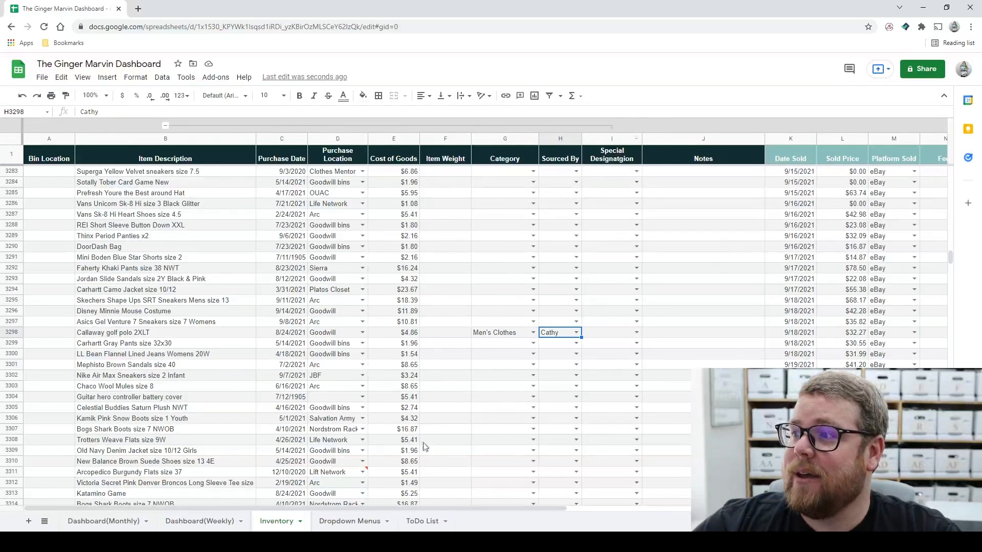
click(356, 519)
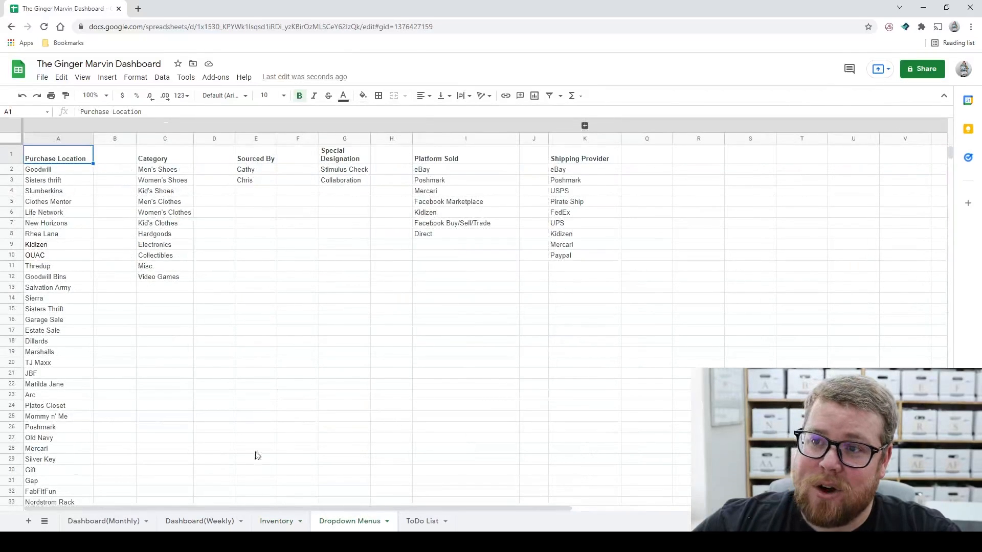
scroll(97, 367, down, 5)
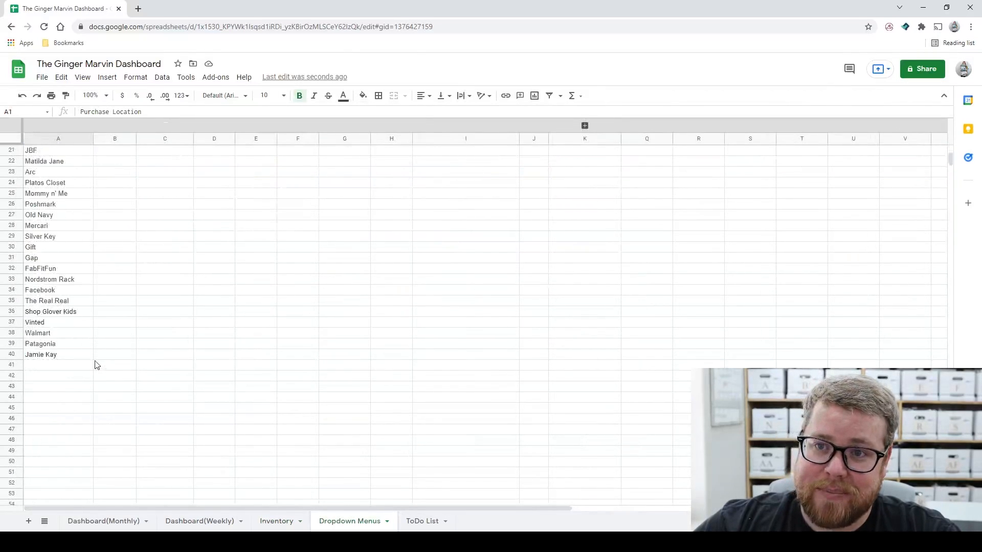
scroll(95, 365, up, 5)
click(49, 172)
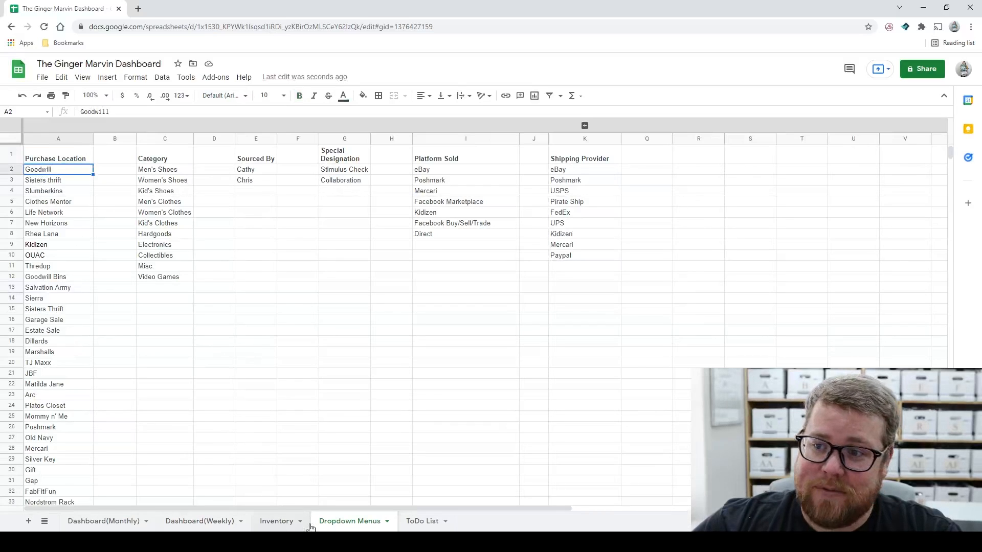
Step: Inspect the validation note on the Inventory sheet's Thrift America entry and compare it with the Purchase Location list on Dropdown Menus
click(284, 521)
scroll(433, 455, down, 3)
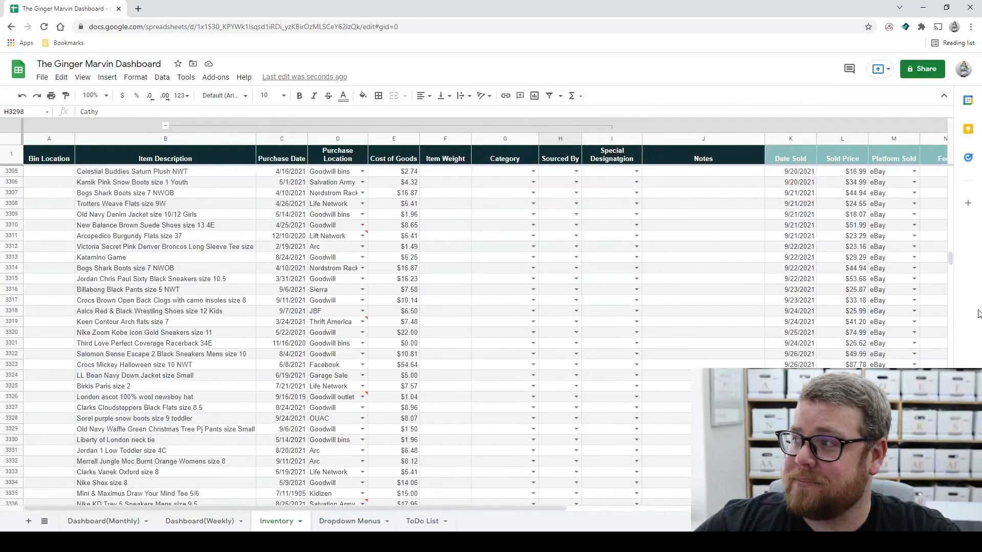
mouse_move(342, 326)
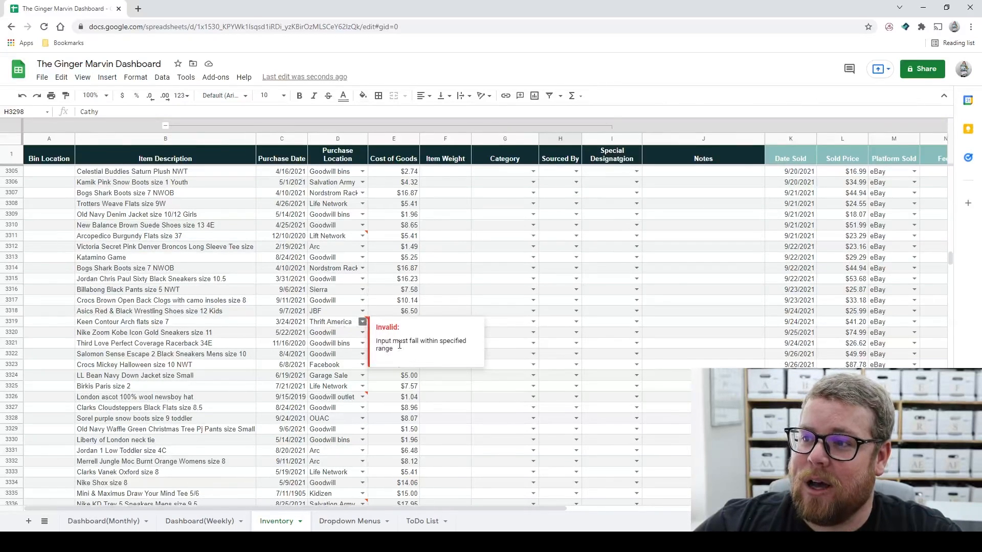
click(350, 522)
scroll(48, 225, down, 4)
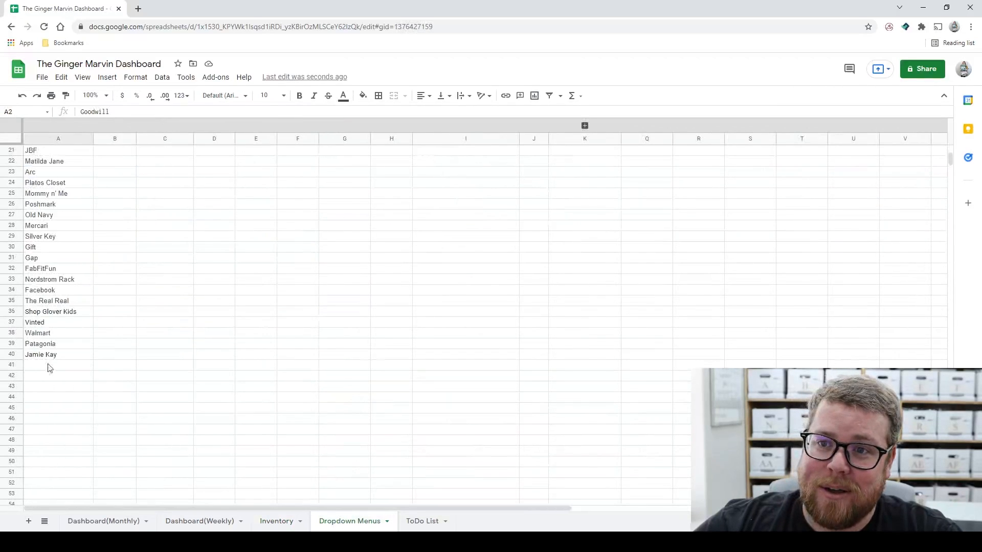
scroll(91, 208, up, 3)
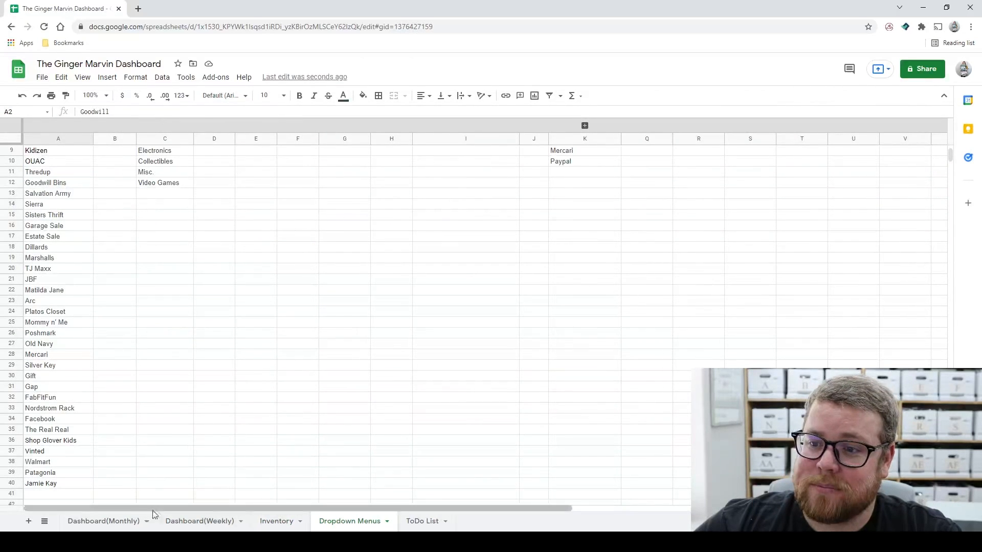
Step: Review the monthly dashboard's category, purchase location and platform tables, and look at the Inventory sheet's Purchase Location column
click(112, 522)
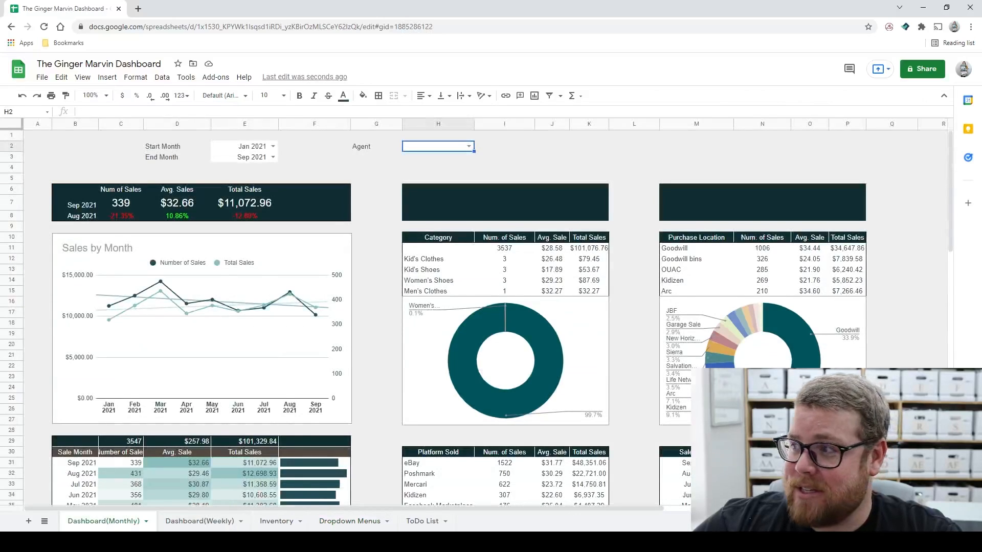
scroll(782, 331, down, 3)
scroll(813, 233, up, 2)
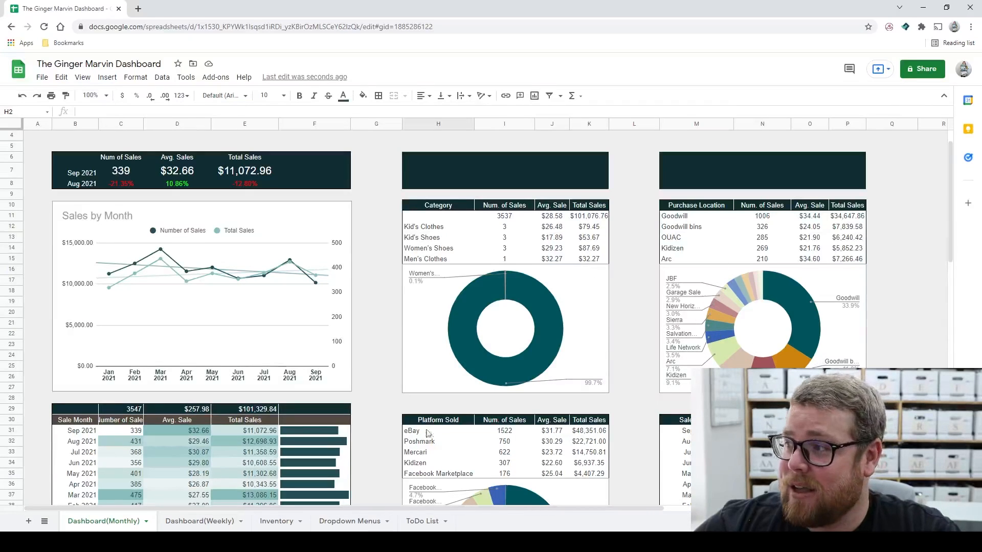
click(286, 522)
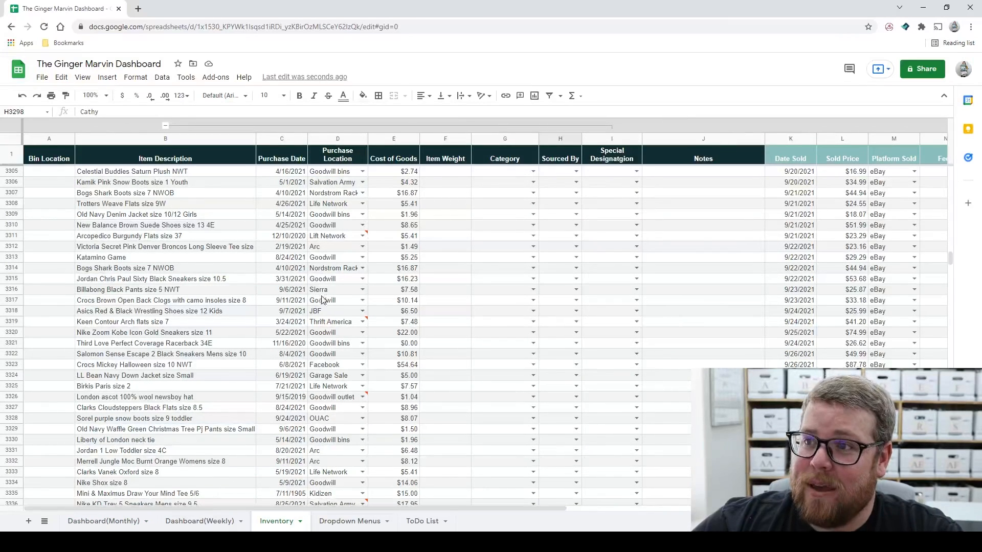
Step: Enter the spelling variants Good Will, GW and Goodwill in cells A44 to A46 of the Dropdown Menus sheet
click(346, 523)
scroll(76, 485, down, 1)
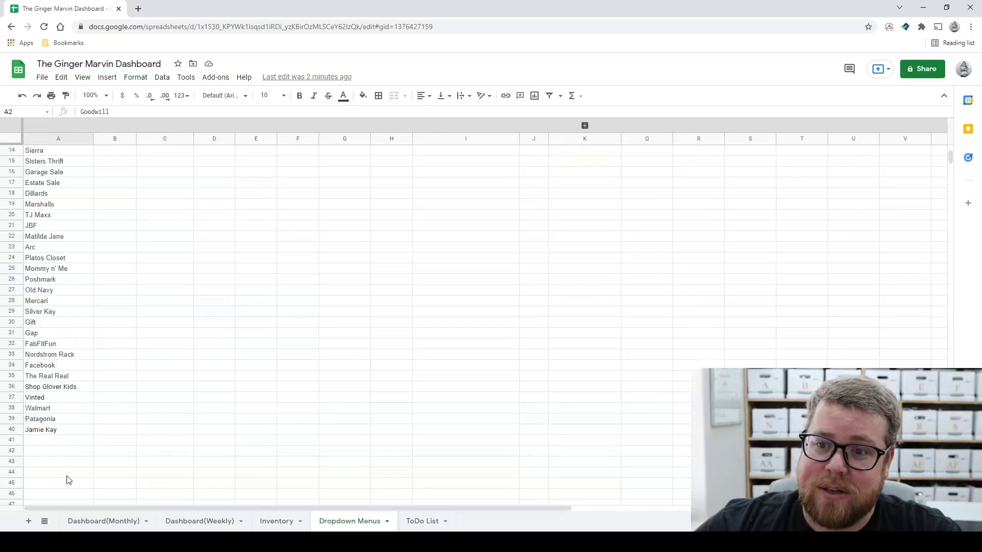
click(68, 473)
text(G)
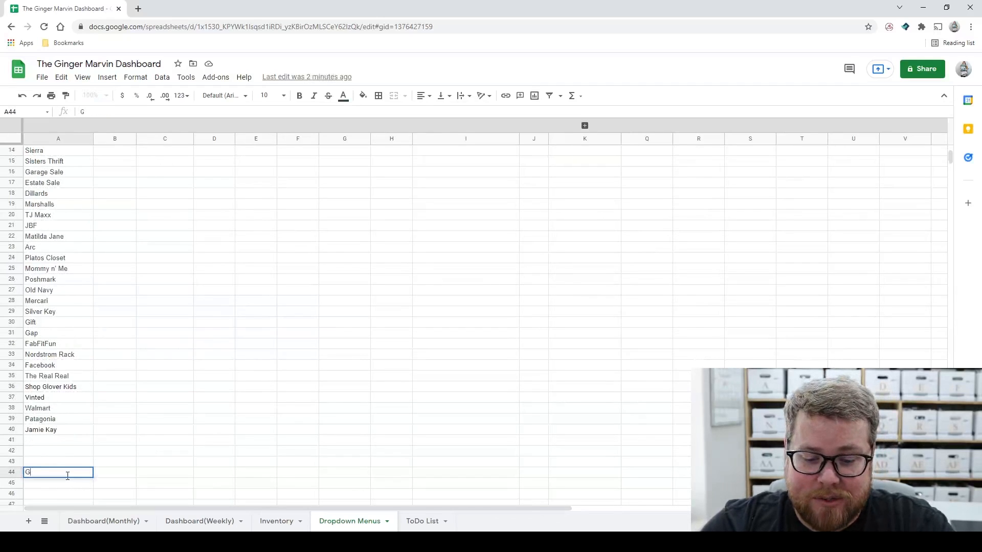
text(ood Will)
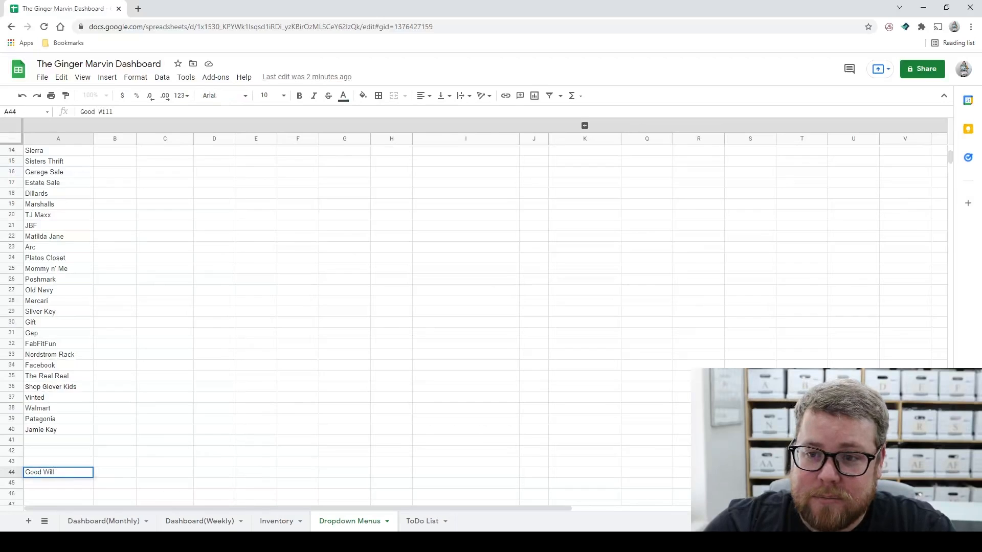
key(Return)
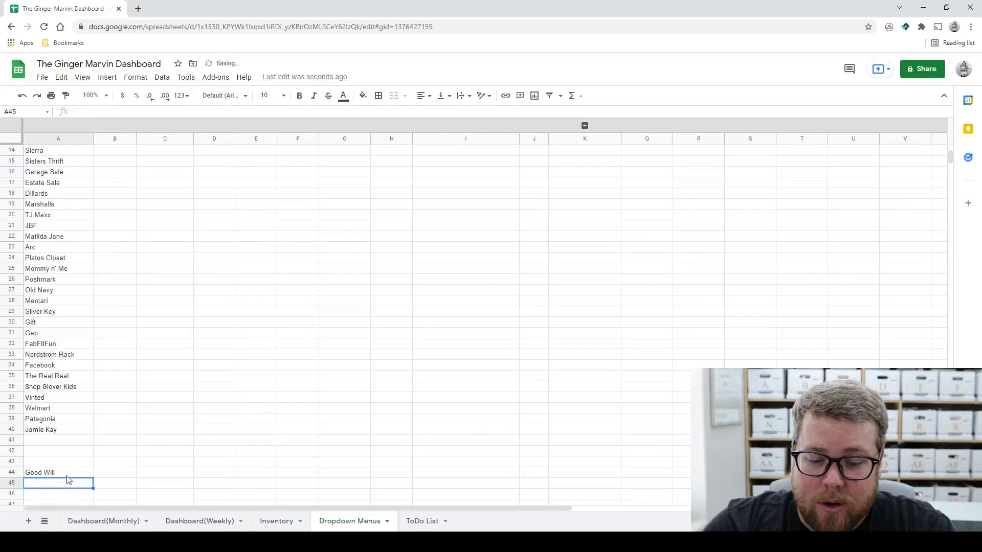
text(GW)
key(Return)
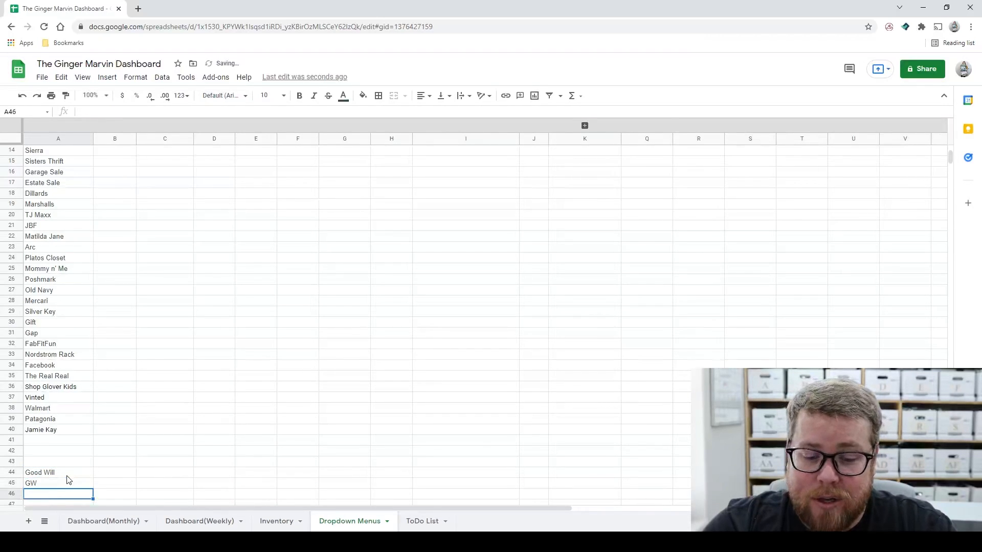
text(Goodwill)
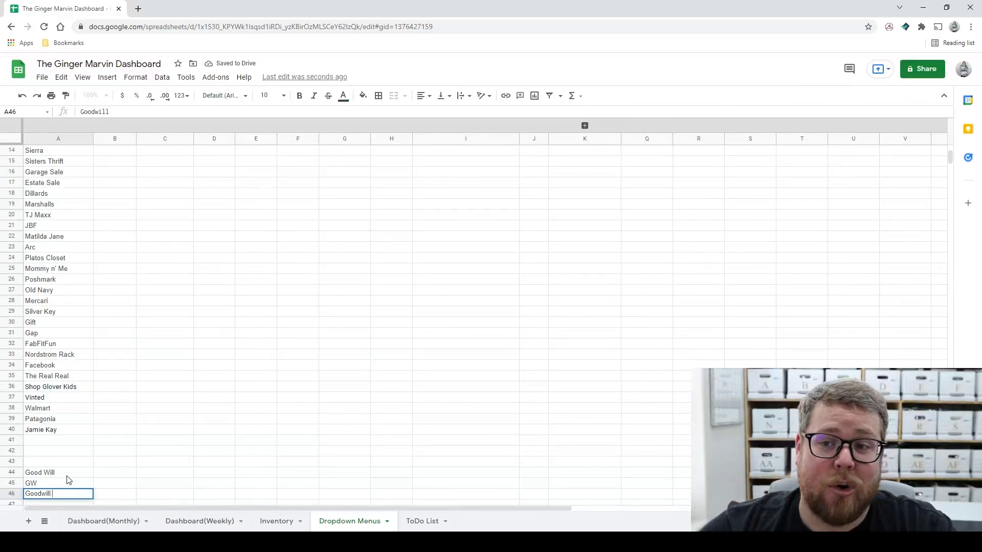
click(108, 521)
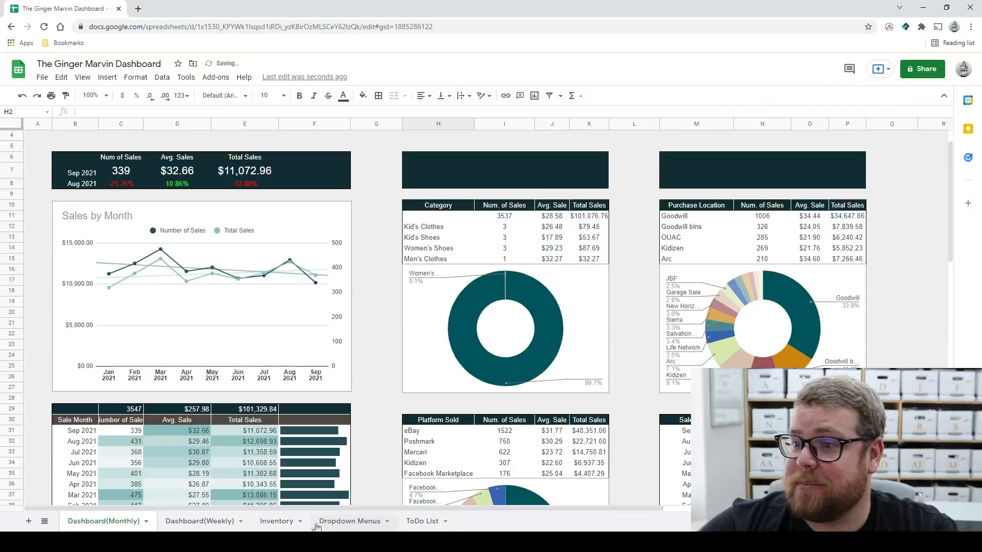
Step: On the Inventory sheet, set the Purchase Location of the London ascot 100% wool newsboy hat to Goodwill Bins
click(281, 525)
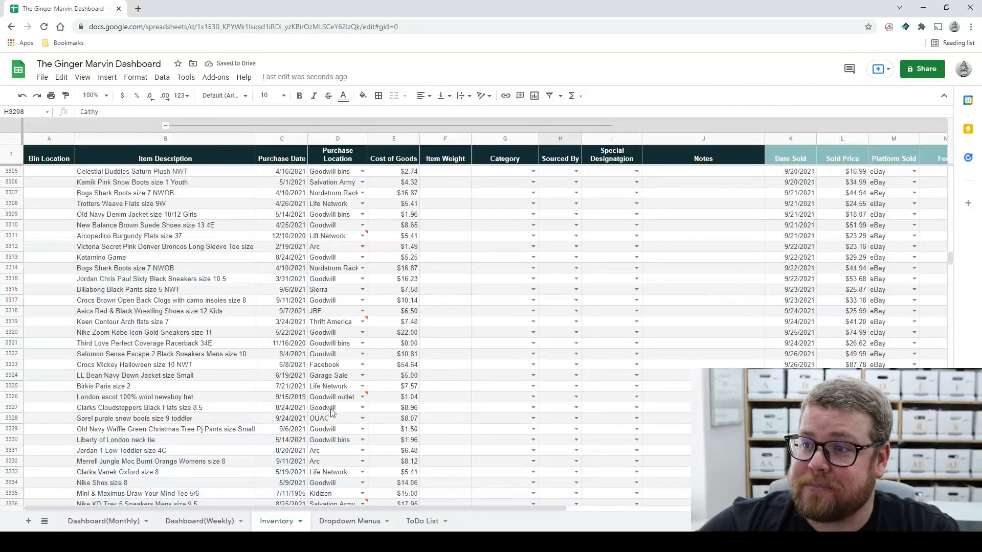
click(362, 397)
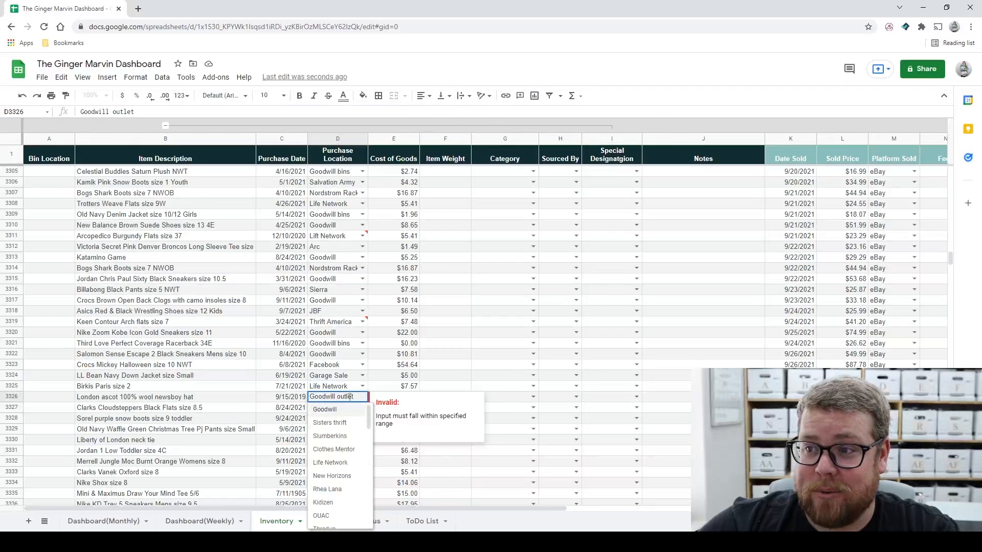
drag(368, 417, 365, 519)
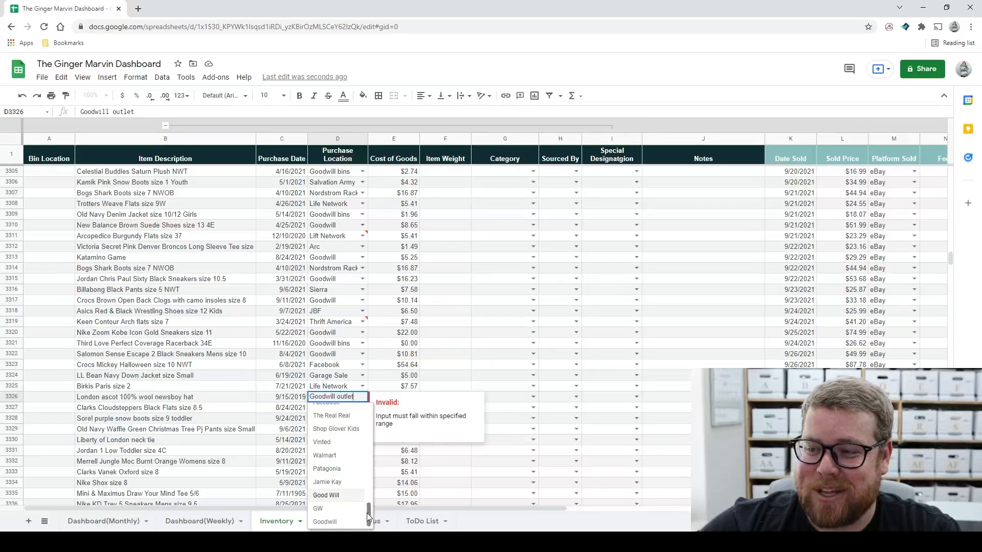
drag(367, 513, 384, 433)
click(342, 479)
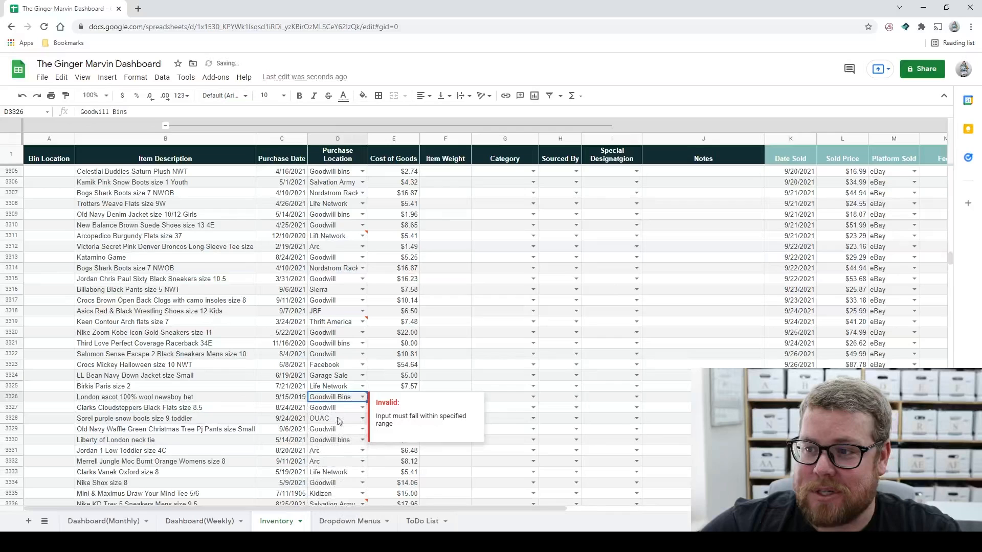
click(387, 391)
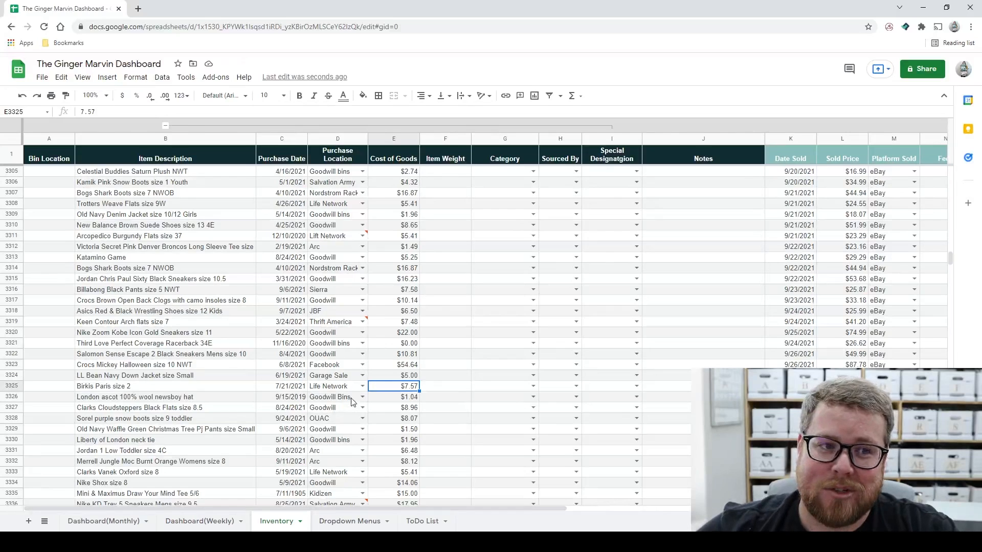
mouse_move(342, 503)
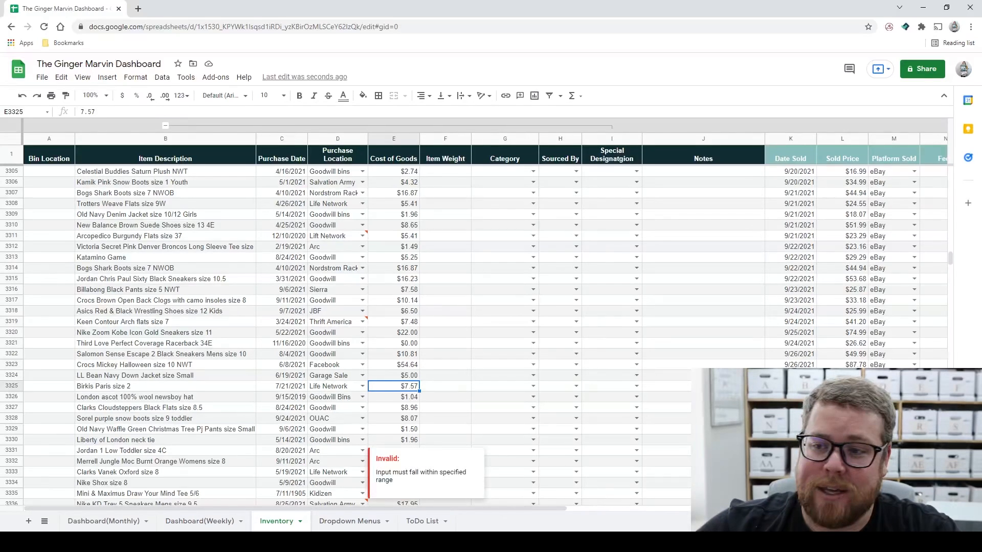
Step: Clear the spelling variants from cells A43 to A46 of the Dropdown Menus sheet
click(340, 521)
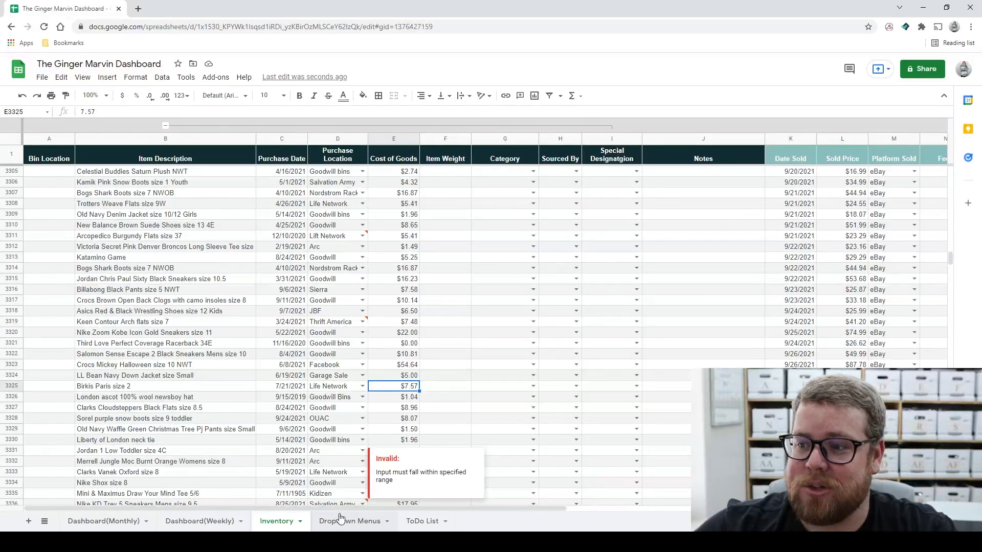
scroll(111, 421, down, 1)
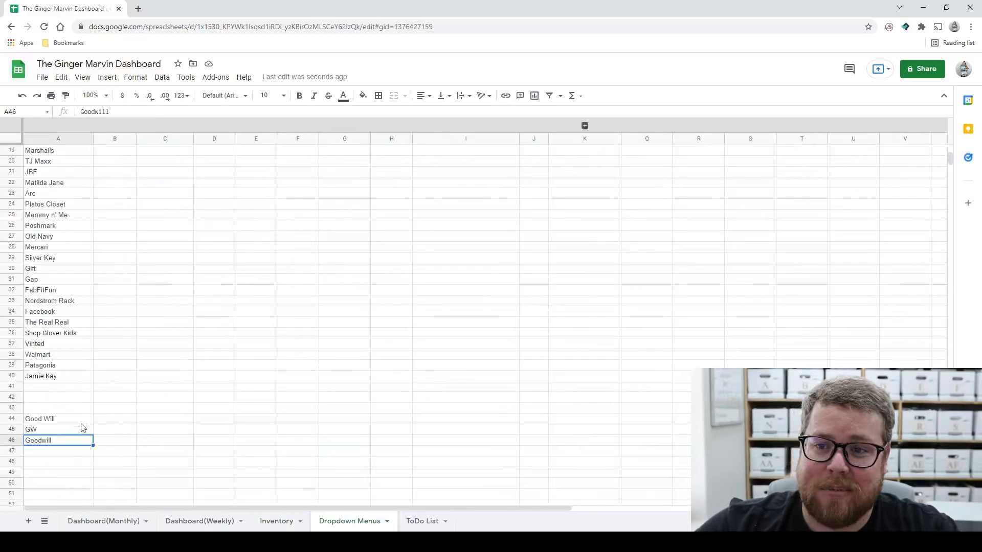
drag(74, 409, 74, 444)
right_click(75, 446)
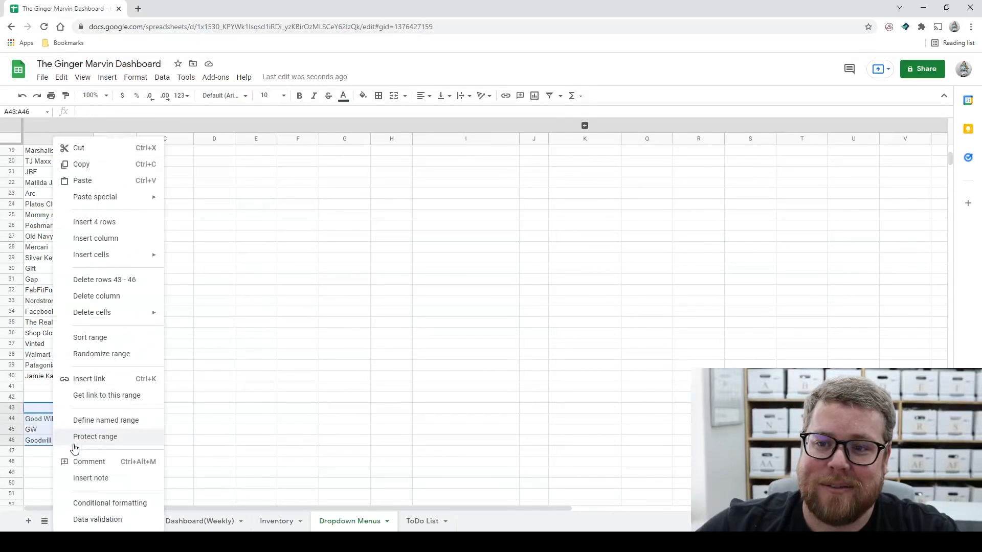
click(41, 443)
shift+click(59, 407)
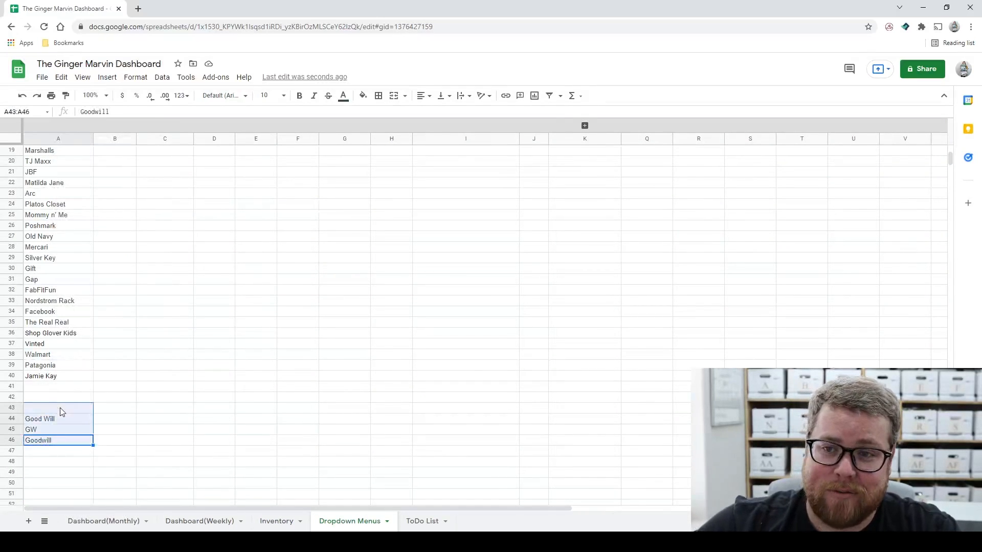
key(Delete)
Step: Examine the Goodwill row and its number of sales in the weekly dashboard's Purchase Location table
click(212, 520)
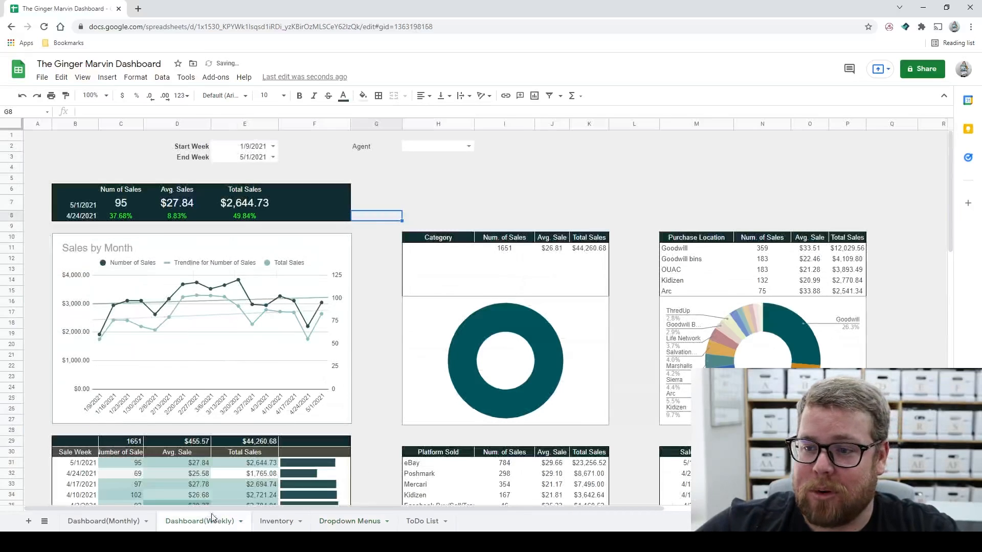
click(683, 250)
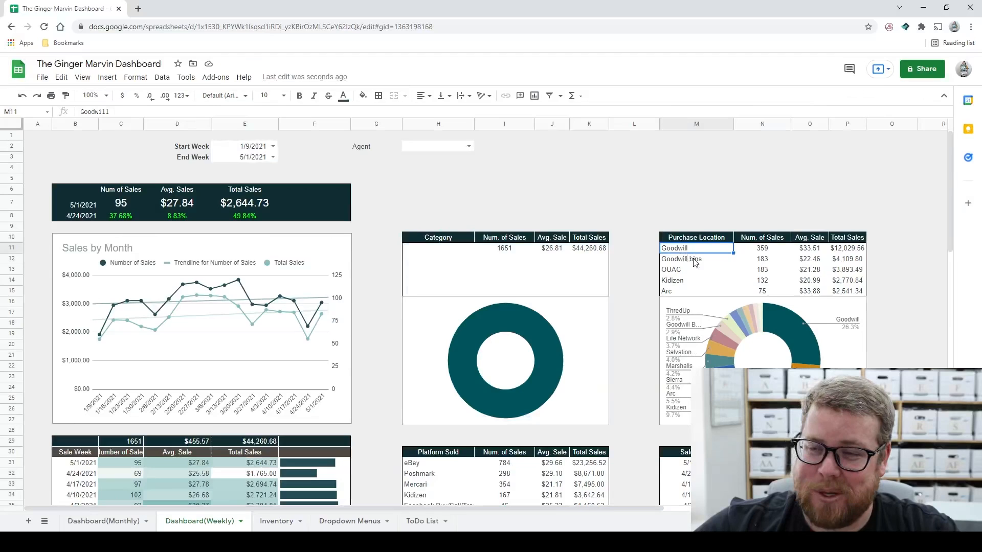
click(762, 252)
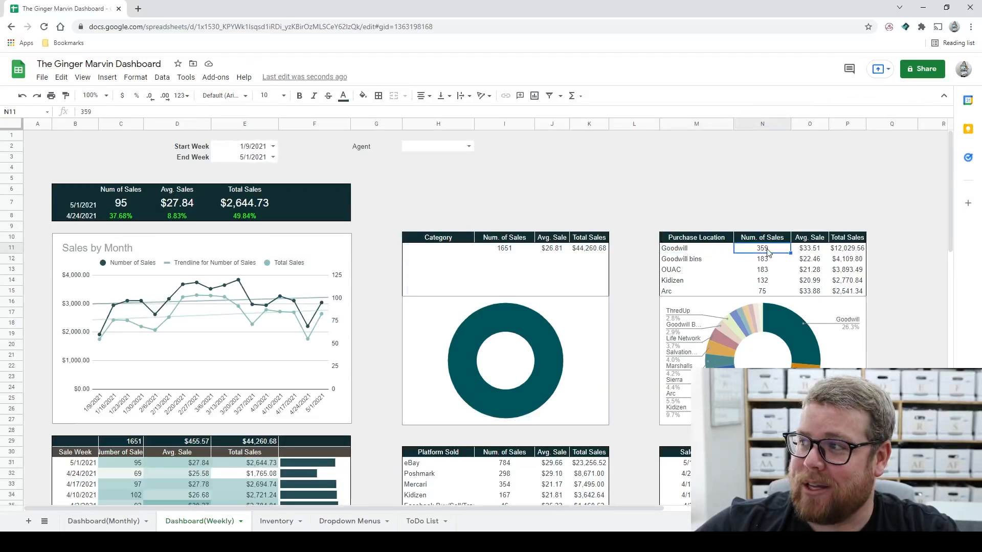
click(681, 251)
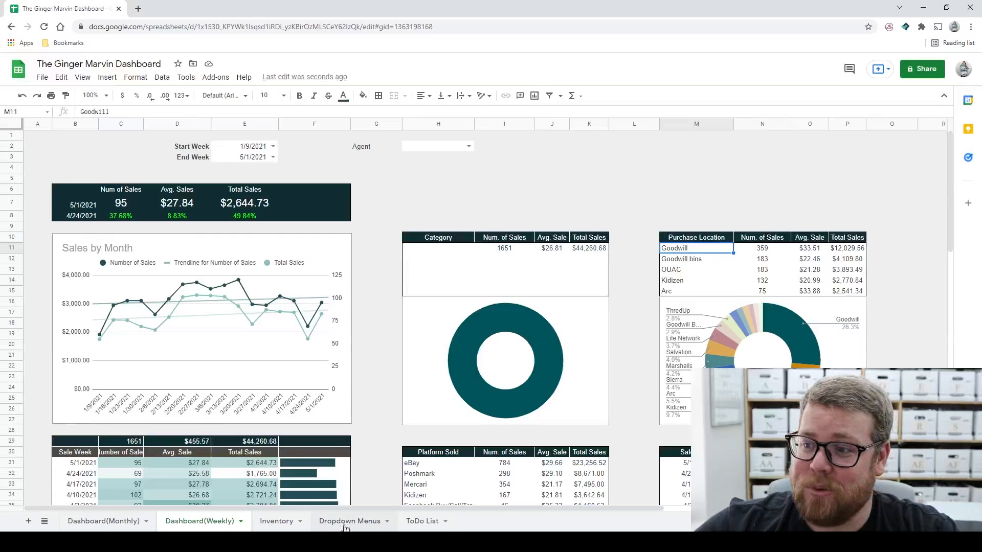
Step: Delete the Video Games entry from the Category list on the Dropdown Menus sheet
click(268, 521)
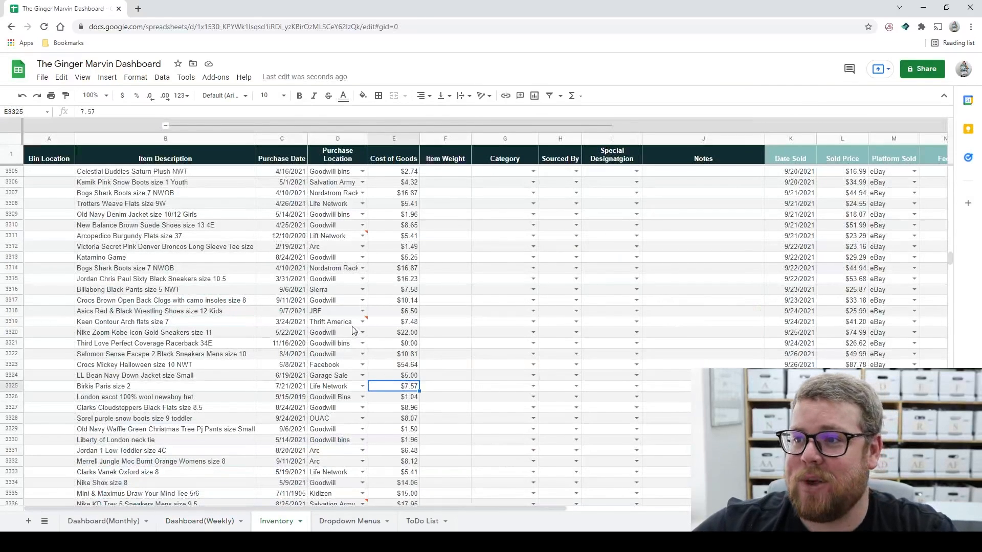
click(350, 521)
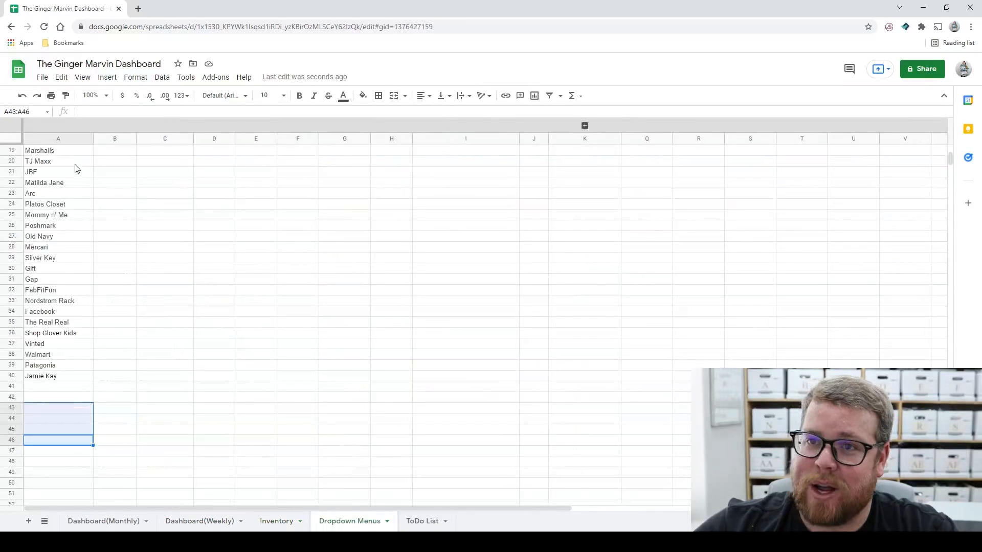
click(77, 377)
scroll(84, 358, up, 6)
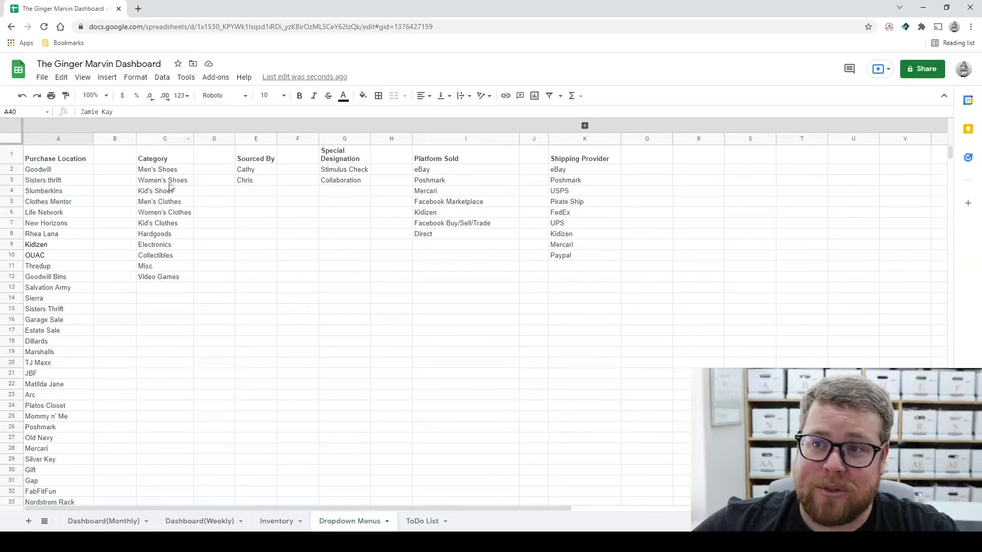
click(157, 281)
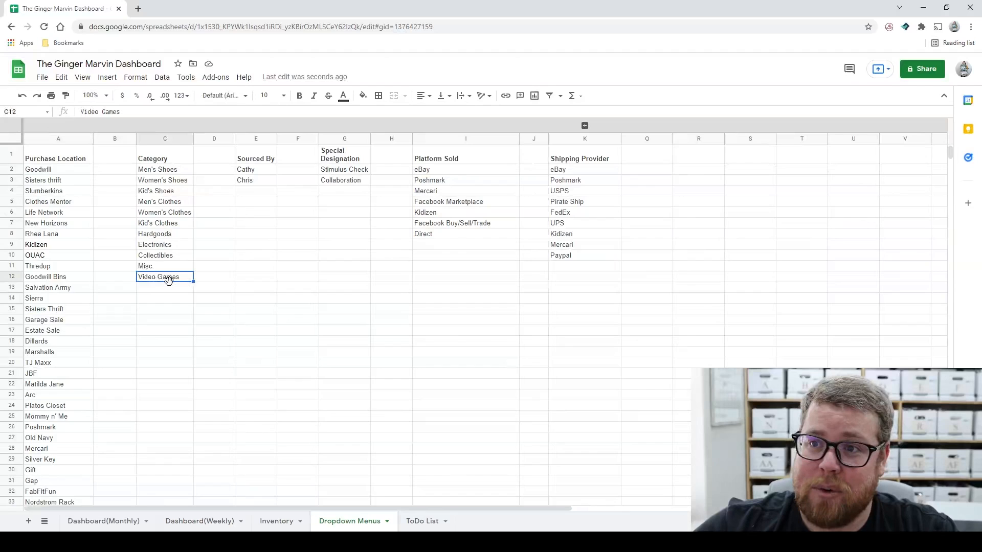
key(Delete)
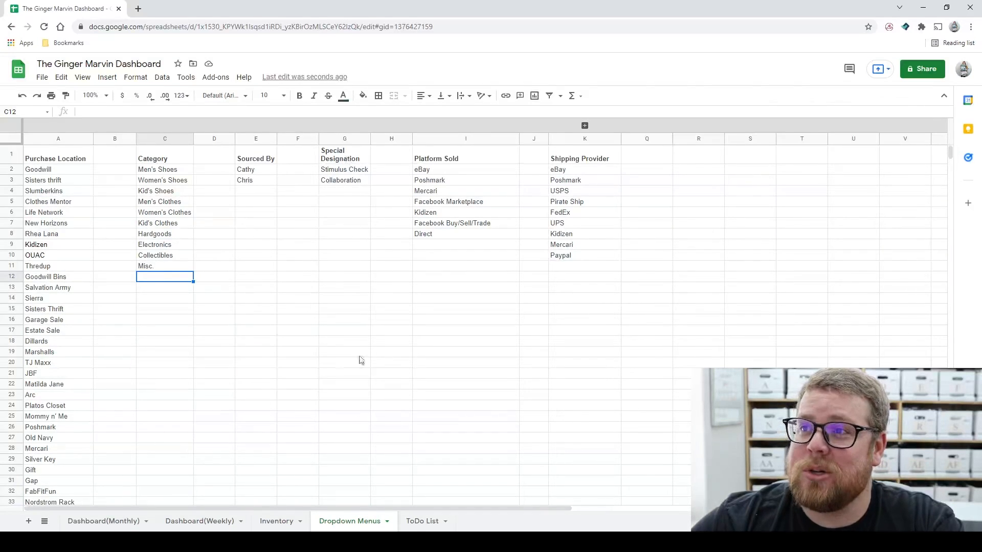
Step: On the Inventory sheet, try Stimulus Check and Collaboration as the Special Designation of Birkis Paris size 2, and clear the cell
click(263, 521)
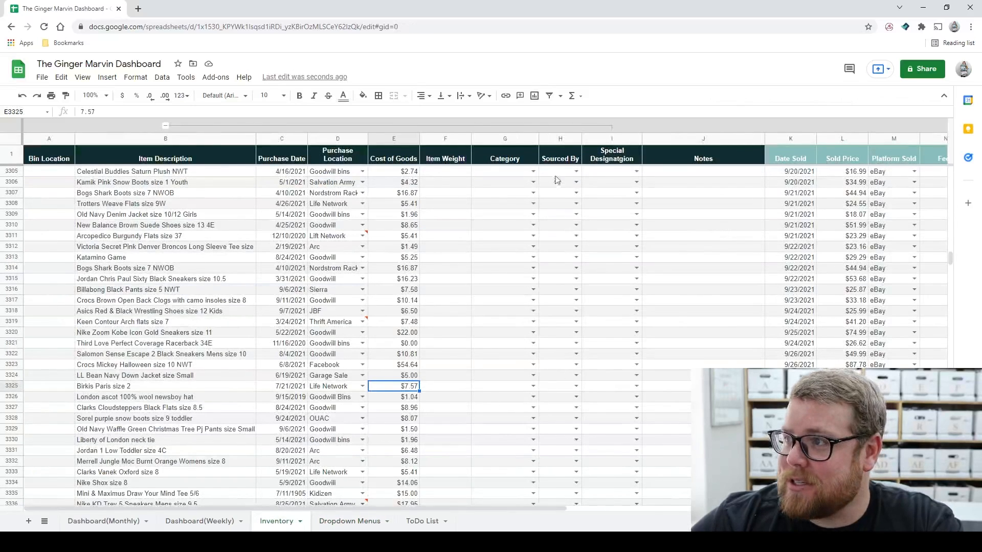
click(636, 386)
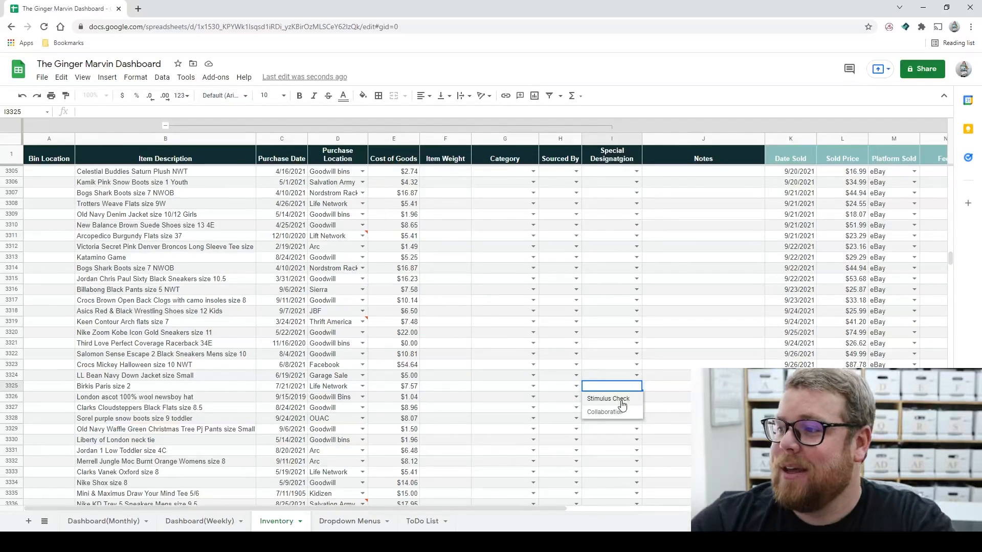
click(623, 405)
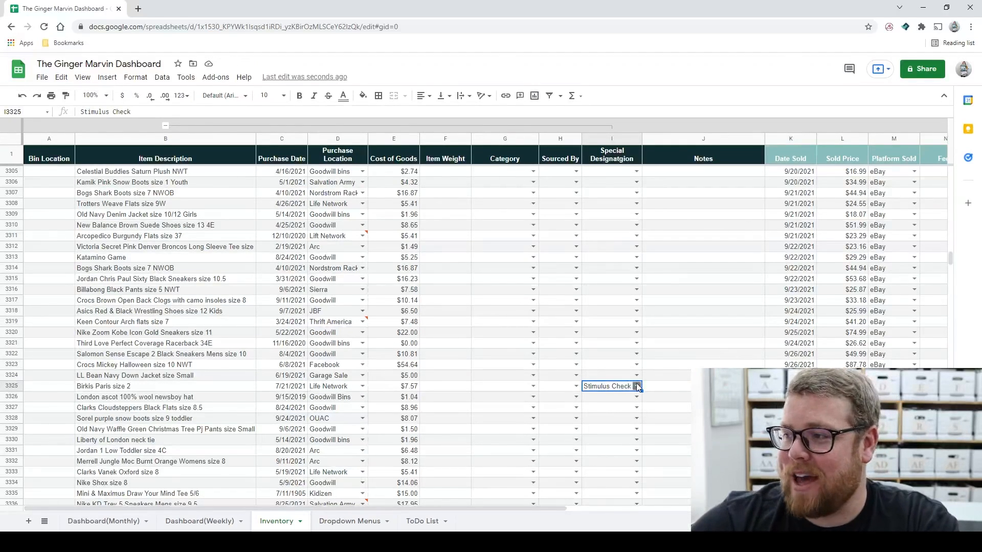
click(637, 386)
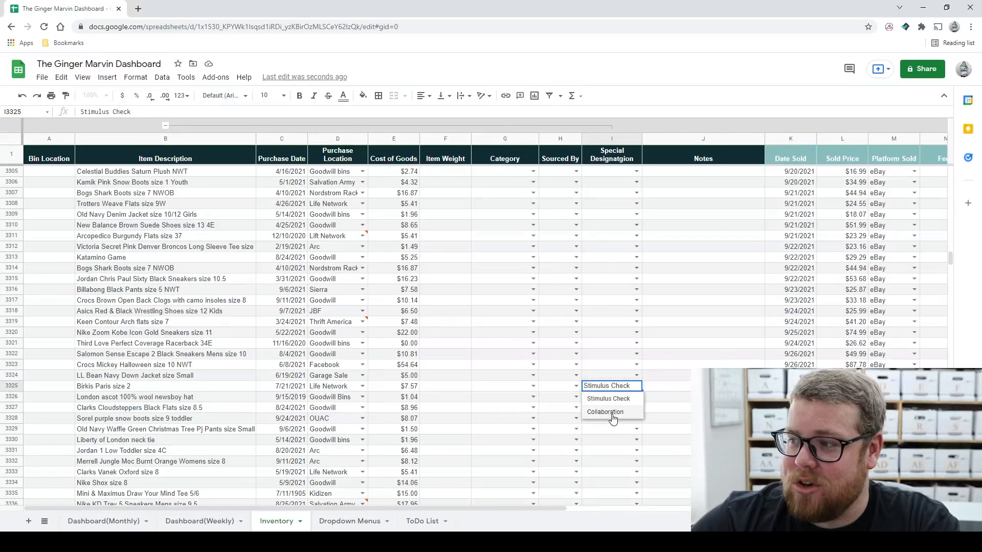
click(617, 412)
click(637, 387)
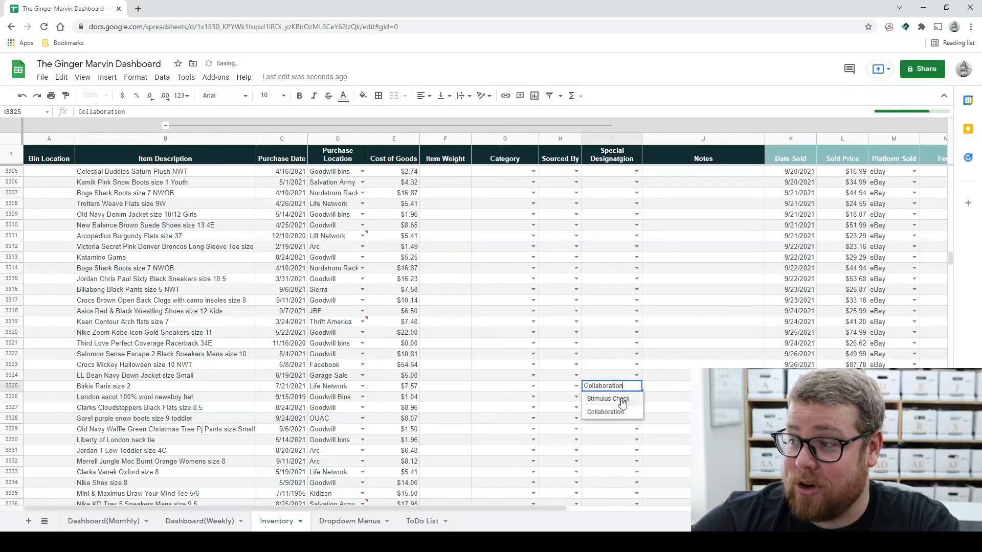
key(Tab)
double_click(619, 389)
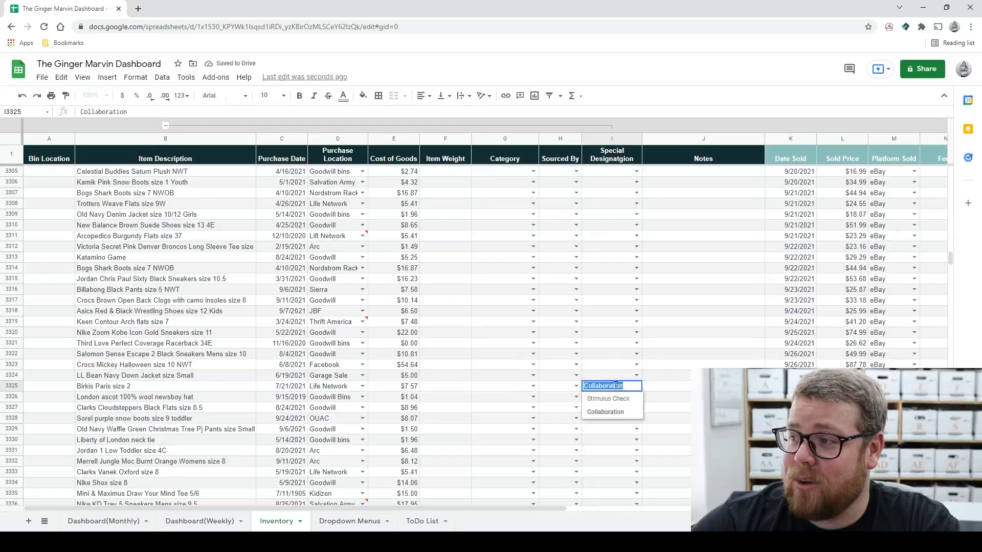
key(BackSpace)
Step: Review the Special Designation and Platform Sold lists on the Dropdown Menus sheet
click(351, 527)
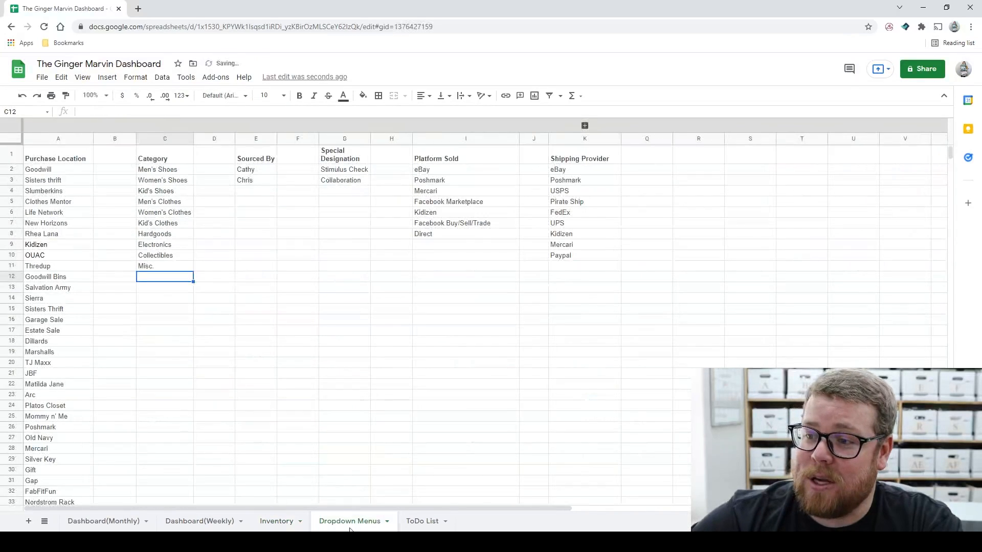
click(341, 192)
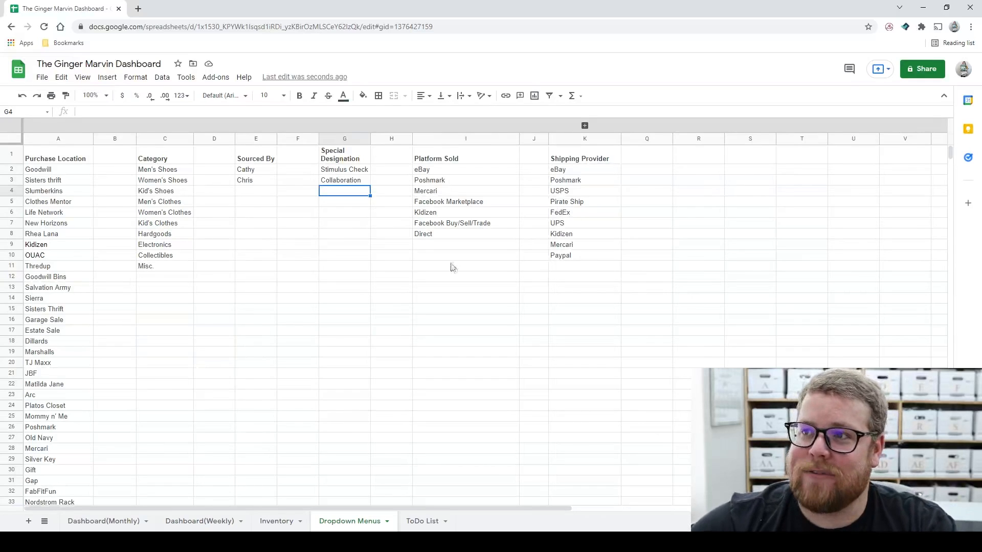
click(277, 522)
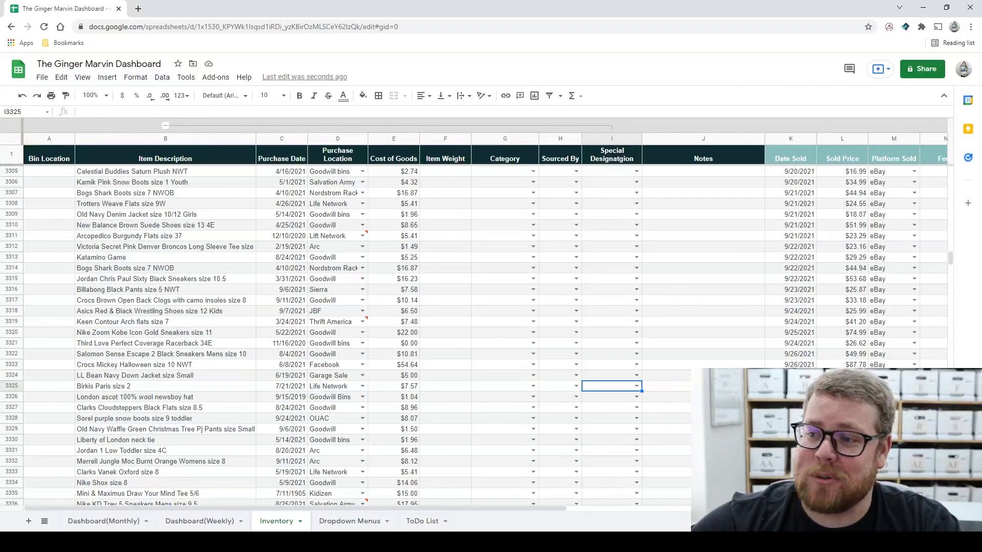
click(350, 522)
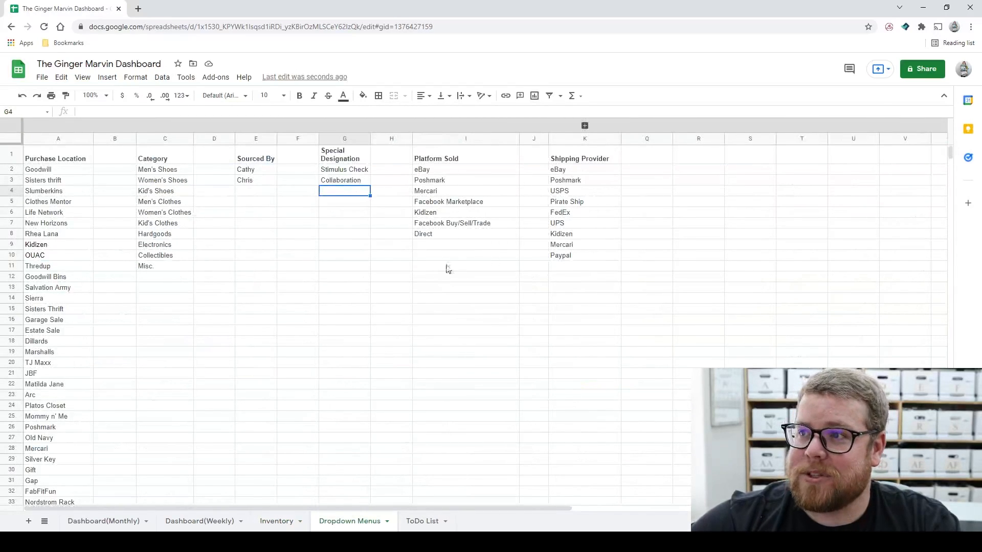
click(444, 170)
click(436, 248)
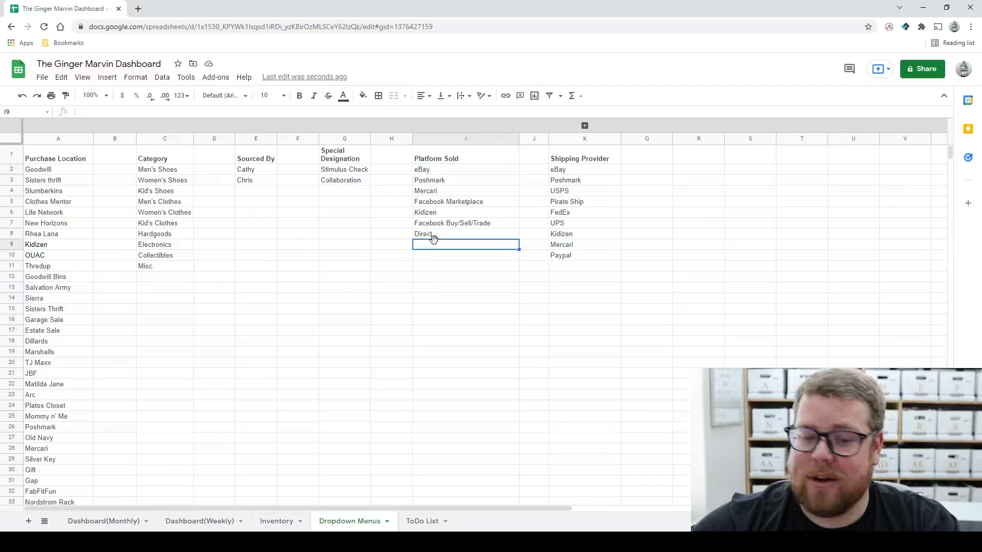
shift+click(443, 182)
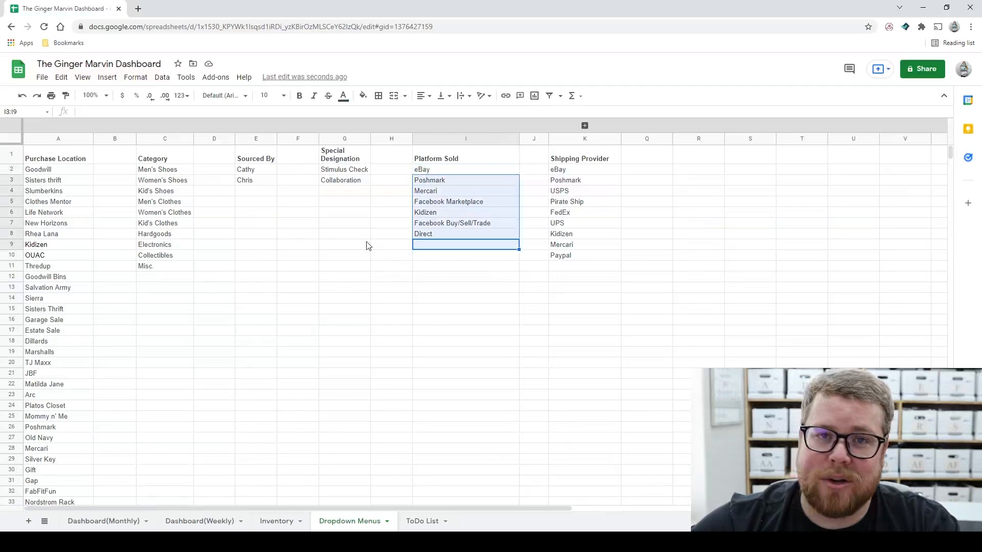
click(467, 266)
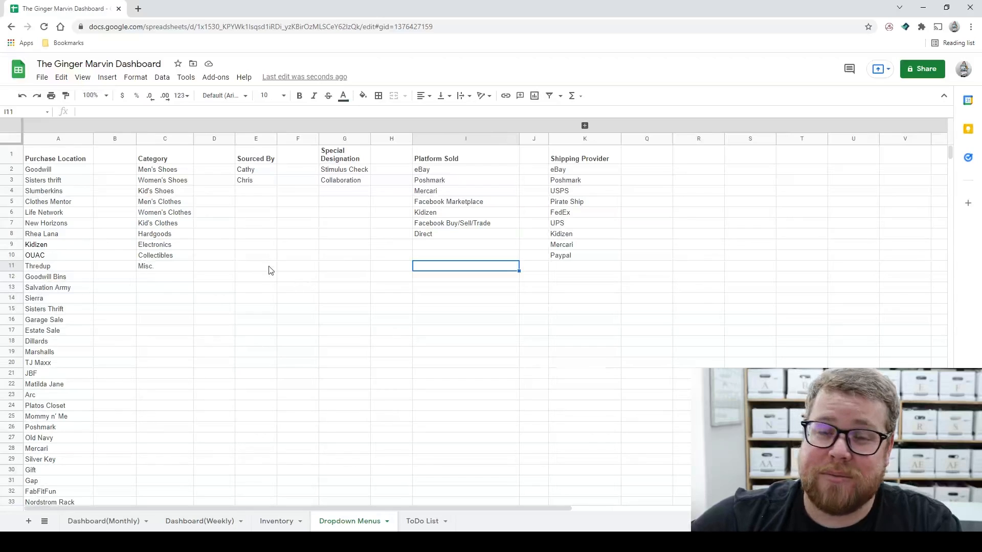
Step: Check the weekly dashboard and inspect the Platform Sold choices offered for the Thrift America item on the Inventory sheet
click(201, 522)
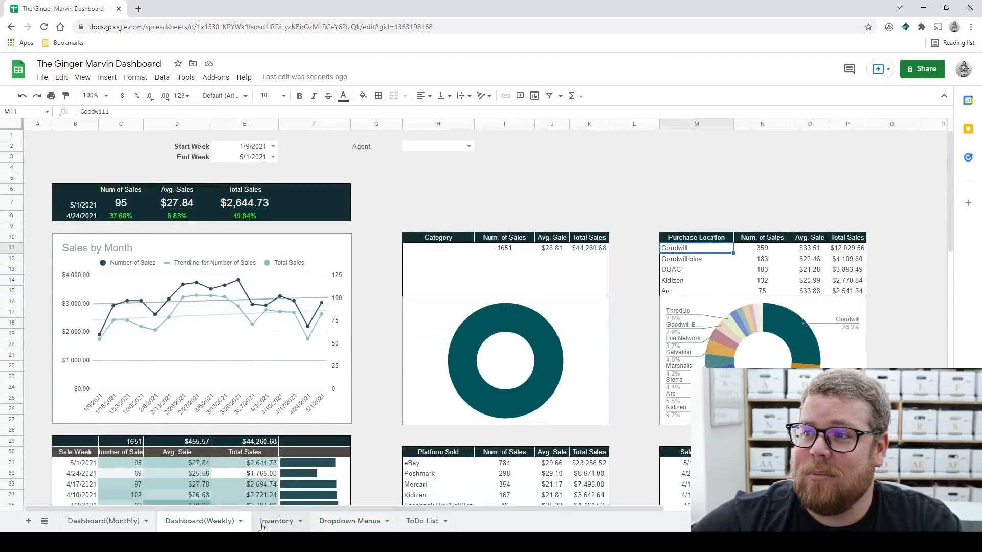
click(275, 521)
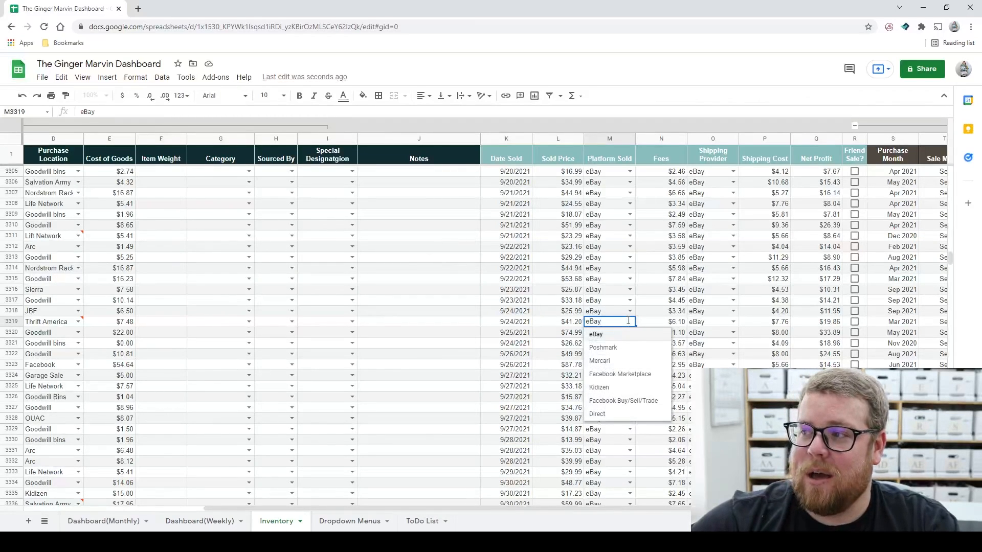
click(607, 313)
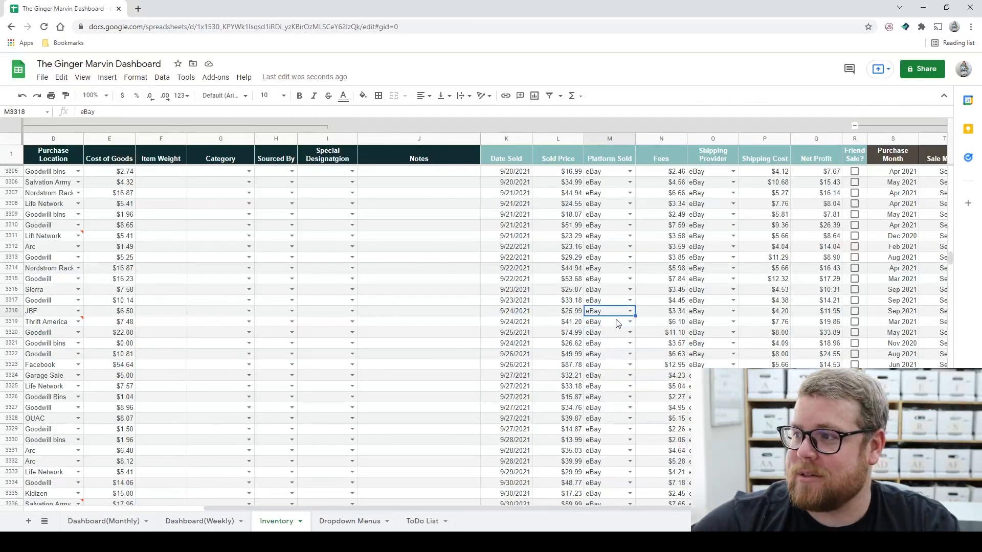
drag(355, 509, 246, 496)
Step: Add another person's first name to the Sourced By list in cell E4 of the Dropdown Menus sheet
click(368, 521)
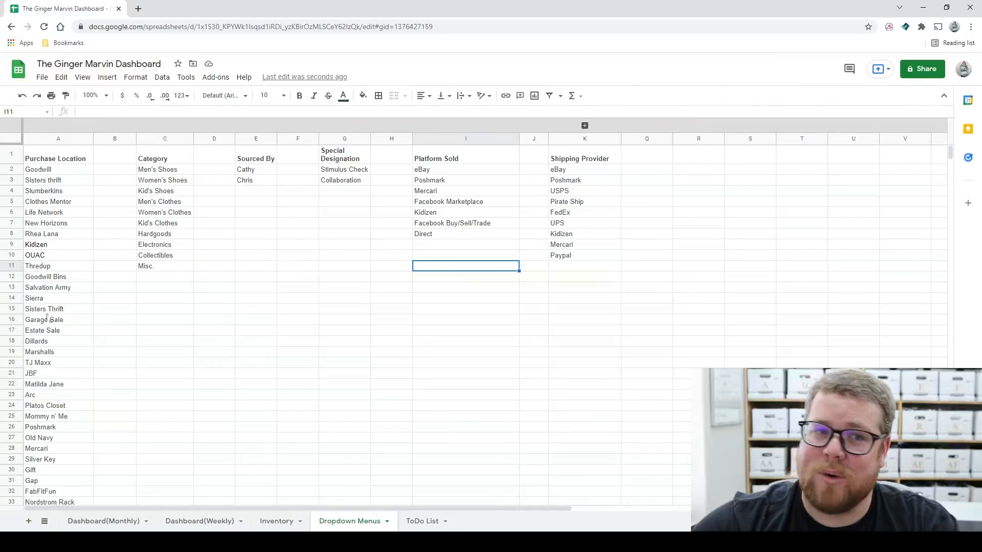
click(250, 192)
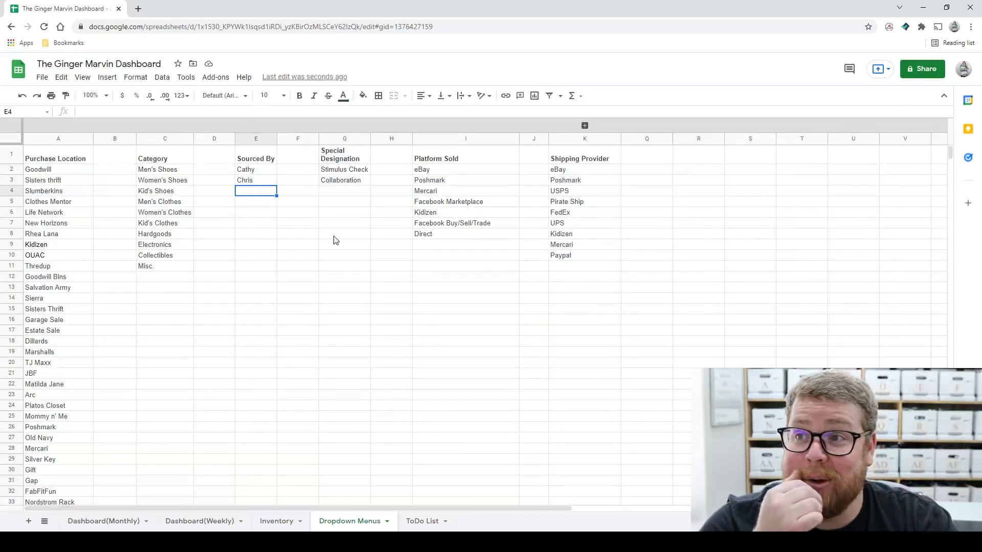
text(Bob)
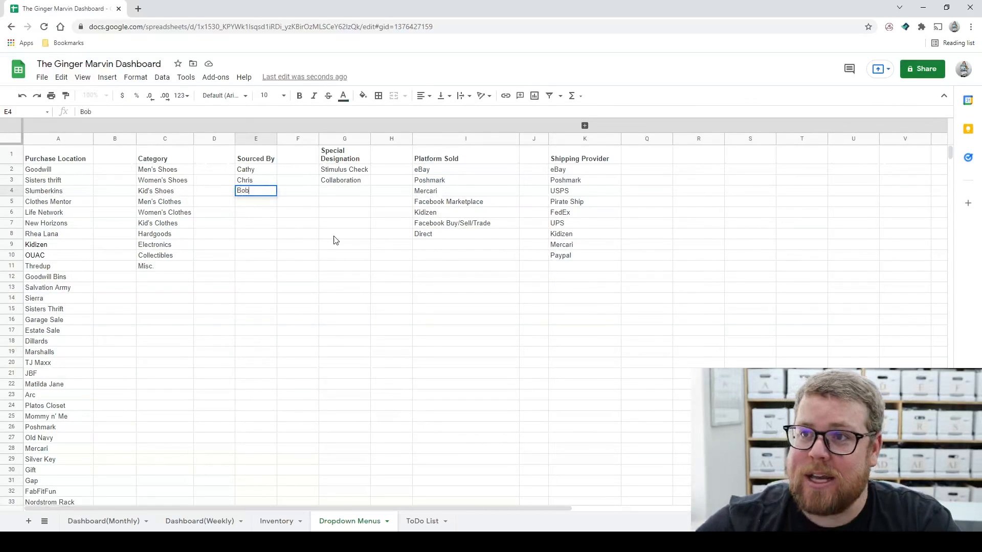
click(335, 237)
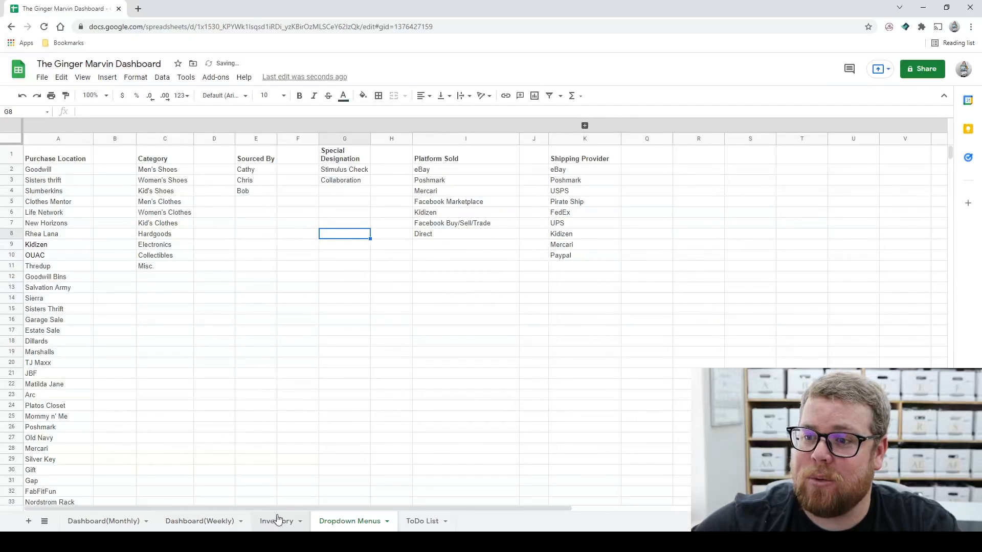
Step: Filter the weekly dashboard by the newly added agent, and clear the Agent filter again
click(204, 522)
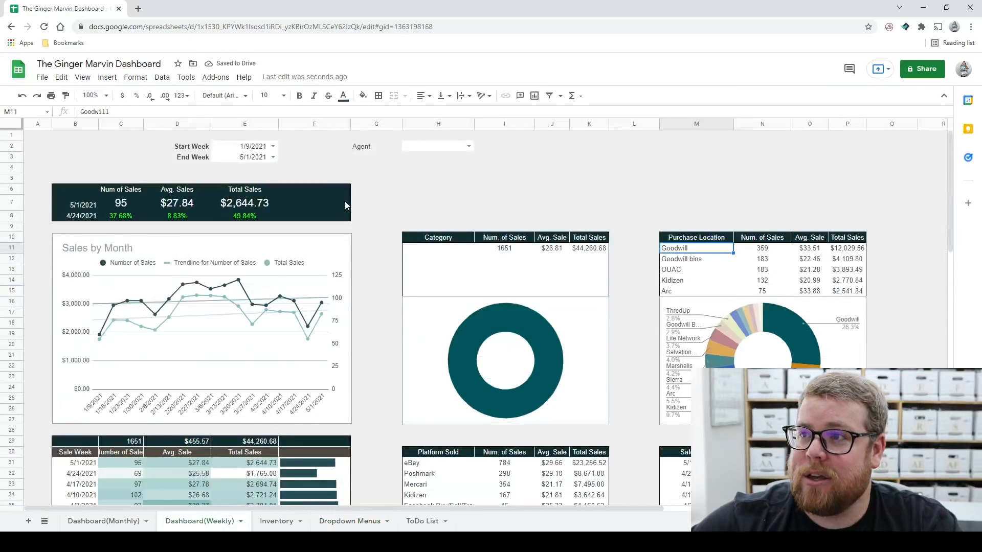
click(468, 146)
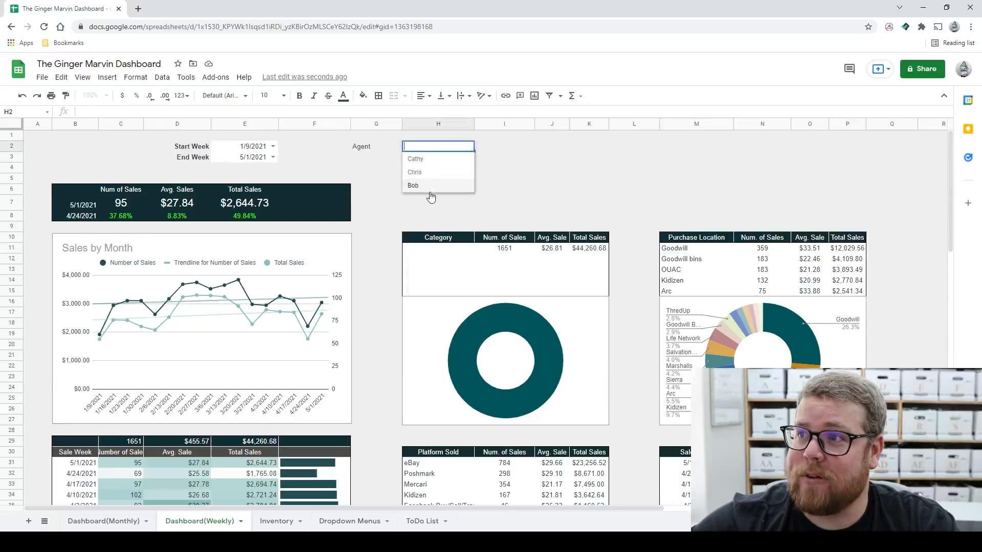
click(429, 185)
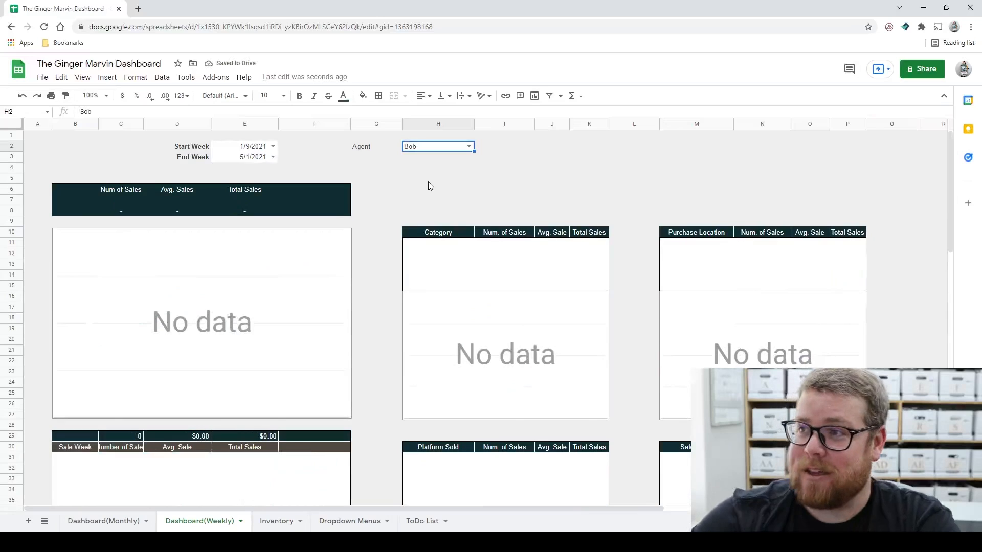
click(468, 147)
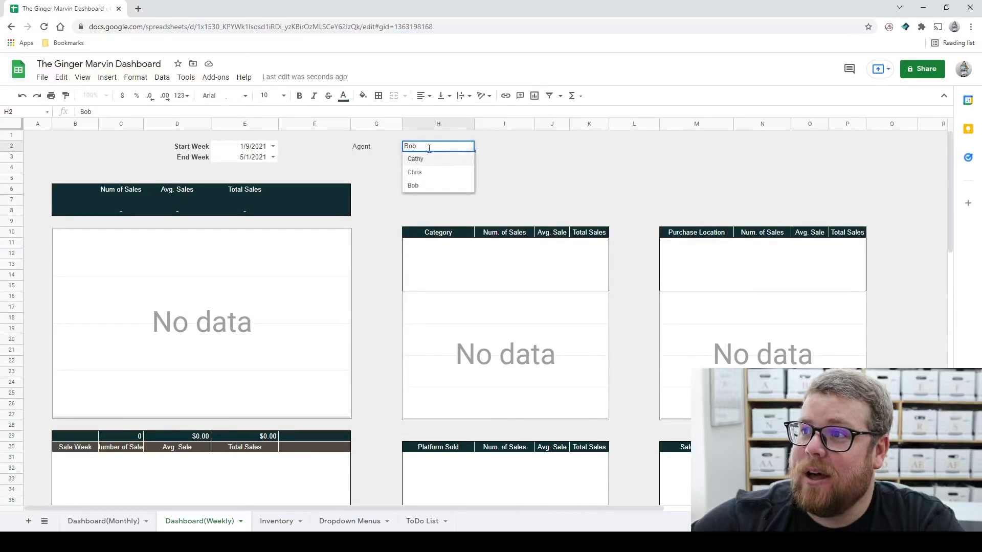
key(BackSpace)
key(BackSpace)
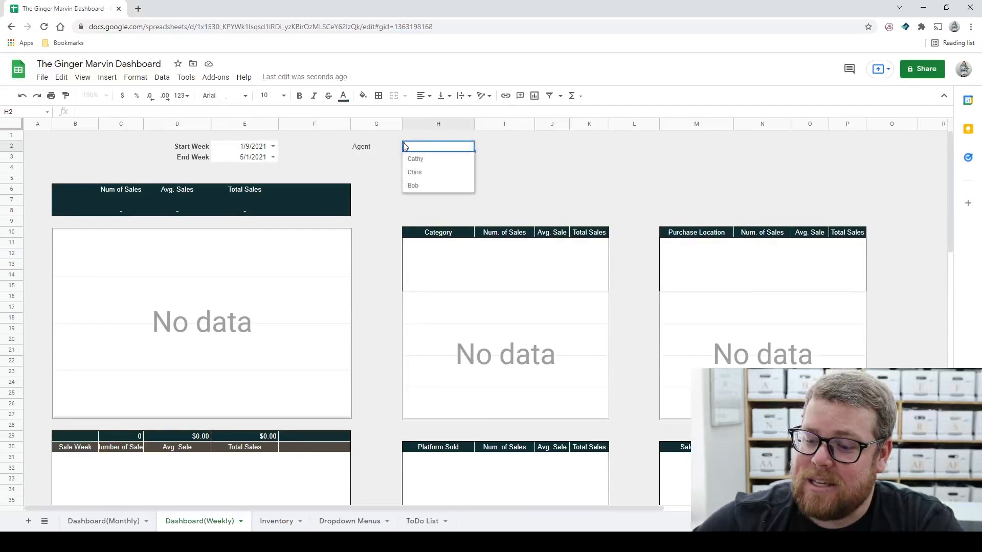
key(Return)
Step: Delete the person's first name in cell E4 of the Sourced By list on the Dropdown Menus sheet
click(276, 522)
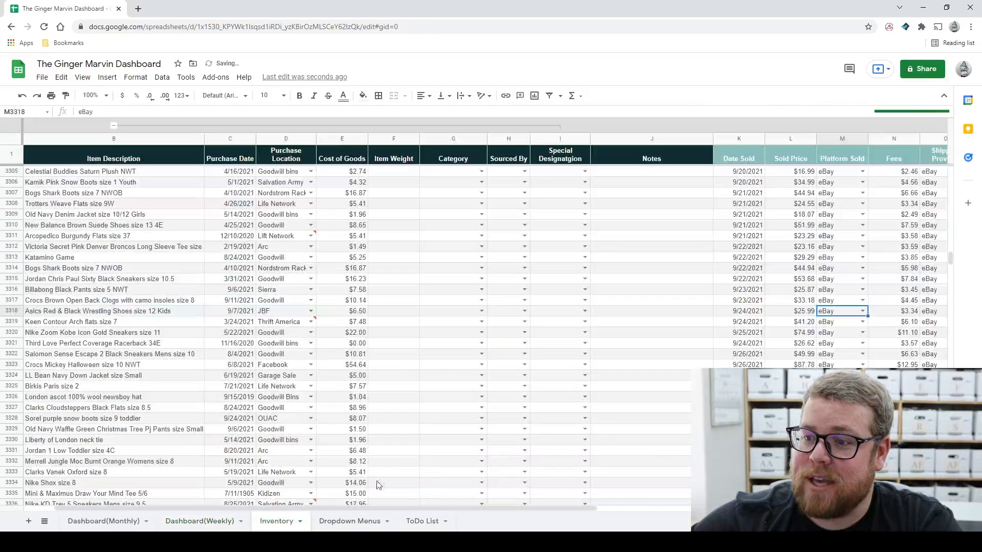
click(352, 521)
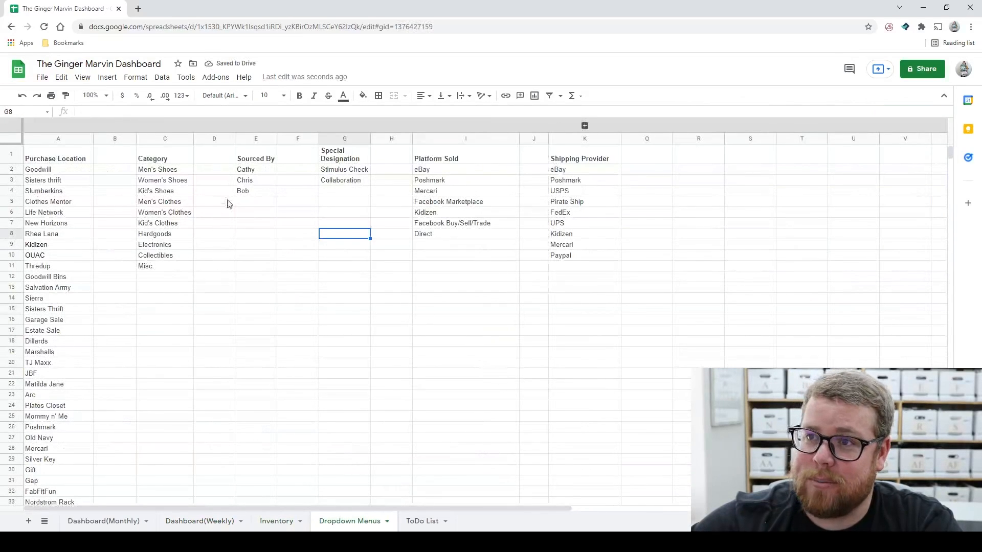
click(244, 193)
key(Delete)
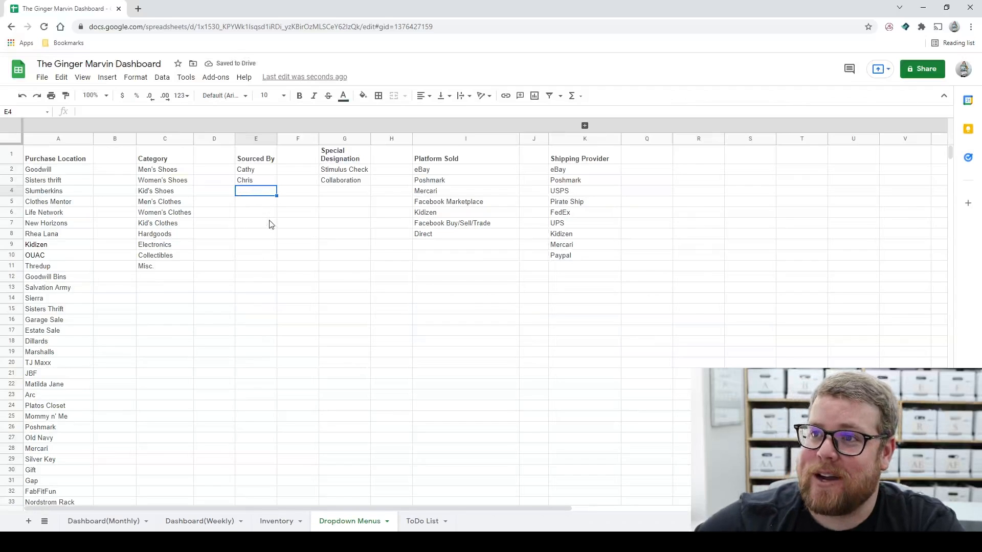
click(281, 223)
click(254, 192)
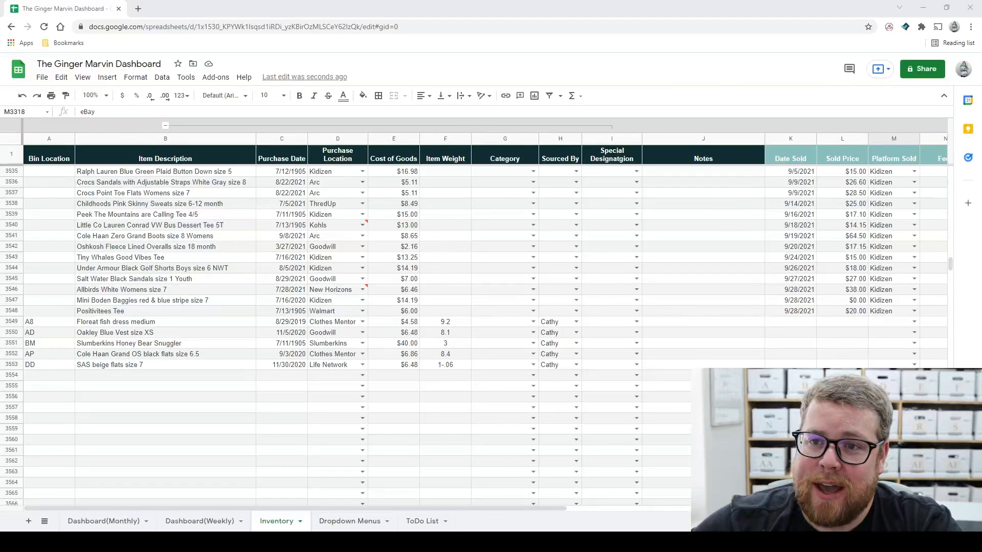
Step: Review the Floreat fish dress entry and the purchase details of Allbirds White Womens size 7 on the Inventory sheet
click(186, 322)
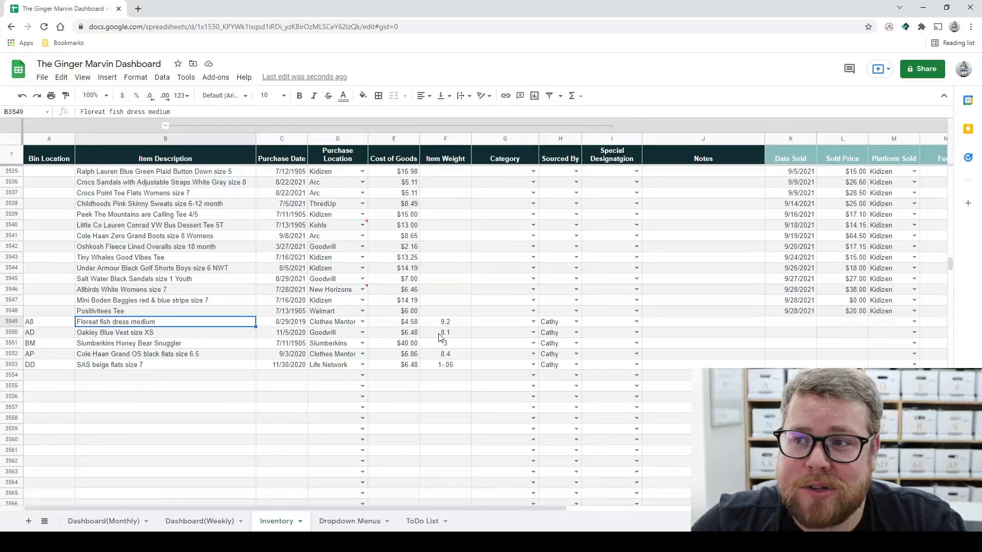
click(162, 302)
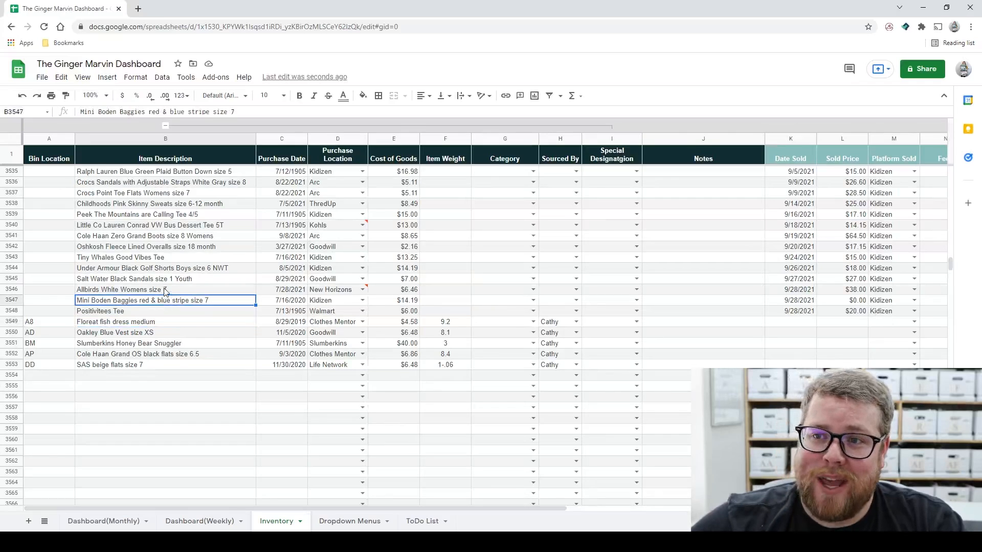
click(167, 290)
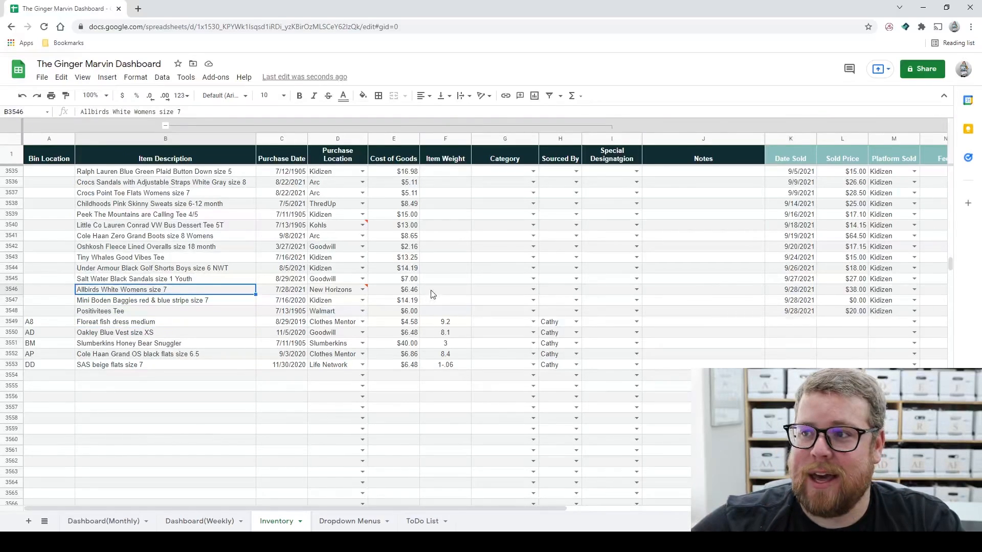
shift+click(415, 291)
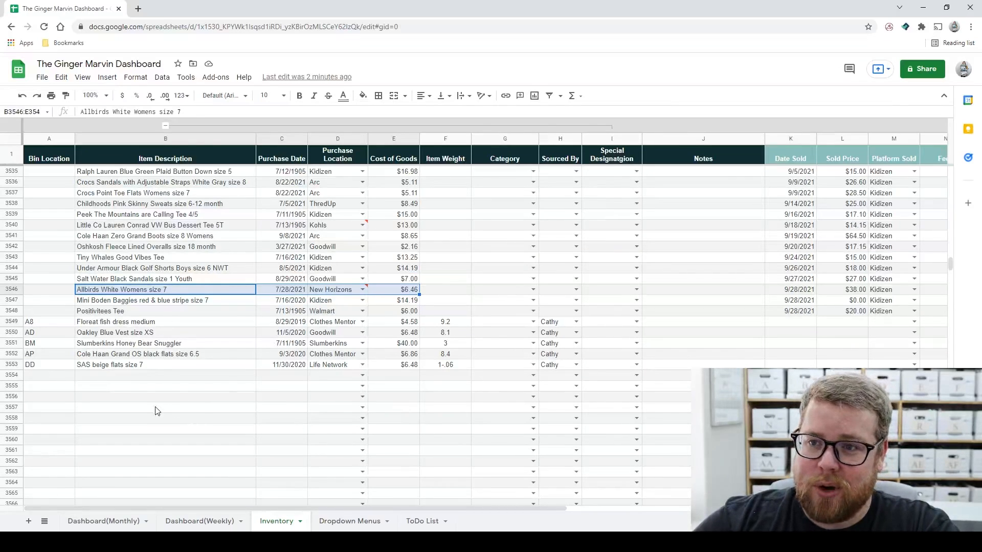
Step: Apply the saved Available Inventory filter view to the Inventory sheet and examine the listed bin locations
click(160, 376)
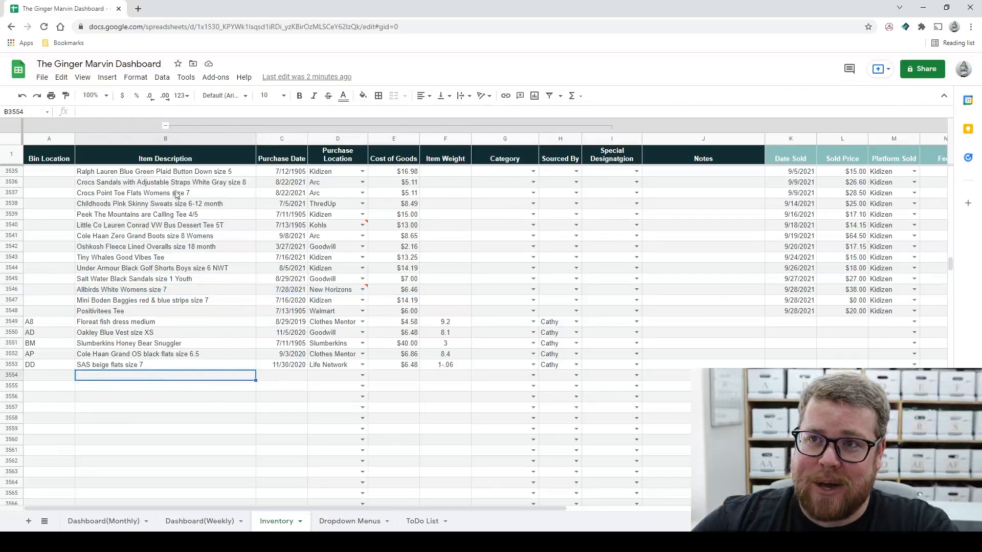
click(165, 82)
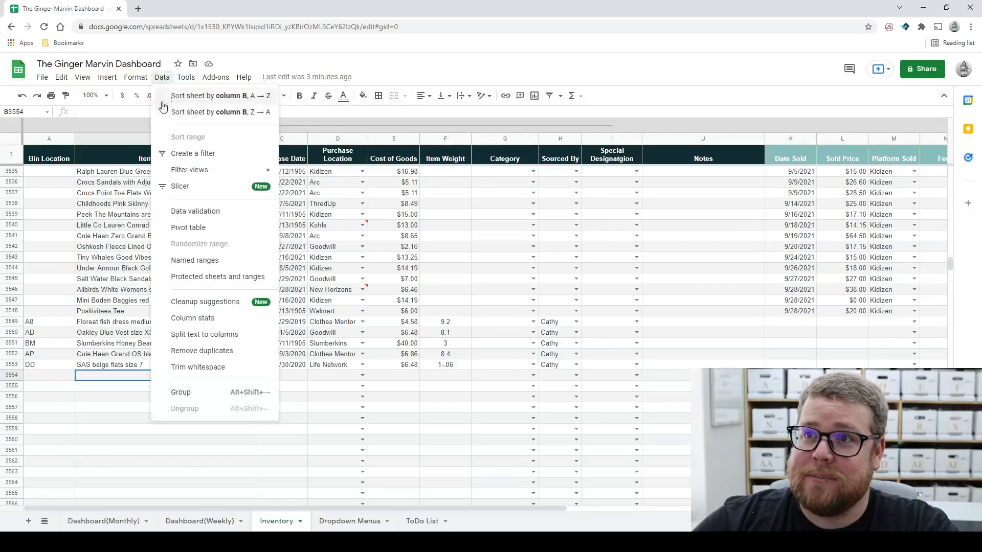
mouse_move(182, 174)
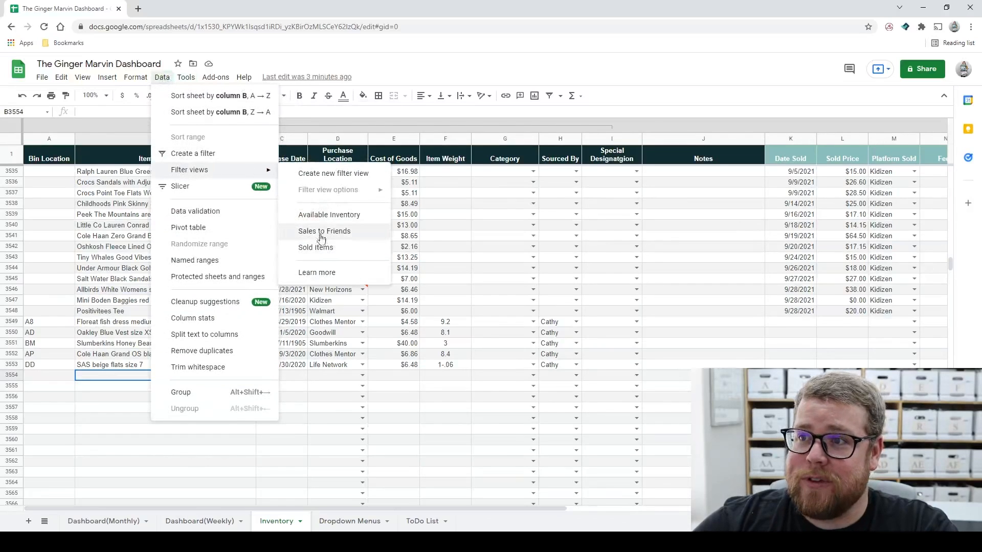
click(323, 217)
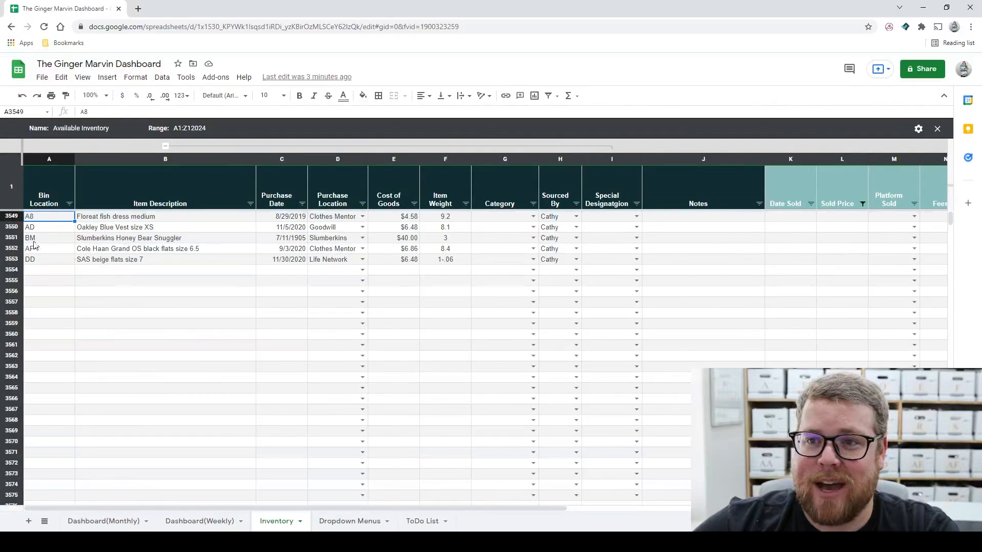
click(54, 239)
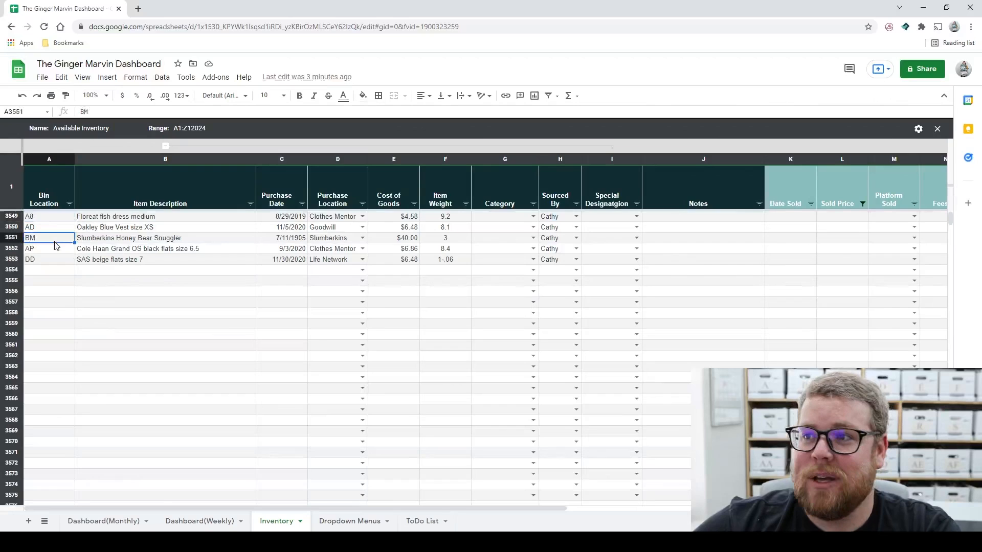
Step: Check the monthly dashboard, and review the bin location and description of SAS beige flats size 7 on the Inventory sheet
click(118, 522)
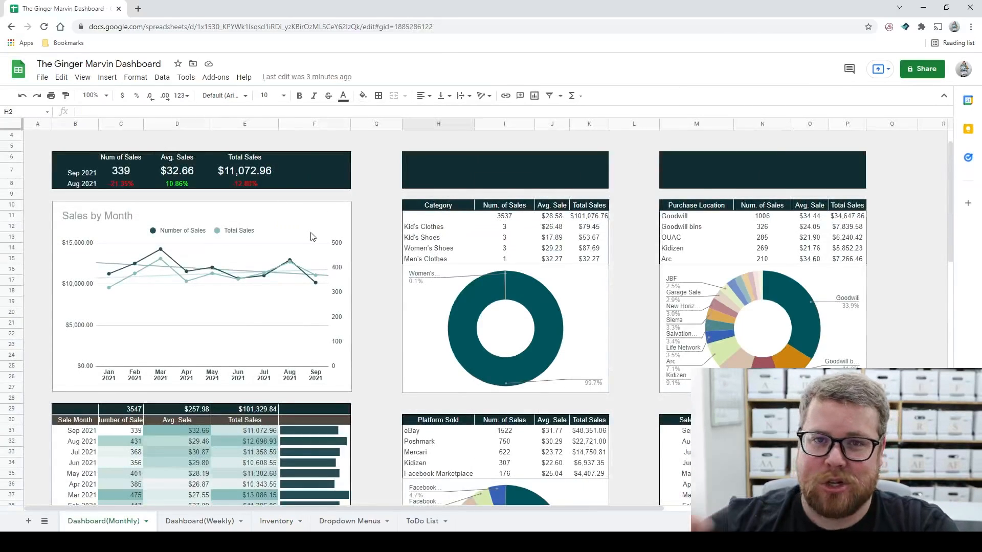
click(277, 521)
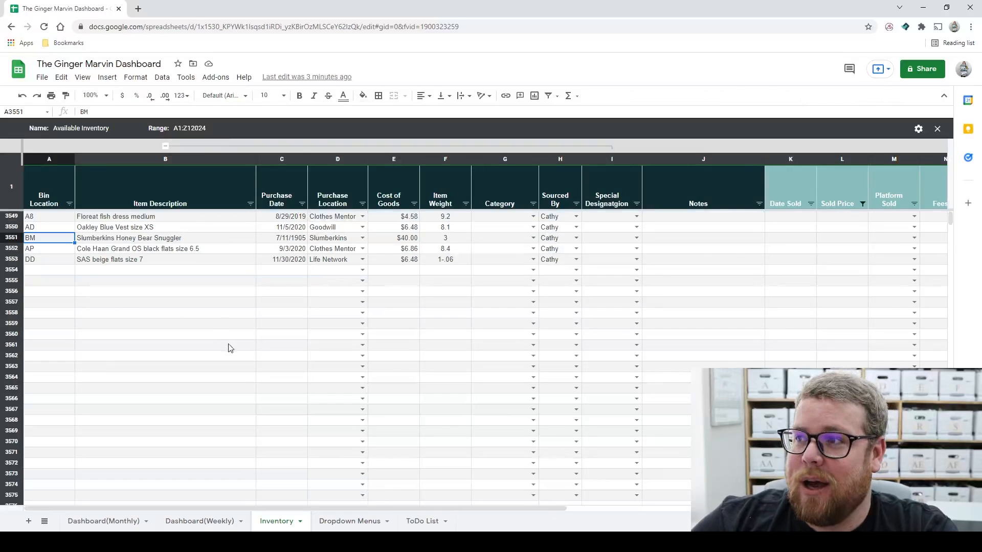
click(63, 262)
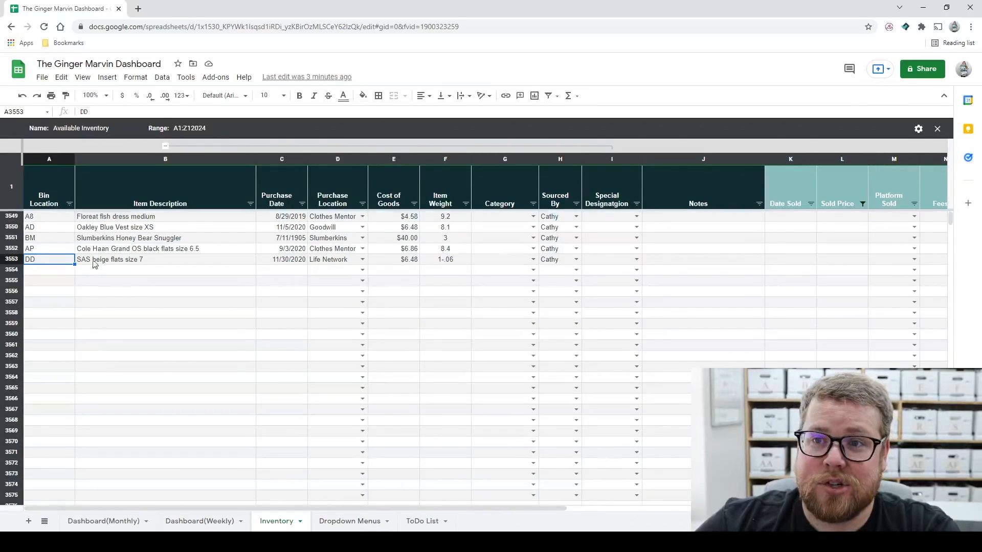
shift+click(95, 262)
click(390, 390)
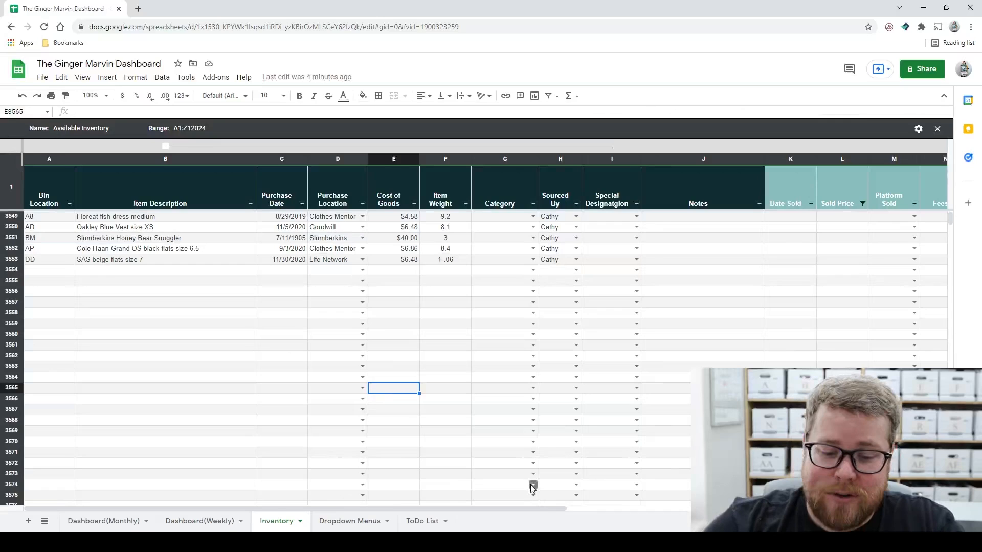
Step: Search the Inventory sheet for SAS and select the bin location of the matching flats
key(ctrl+f)
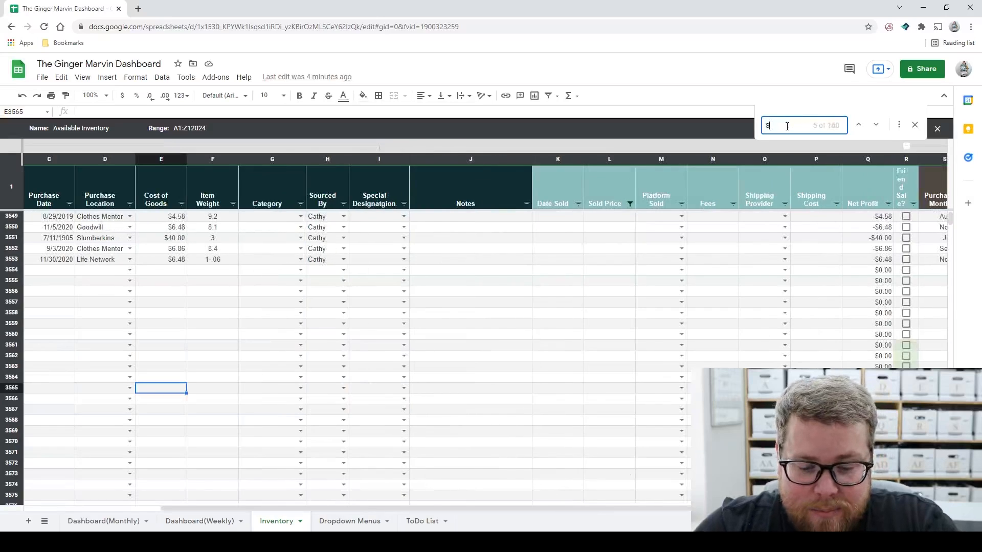
text(SAS)
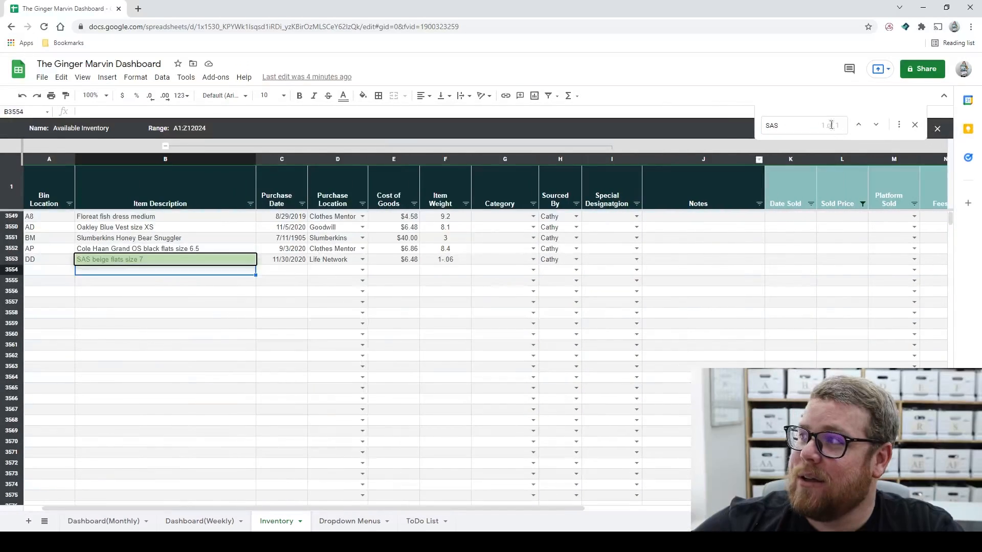
double_click(790, 127)
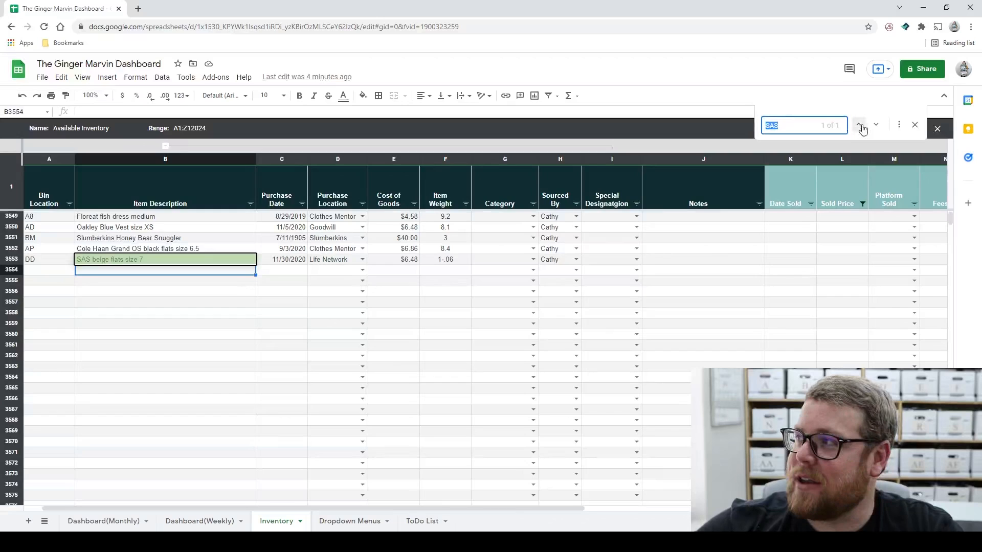
click(289, 270)
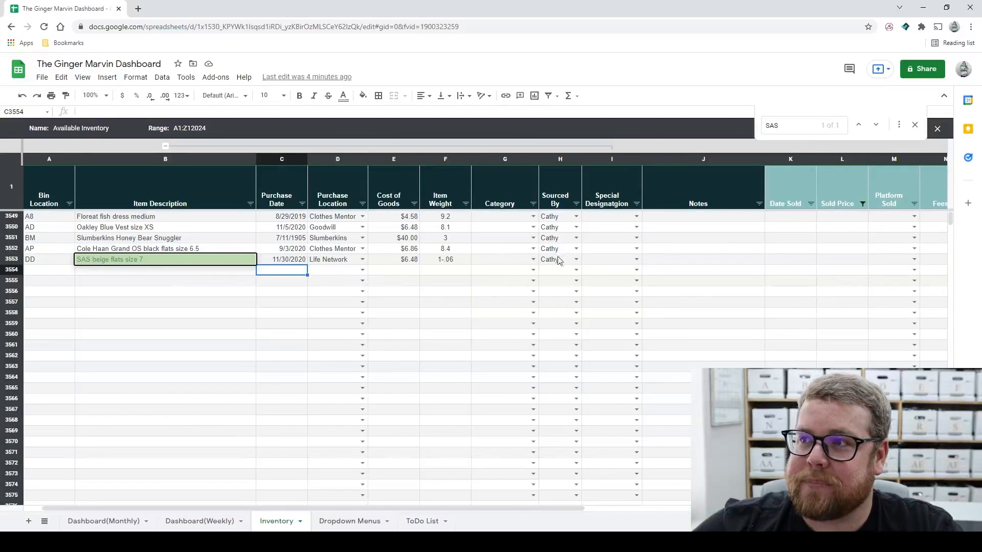
click(33, 262)
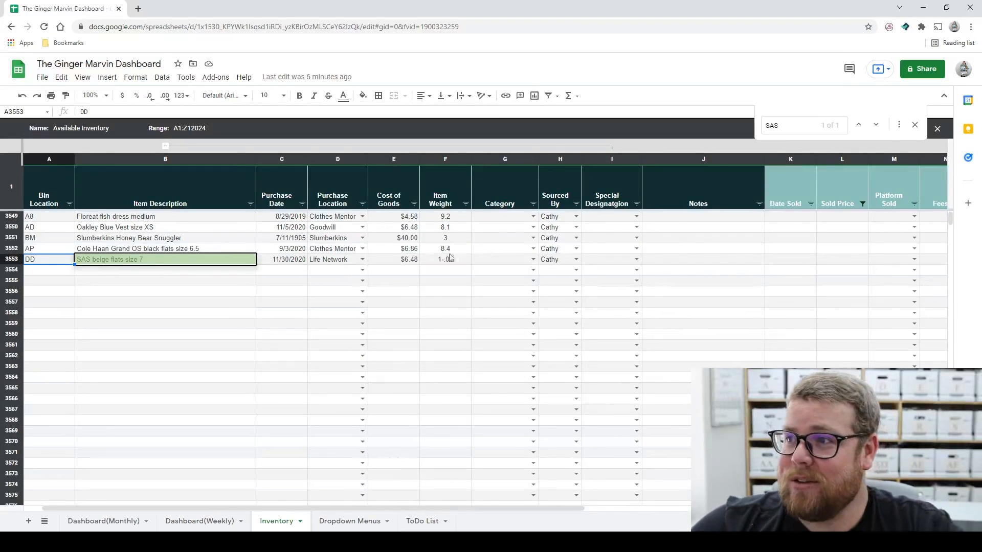
Step: Set the Category of SAS beige flats size 7 to Women's Shoes
click(533, 259)
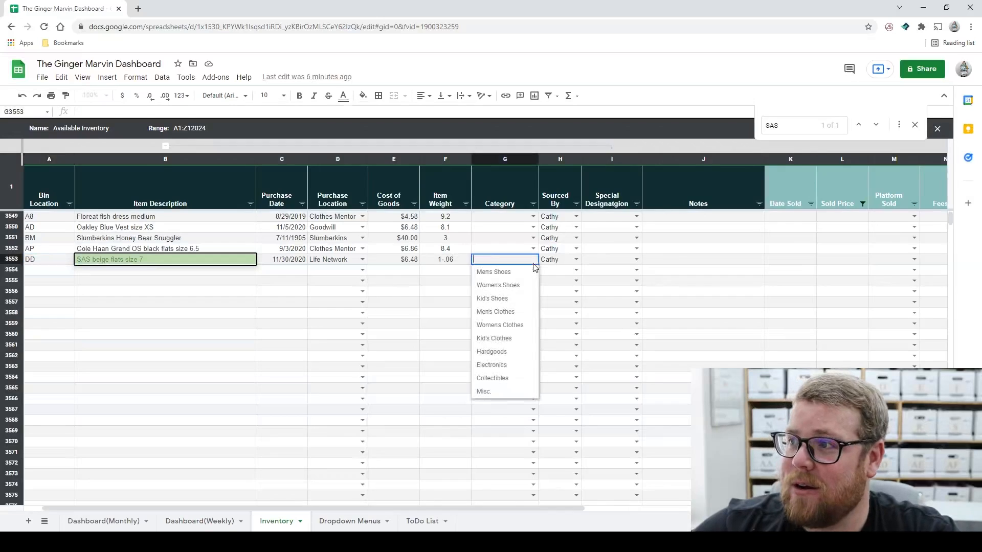
click(497, 285)
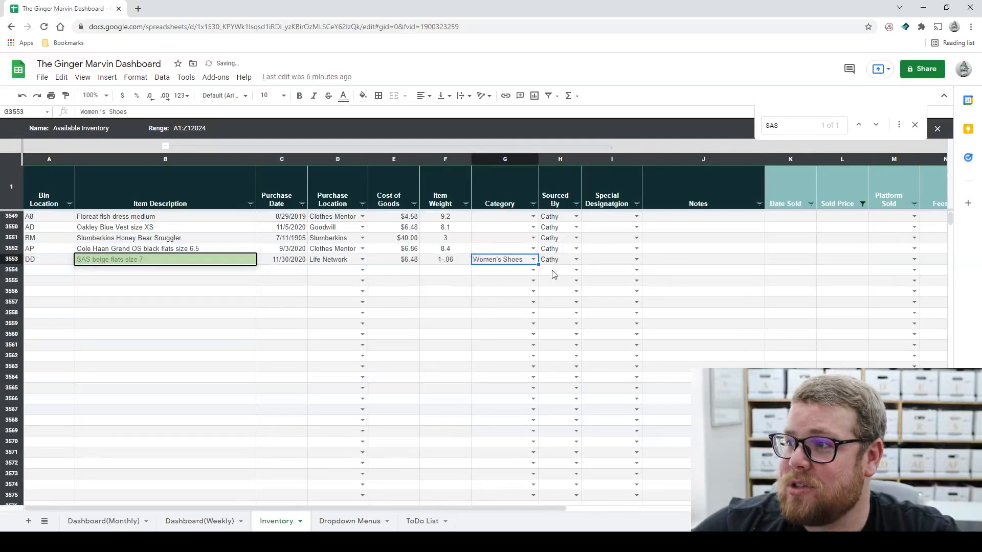
click(496, 272)
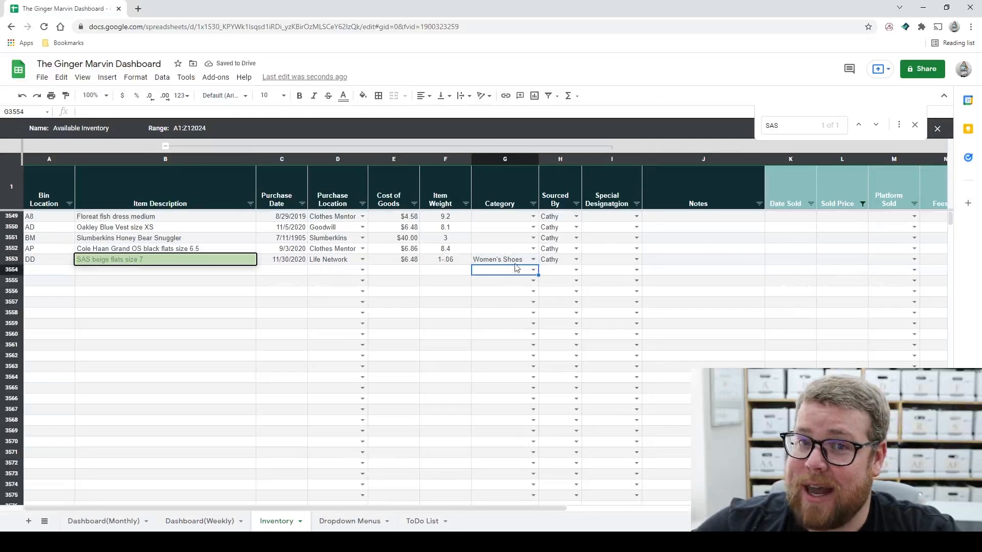
Step: Inspect the Special Designation choices for SAS beige flats size 7 and look across the neighbouring Inventory columns
click(637, 259)
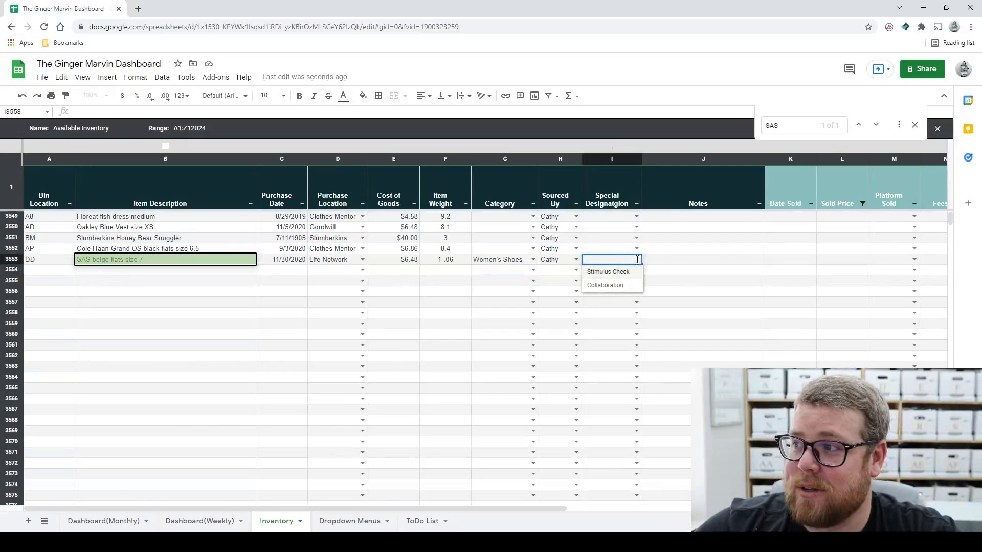
click(668, 263)
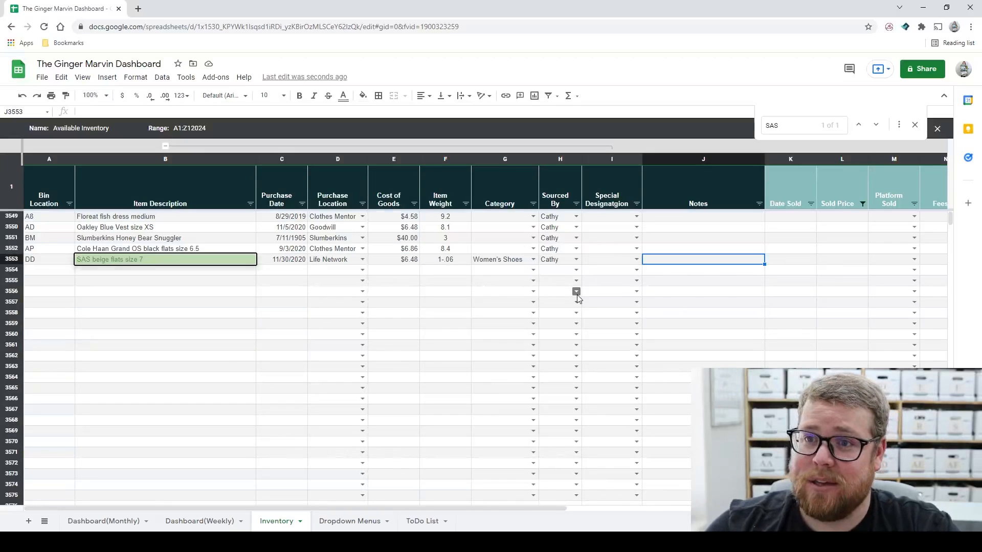
drag(363, 506, 400, 514)
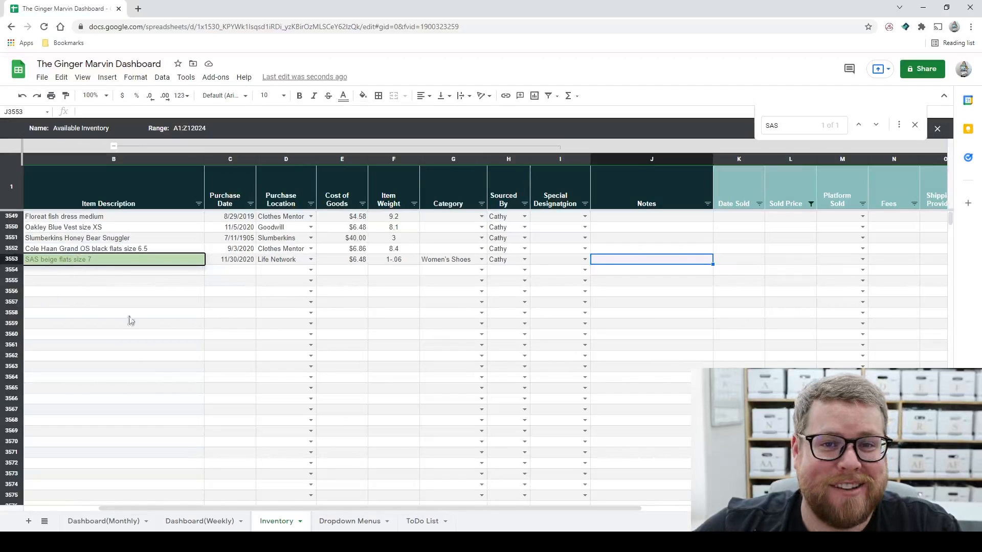
drag(196, 507, 154, 478)
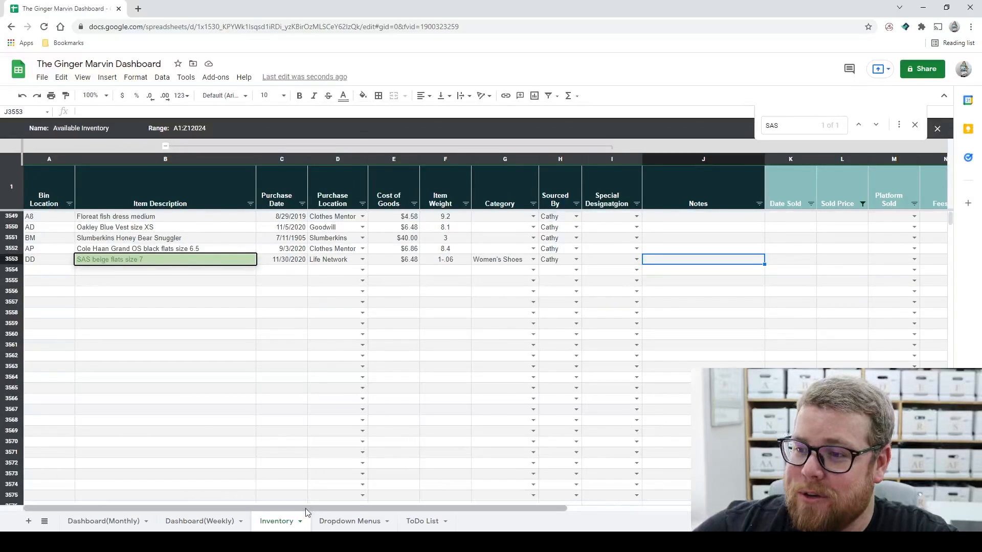
drag(308, 510, 324, 511)
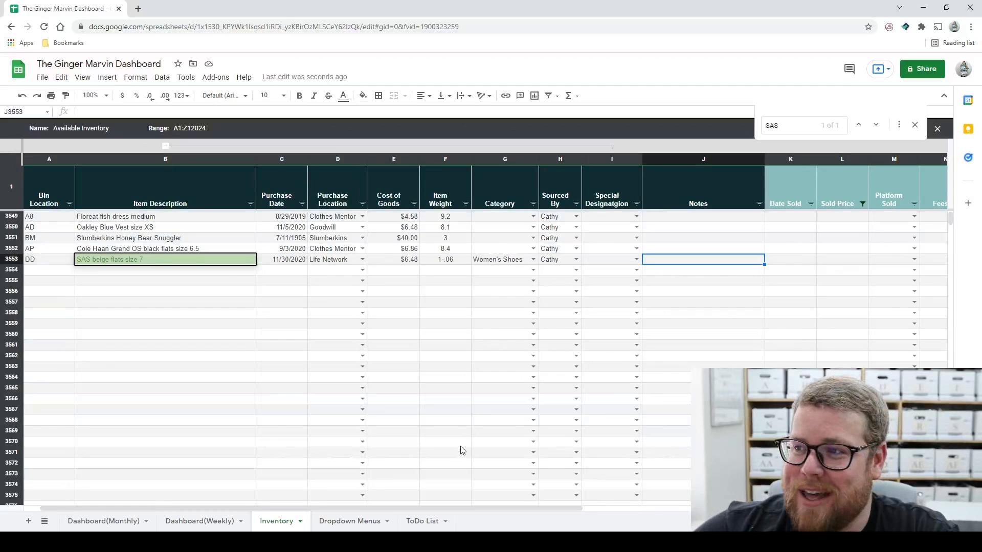
Step: Set the Date Sold of SAS beige flats size 7 on the Inventory sheet to 11/5/2021
drag(407, 507, 421, 509)
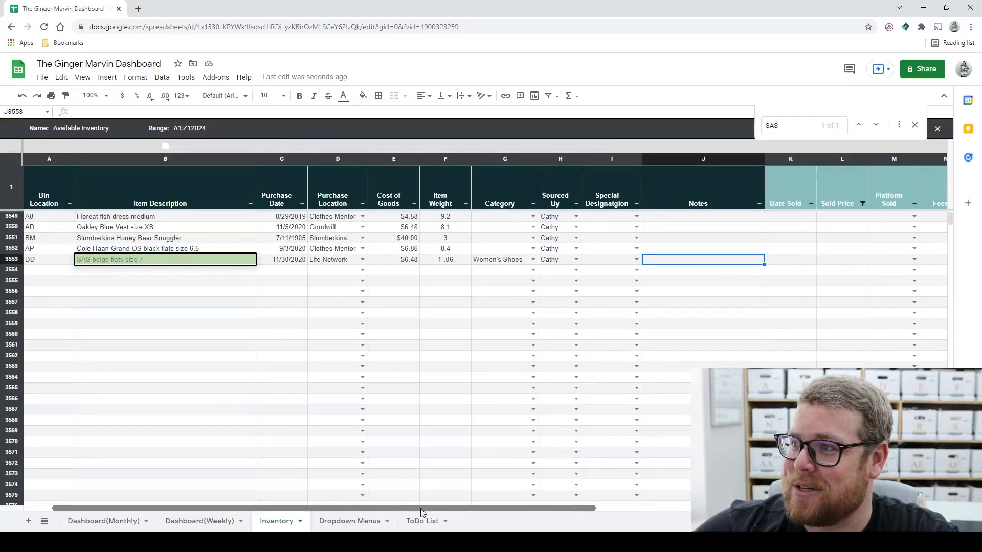
drag(495, 511, 522, 509)
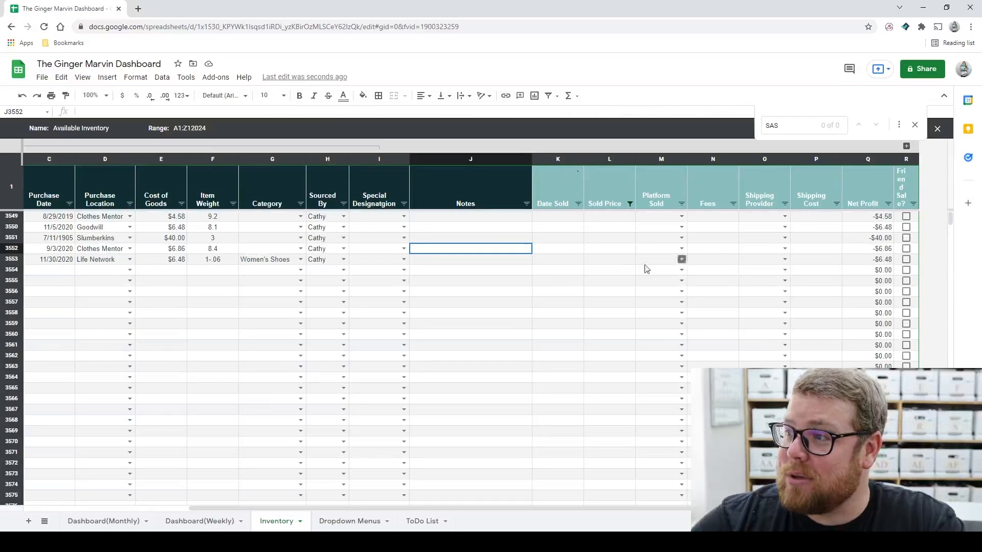
click(549, 263)
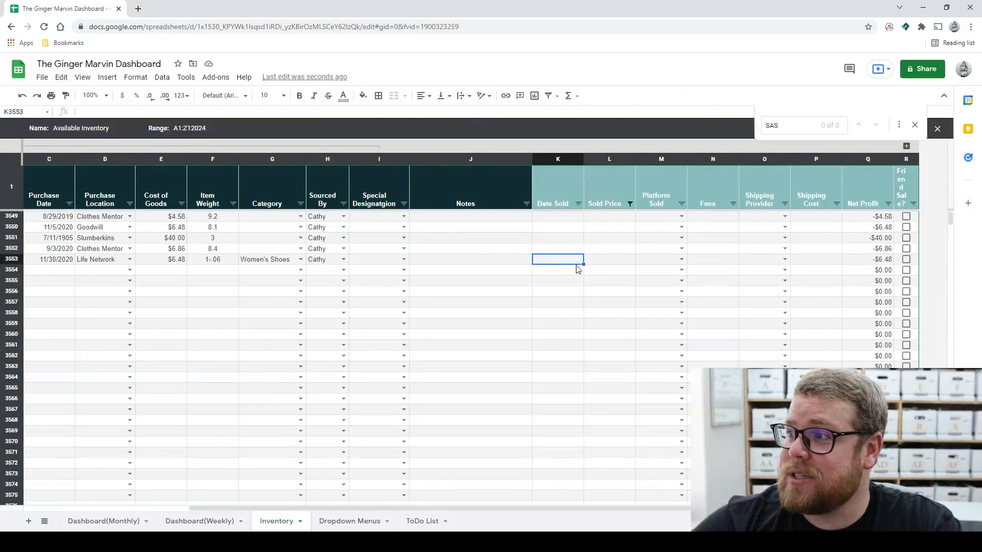
double_click(571, 261)
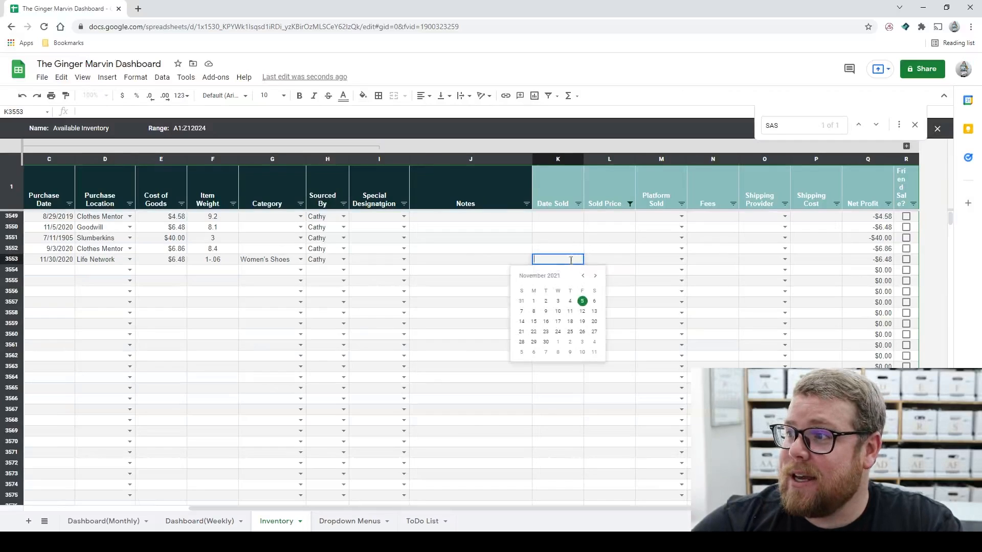
click(583, 301)
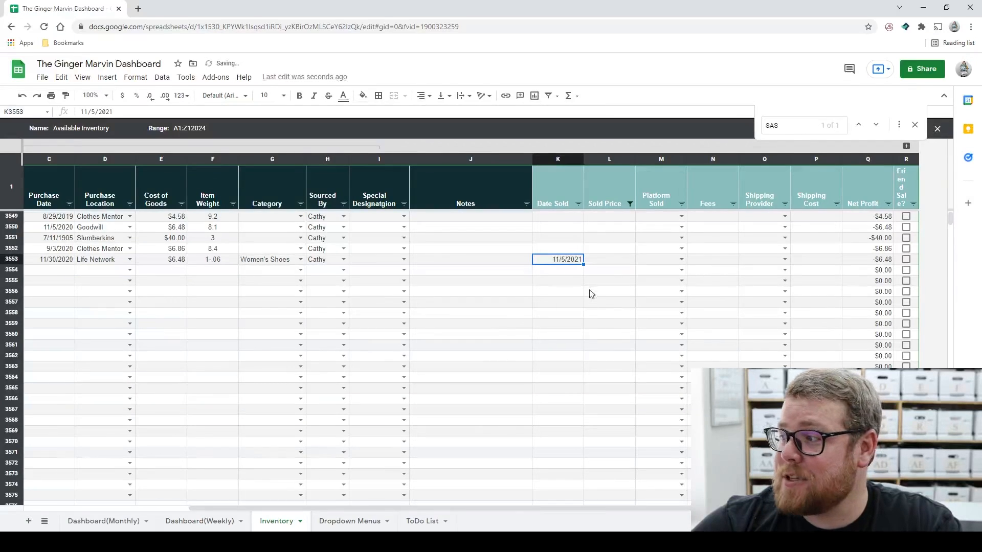
Step: Set the Sold Price of SAS beige flats size 7 to $45.99 and the Platform Sold to eBay
double_click(610, 263)
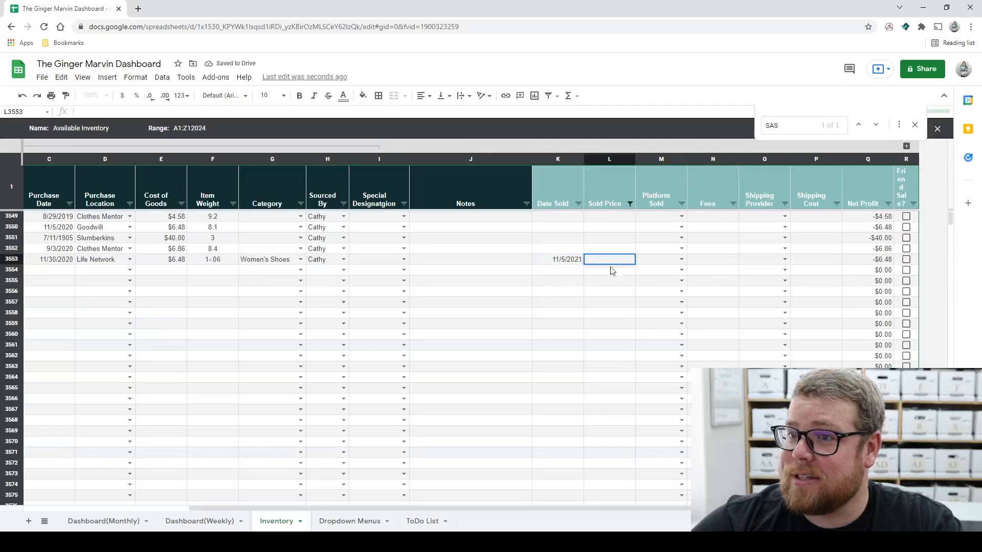
text(45.)
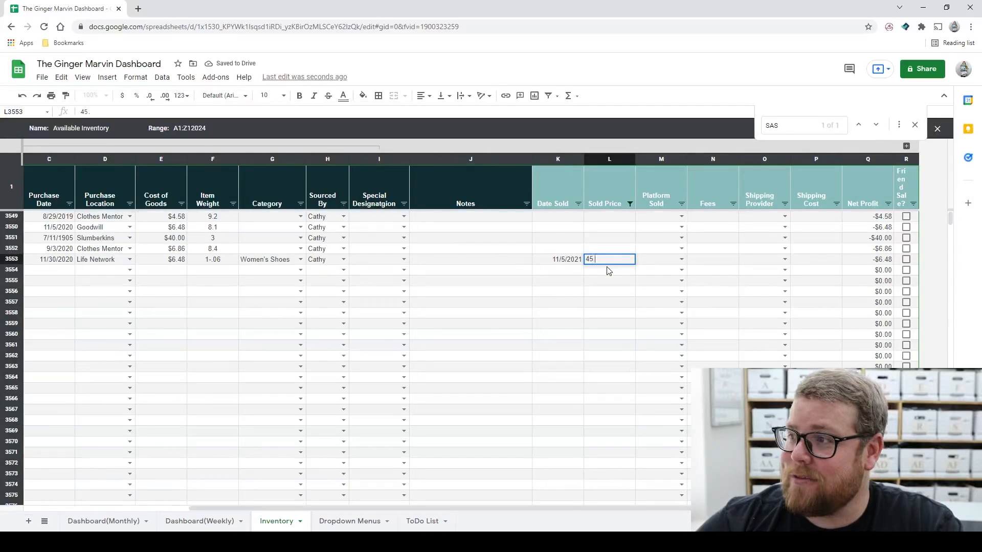
text(99)
click(682, 259)
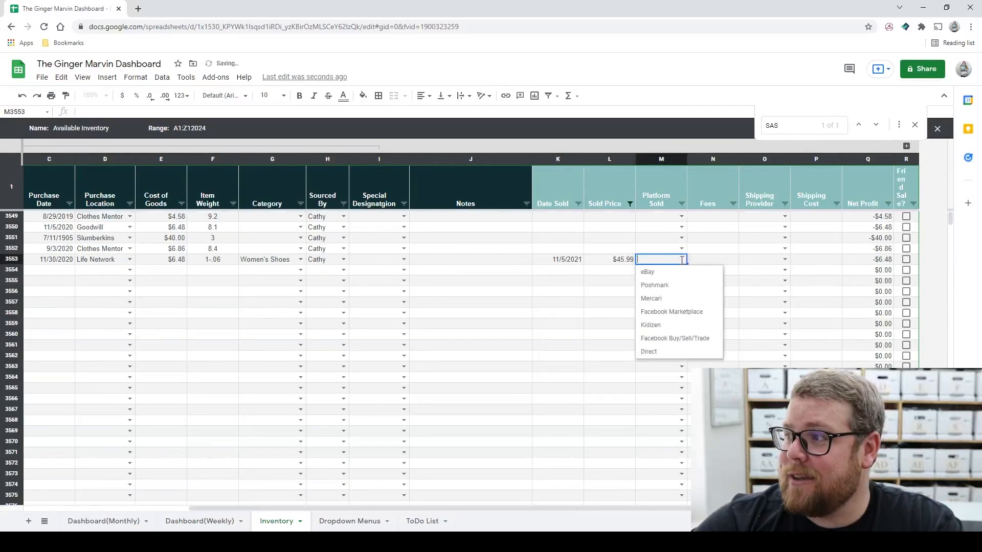
click(653, 273)
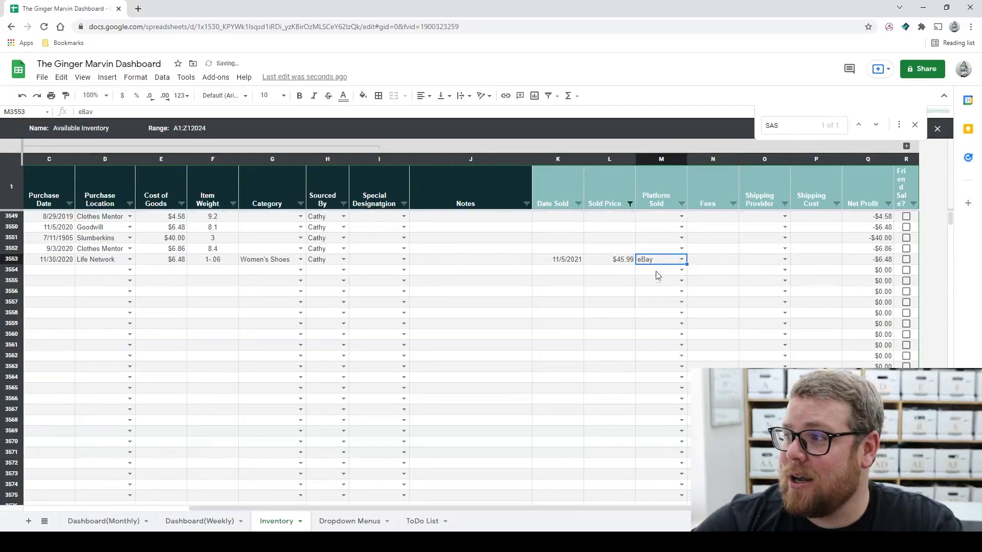
Step: Set the Shipping Provider of SAS beige flats size 7 to eBay and the Shipping Cost to $9.99
click(730, 262)
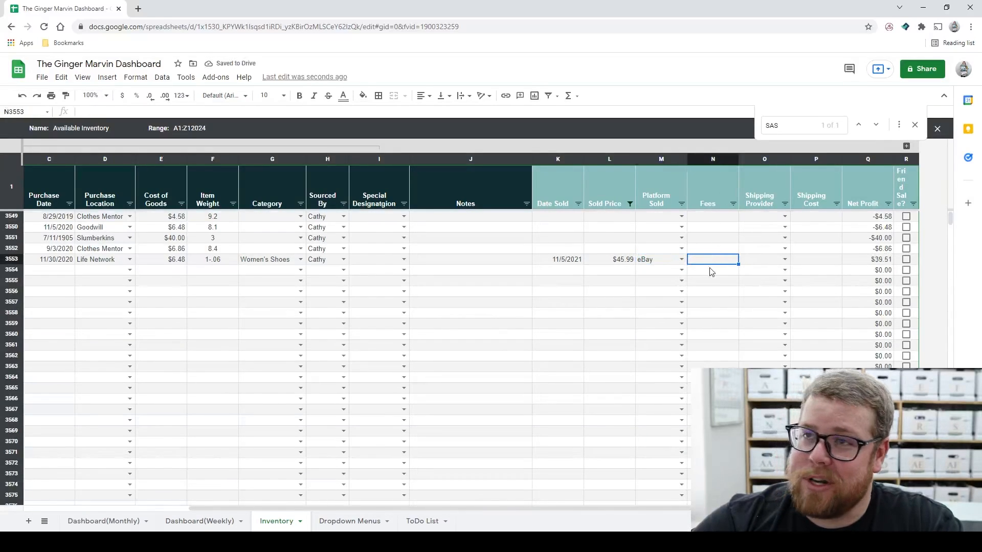
click(784, 259)
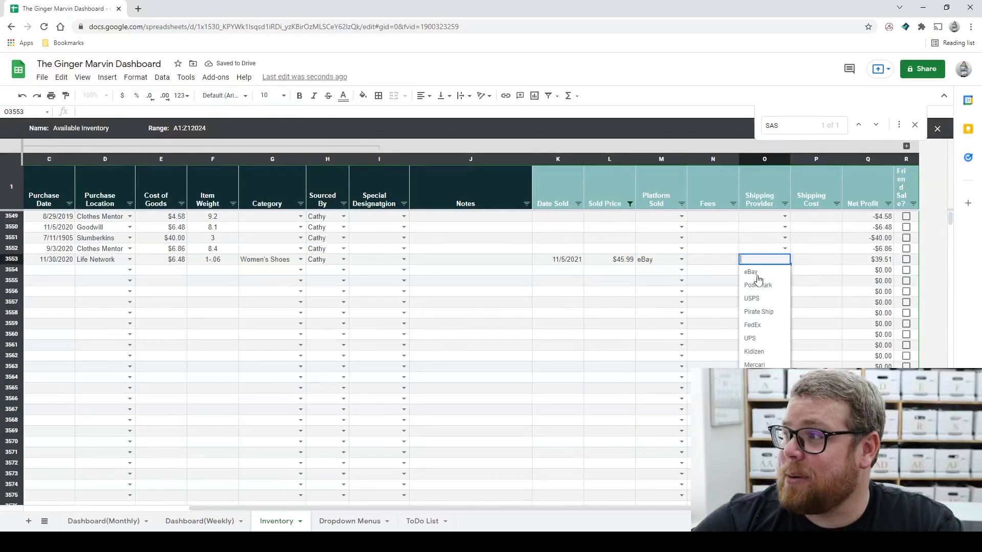
click(754, 273)
click(823, 264)
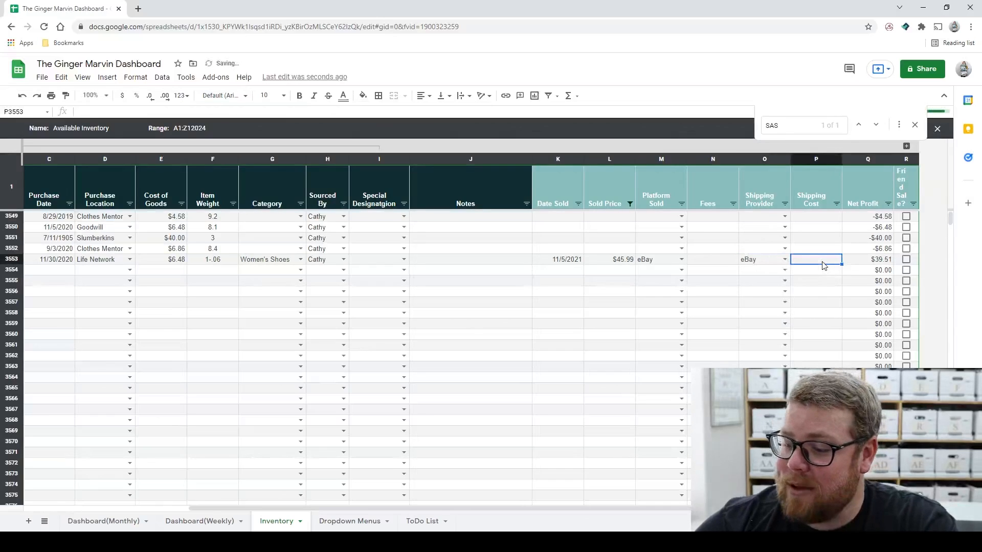
text(9.)
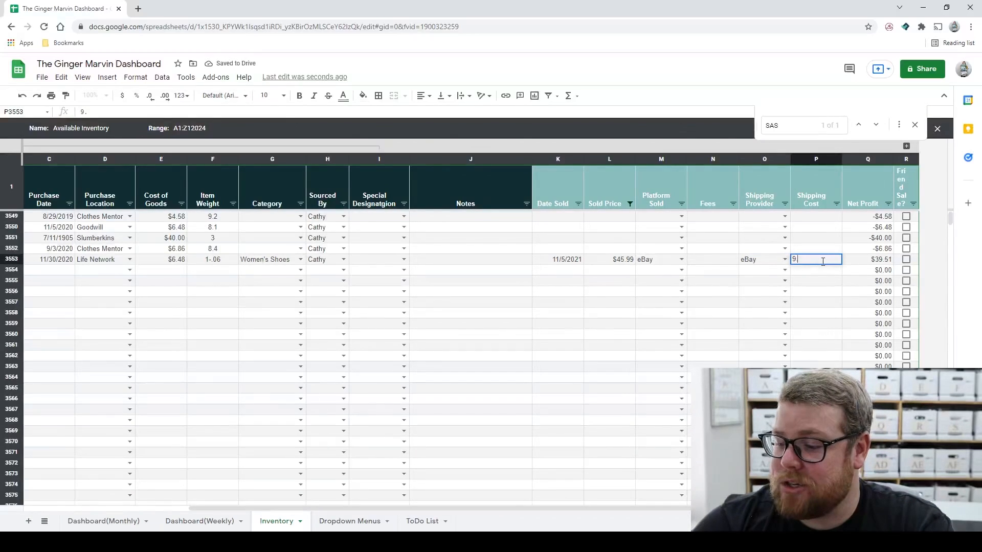
text(399)
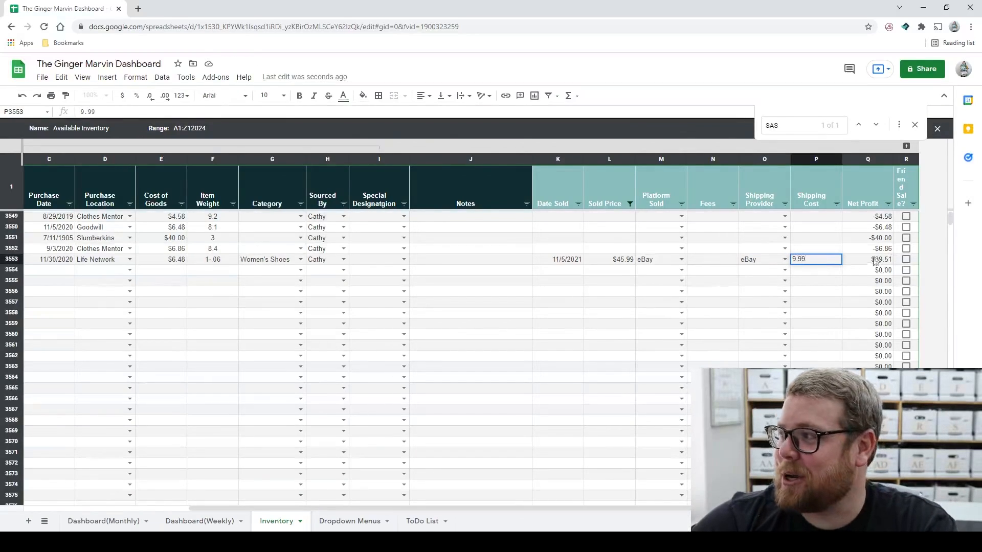
key(Return)
Step: Inspect the Net Profit formula for SAS beige flats size 7, and mark and unmark the item as a friend sale
click(876, 262)
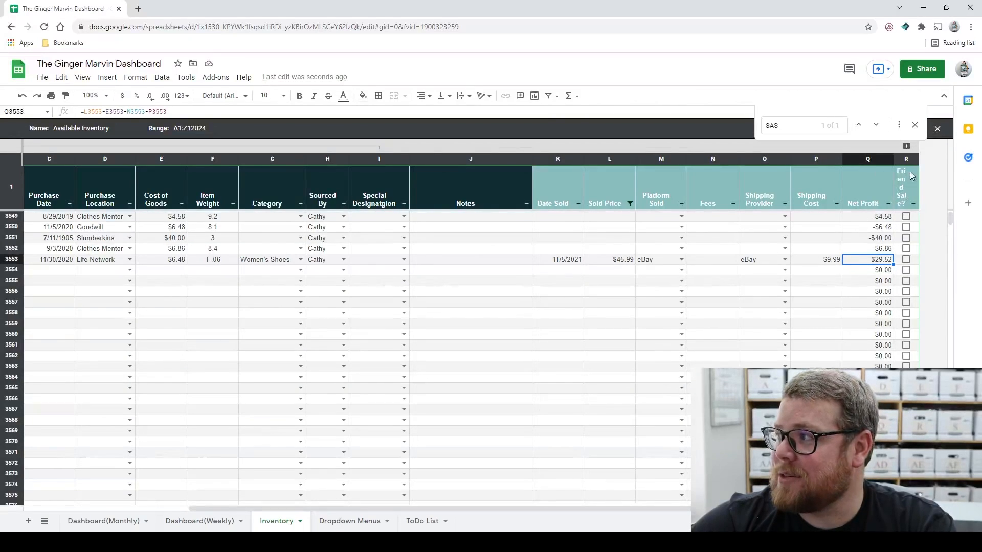
click(907, 260)
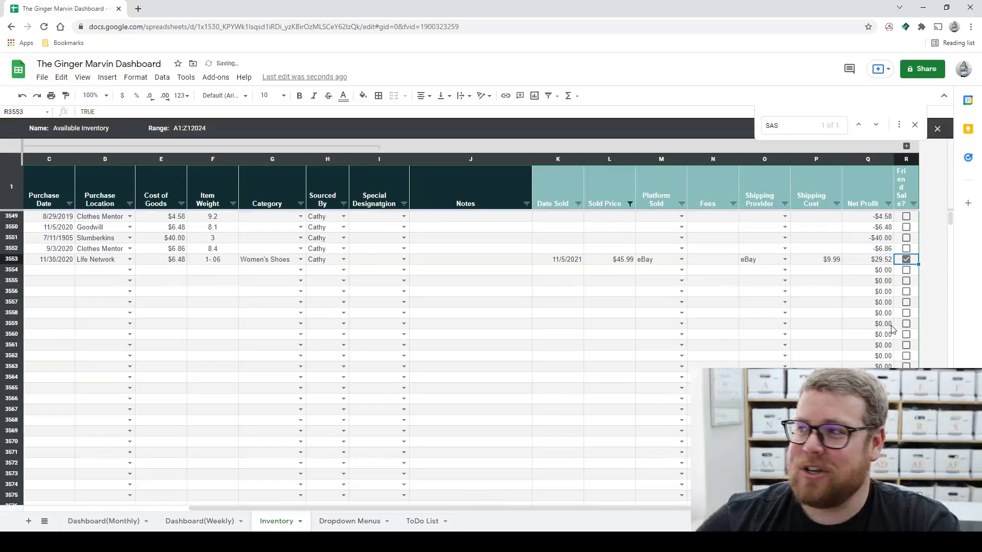
click(906, 260)
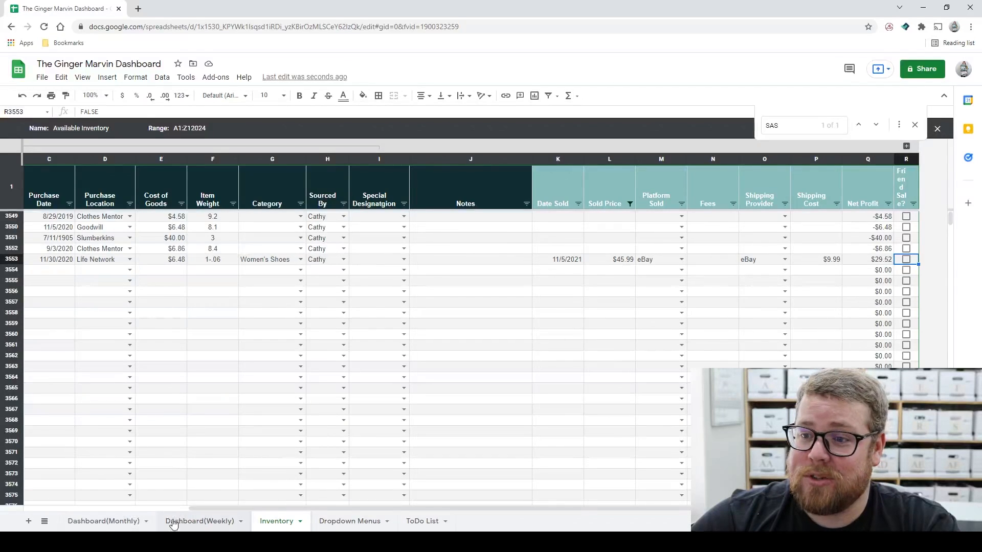
Step: Set the End Month of the monthly dashboard to Nov 2021
click(135, 523)
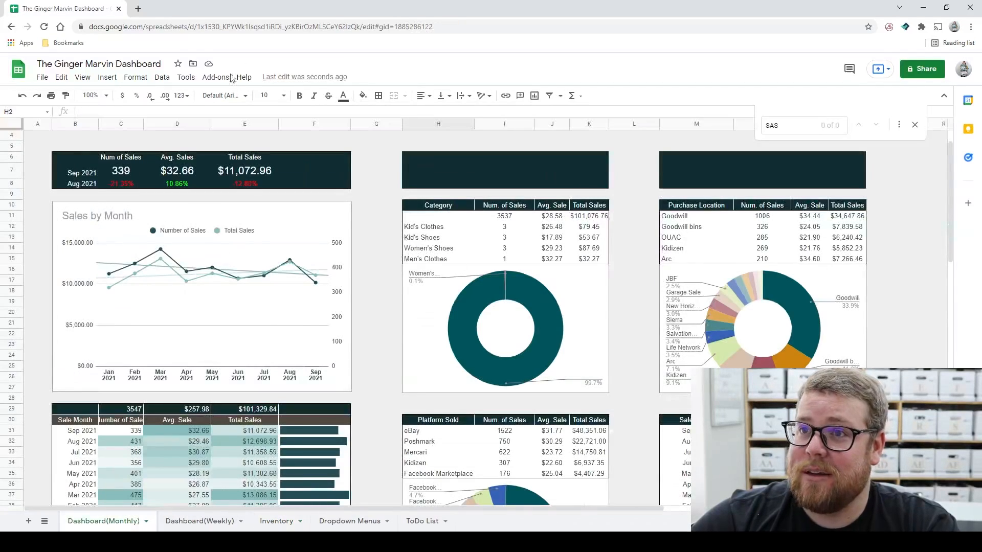
scroll(372, 366, up, 2)
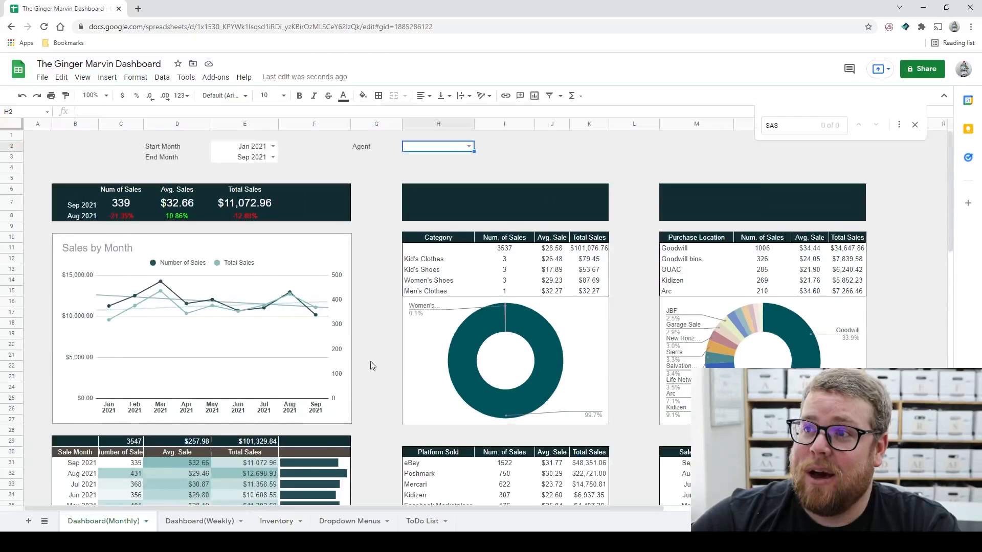
click(273, 157)
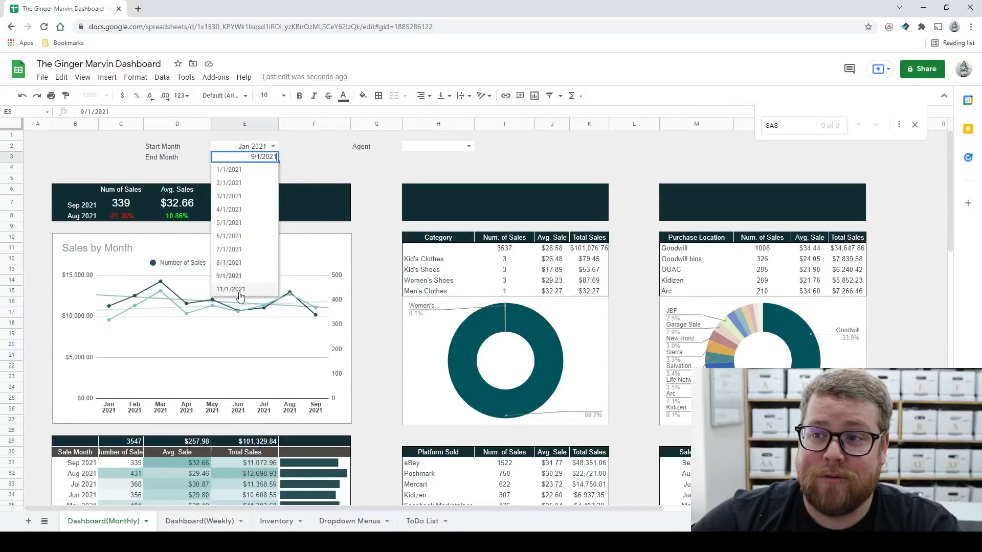
click(230, 290)
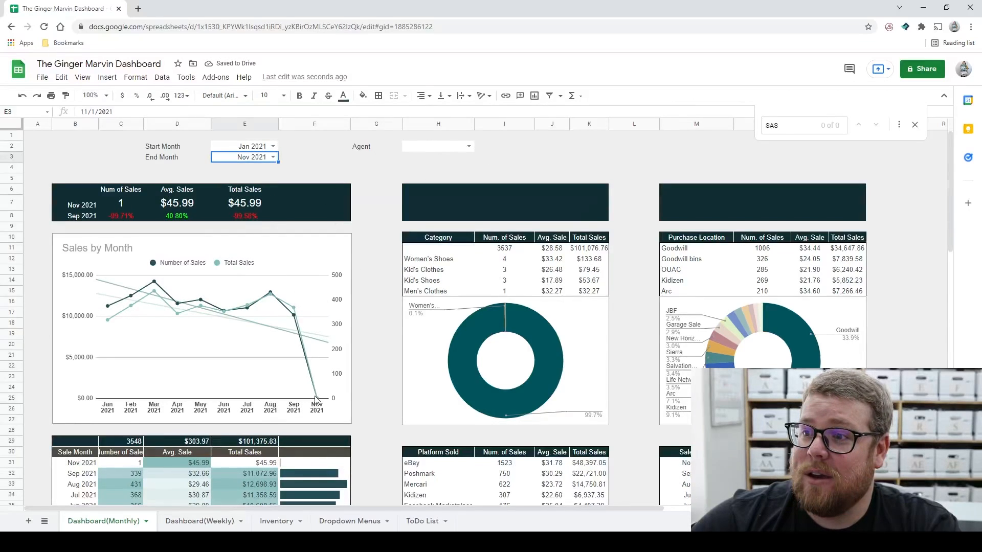
Step: Review the monthly dashboard's sales chart and tables, compare them with the flats' sale entry on the Inventory sheet, and check the End Month choices
scroll(364, 259, down, 3)
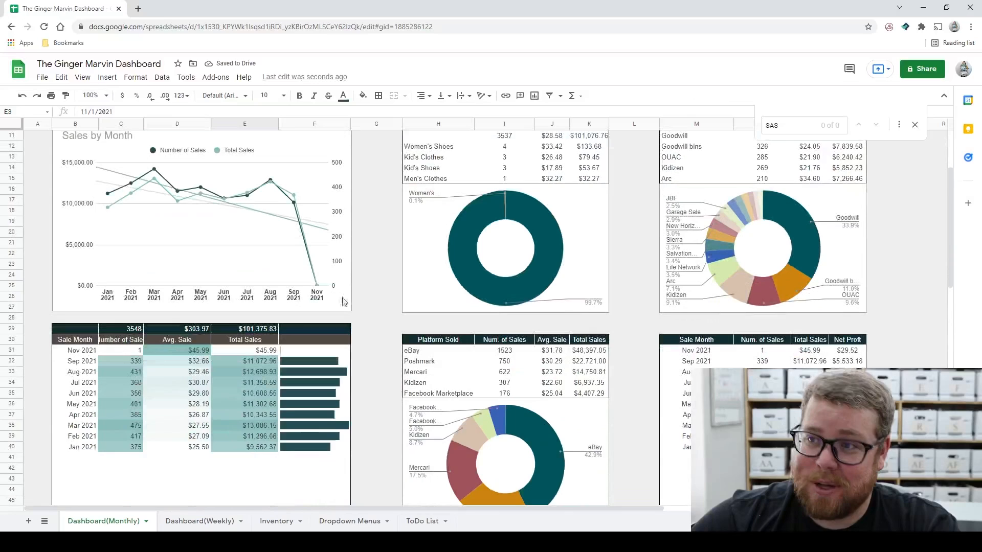
scroll(318, 286, up, 3)
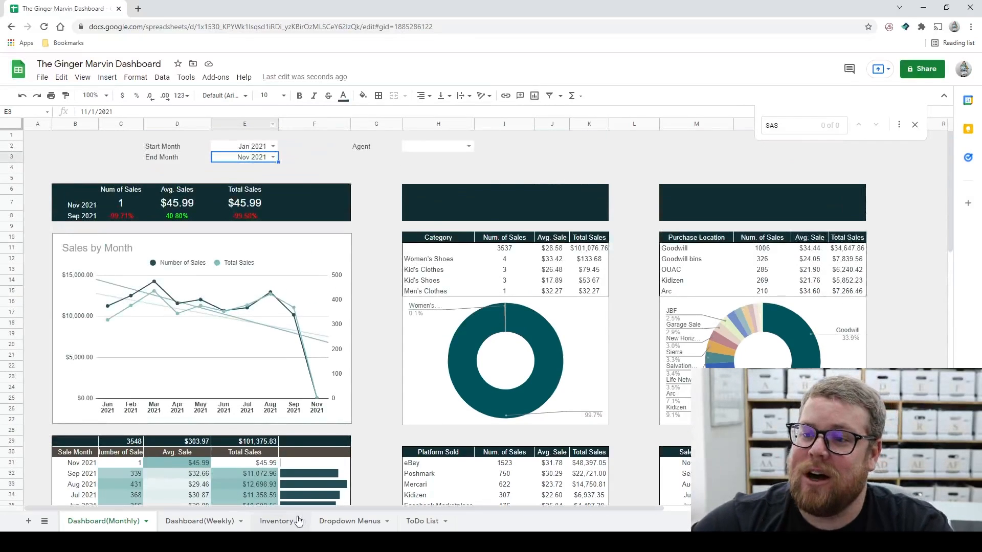
click(276, 521)
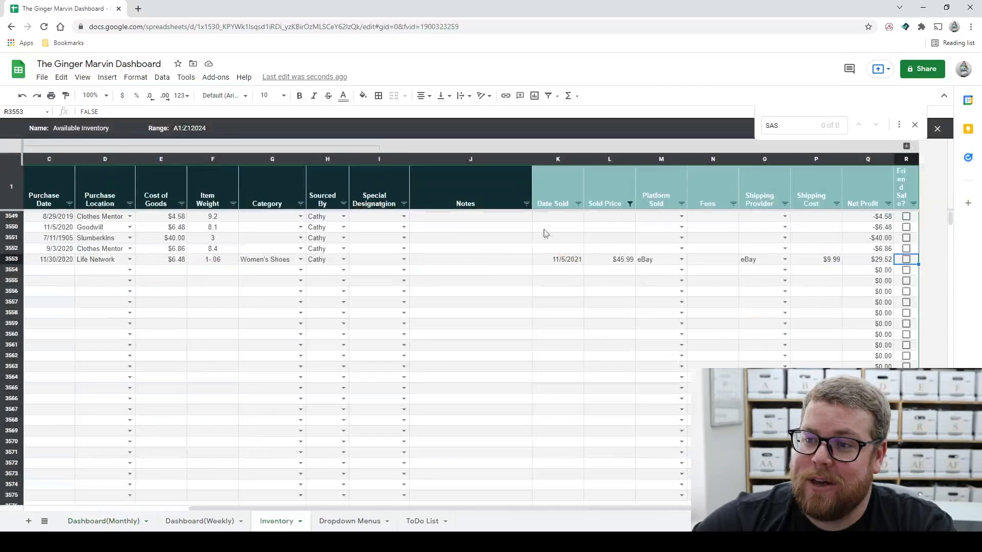
click(105, 521)
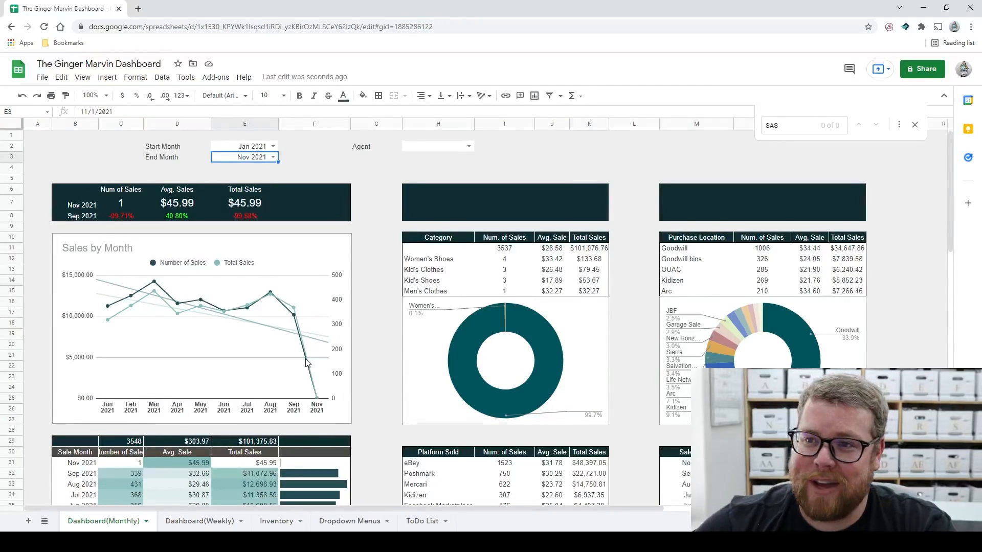
click(273, 157)
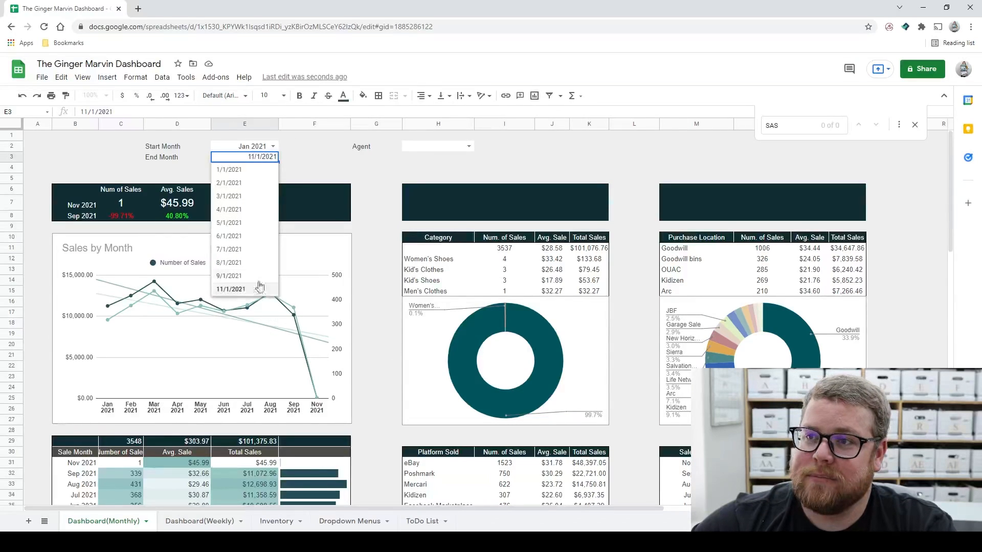
click(371, 272)
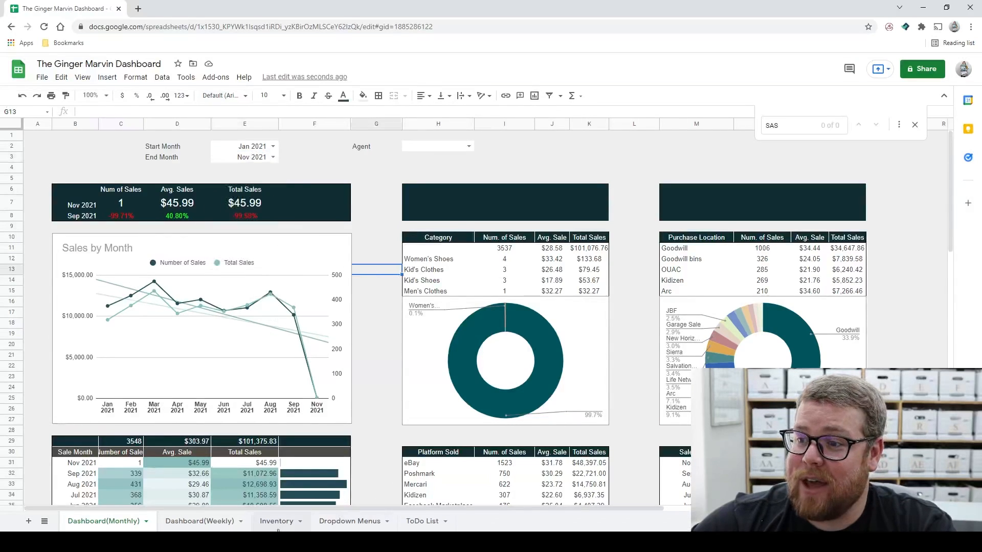
Step: Switch the Inventory sheet to the Sales to Friends filter view
click(276, 521)
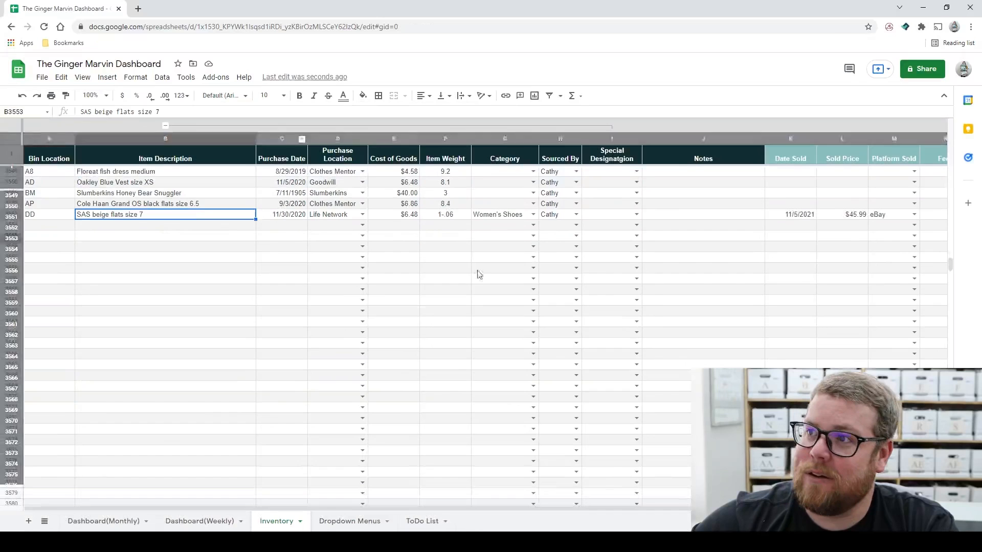
click(162, 76)
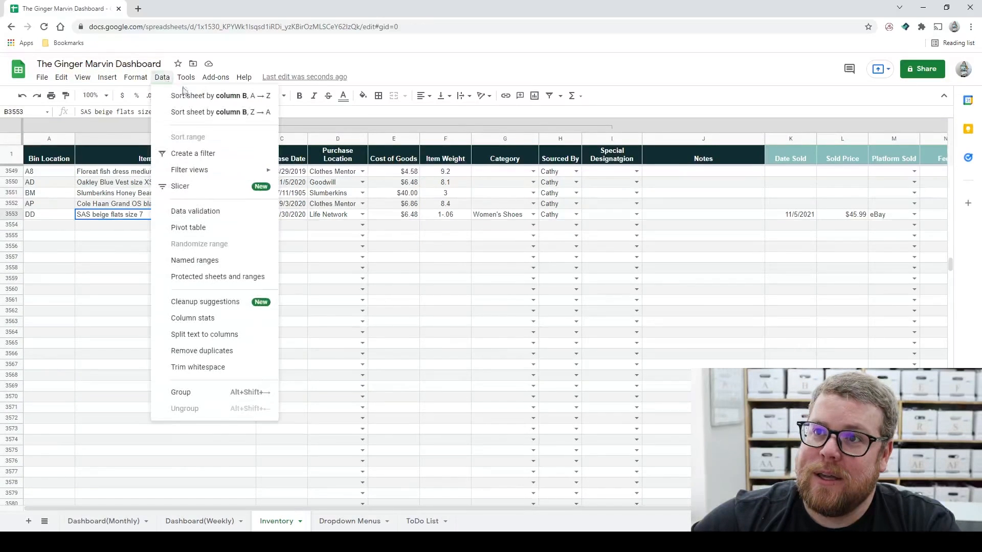
mouse_move(199, 170)
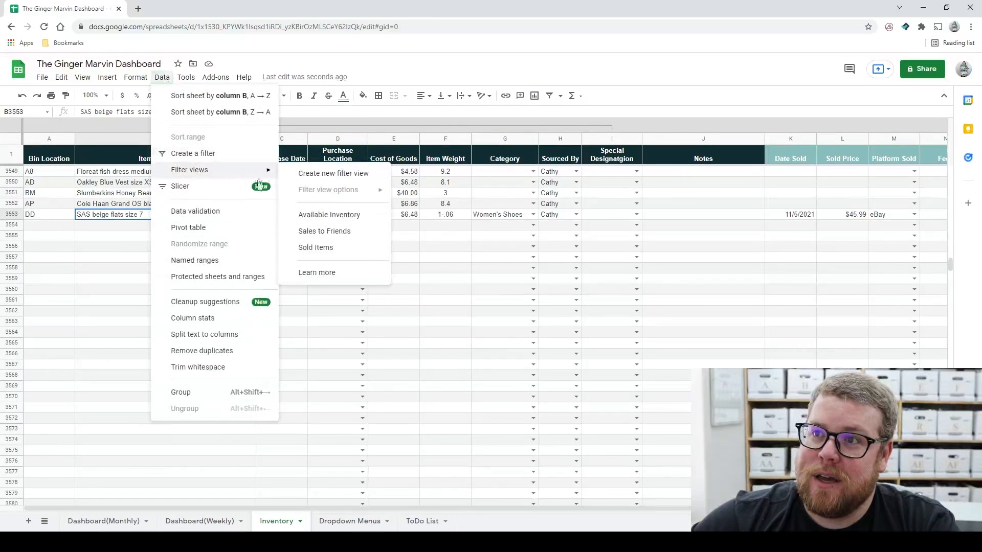
click(330, 240)
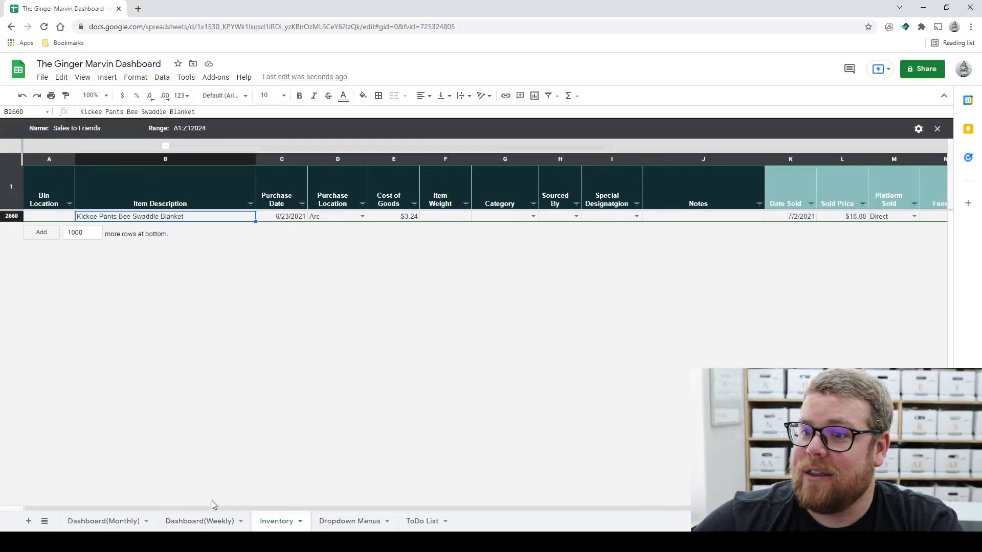
Step: Look across the columns of the friend sales, from the item description to the Friend Sale? checkbox and back
drag(225, 509, 706, 512)
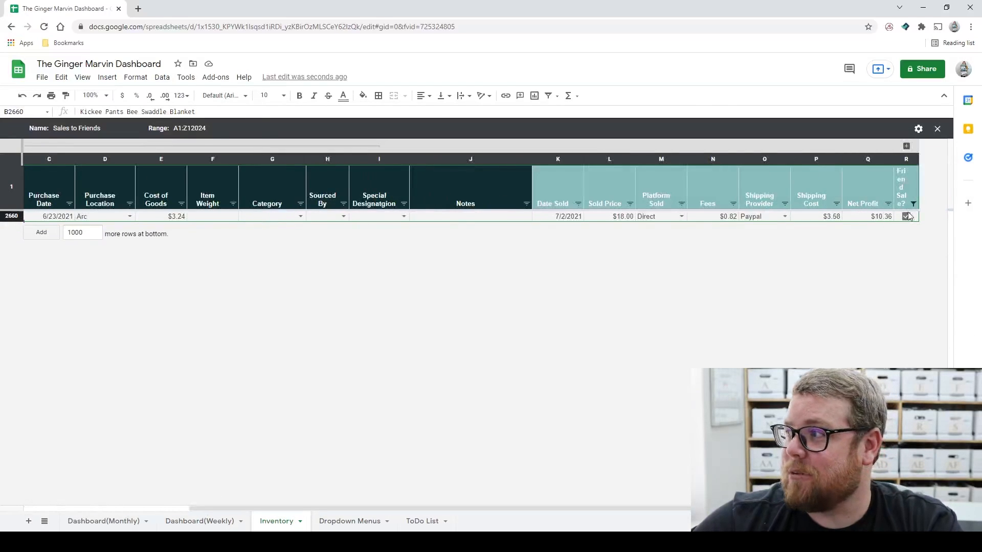
drag(346, 509, 121, 476)
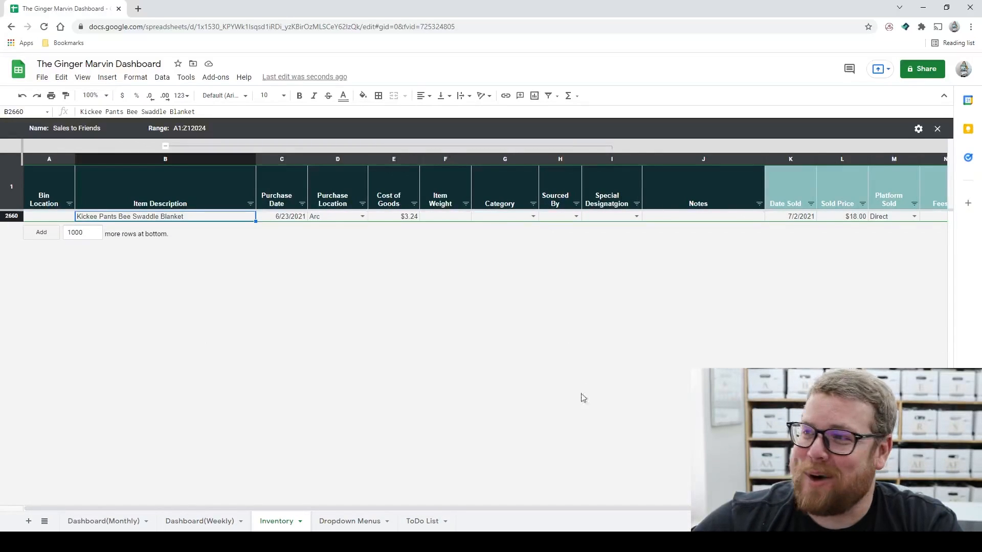
drag(436, 509, 767, 506)
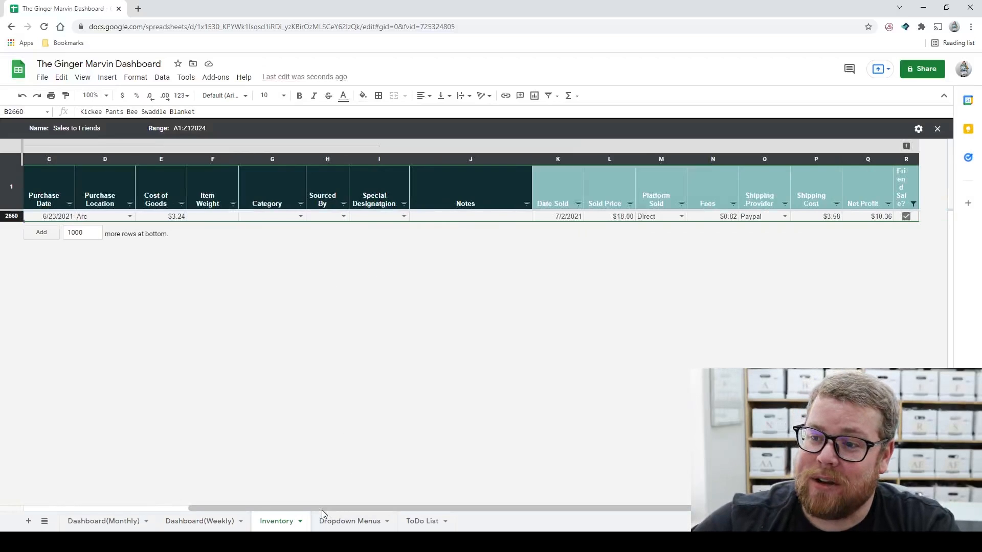
drag(321, 511, 149, 478)
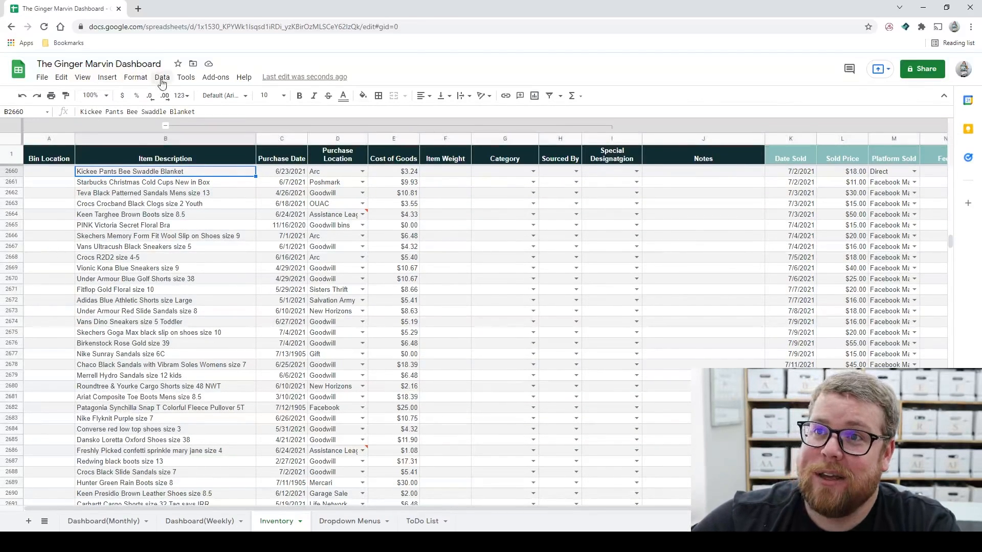
Step: Create a new filter view on the Inventory sheet
click(162, 79)
mouse_move(199, 171)
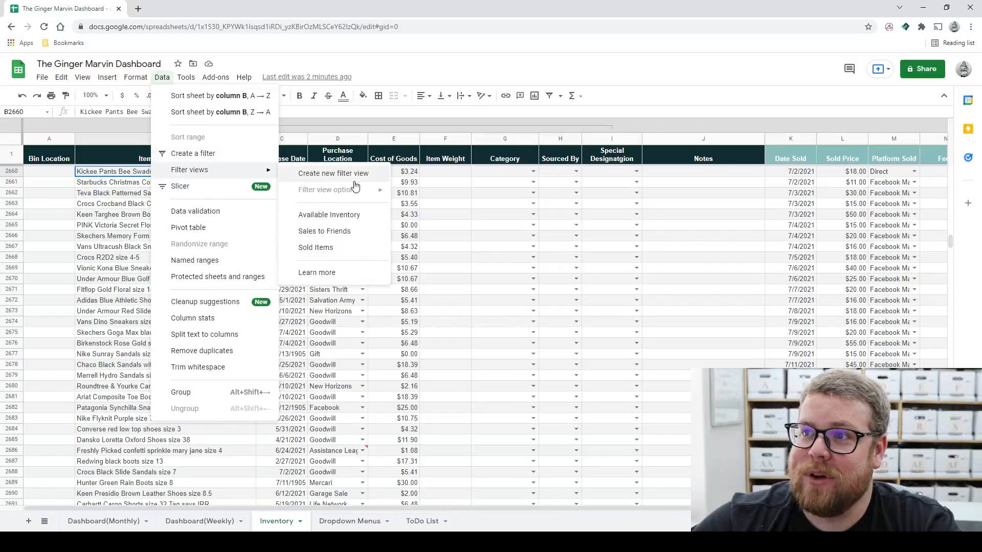
click(333, 175)
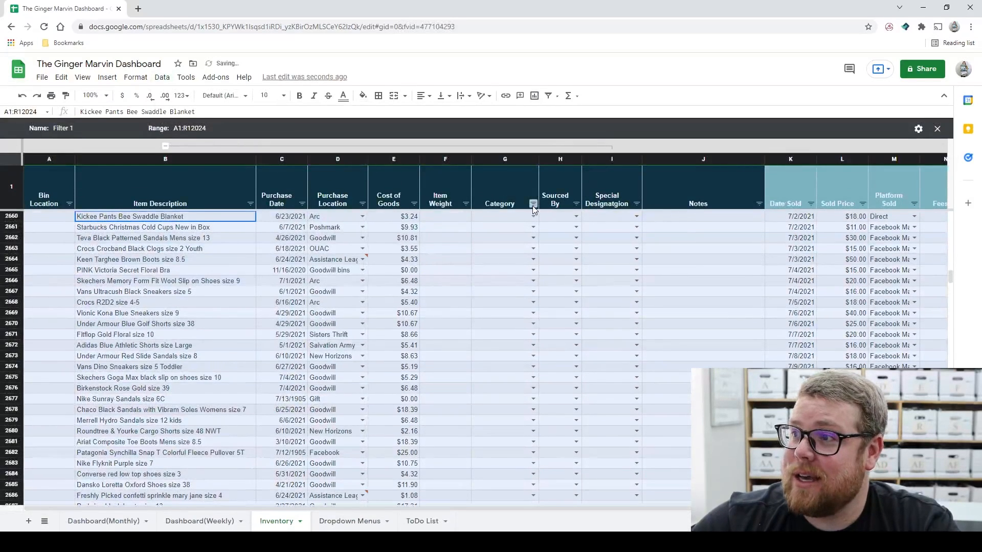
click(533, 204)
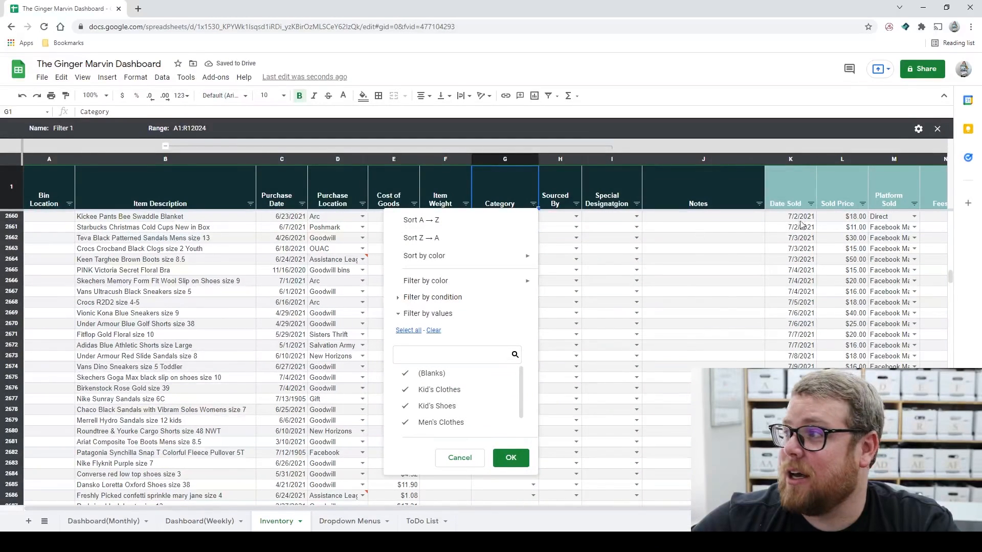
click(470, 461)
click(460, 503)
Step: Filter the Platform Sold column by values so that only eBay sales are shown
drag(473, 509, 687, 516)
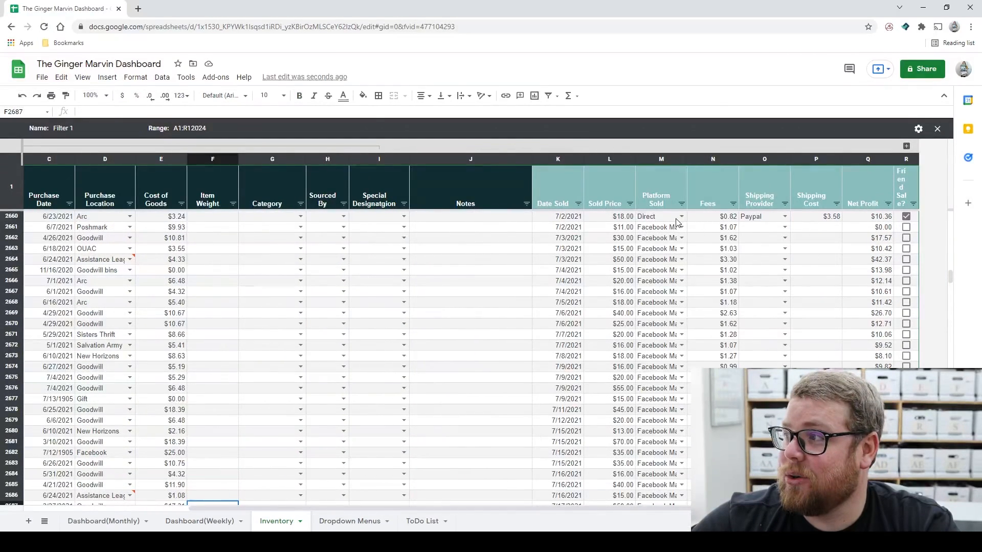
click(681, 203)
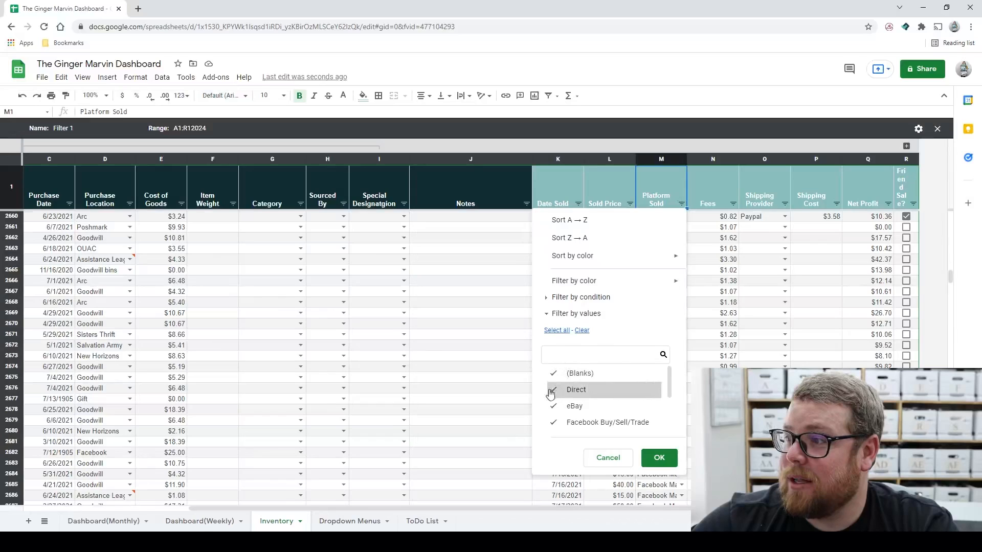
scroll(591, 394, down, 3)
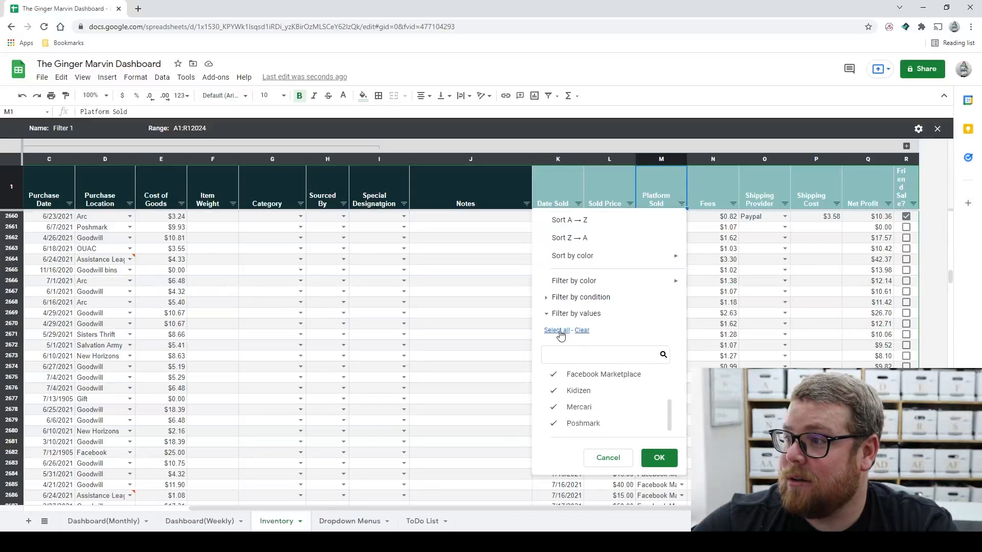
click(583, 331)
scroll(573, 408, up, 3)
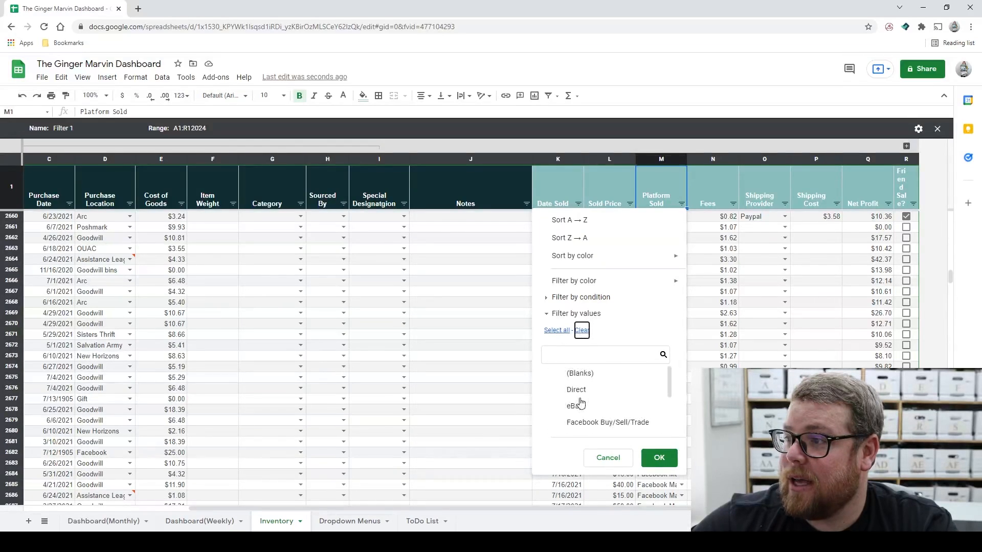
click(565, 409)
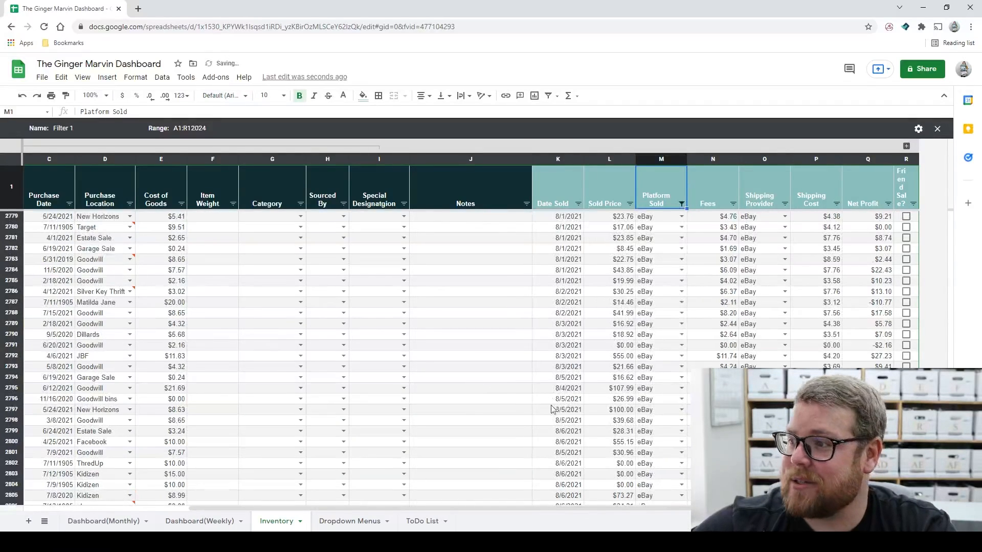
Step: Look through the eBay sales to the last row, check the monthly dashboard's tables and End Month choices, and return to the Inventory sheet
drag(950, 468, 950, 444)
drag(948, 291, 949, 501)
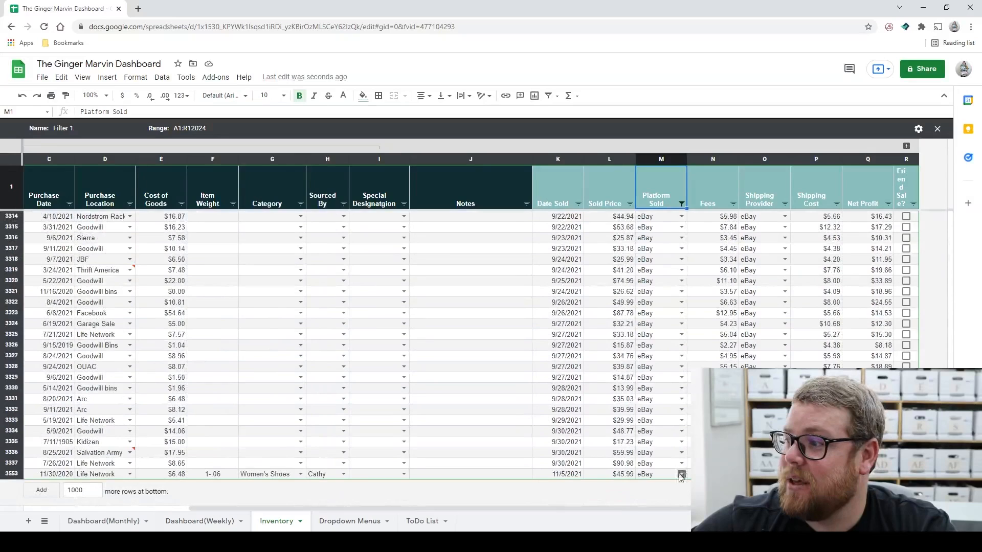
click(83, 521)
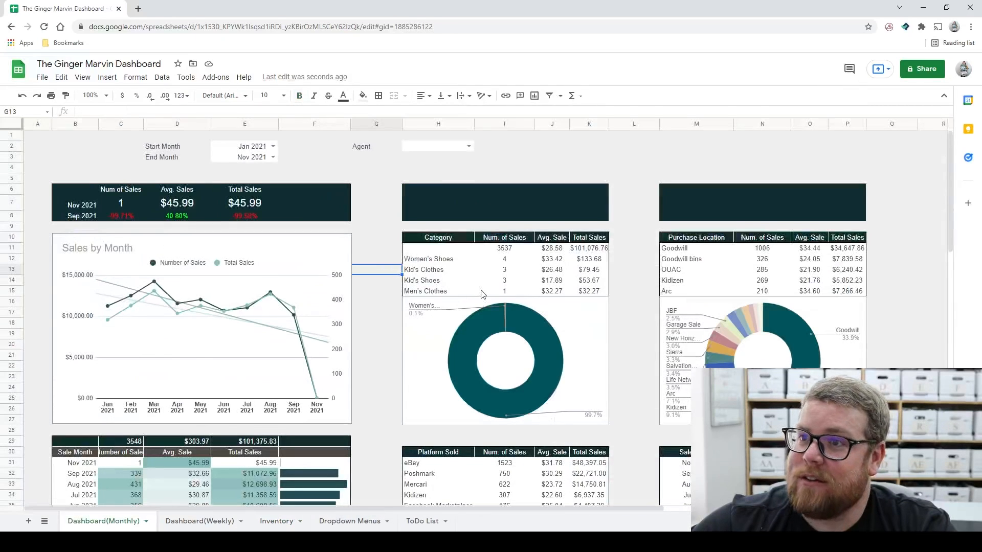
click(273, 157)
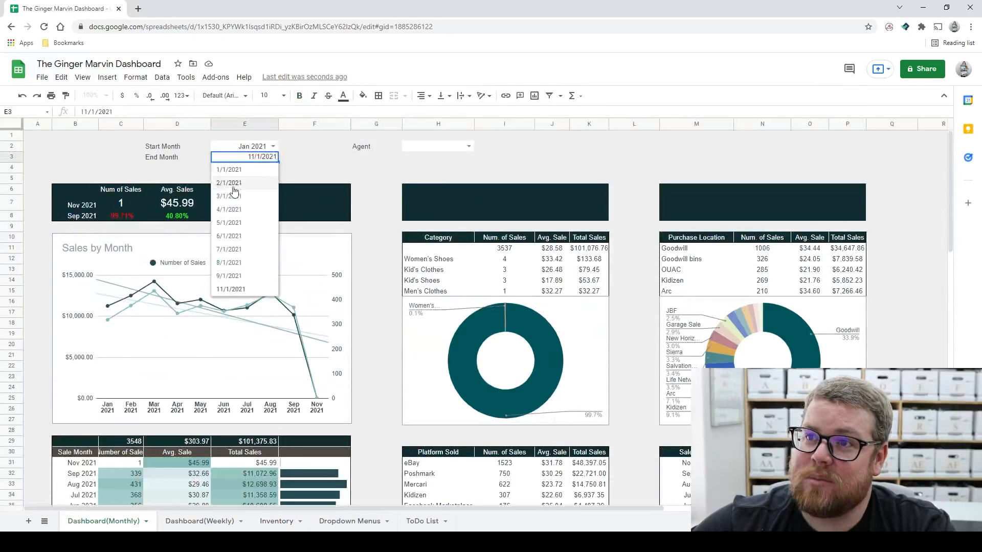
click(360, 249)
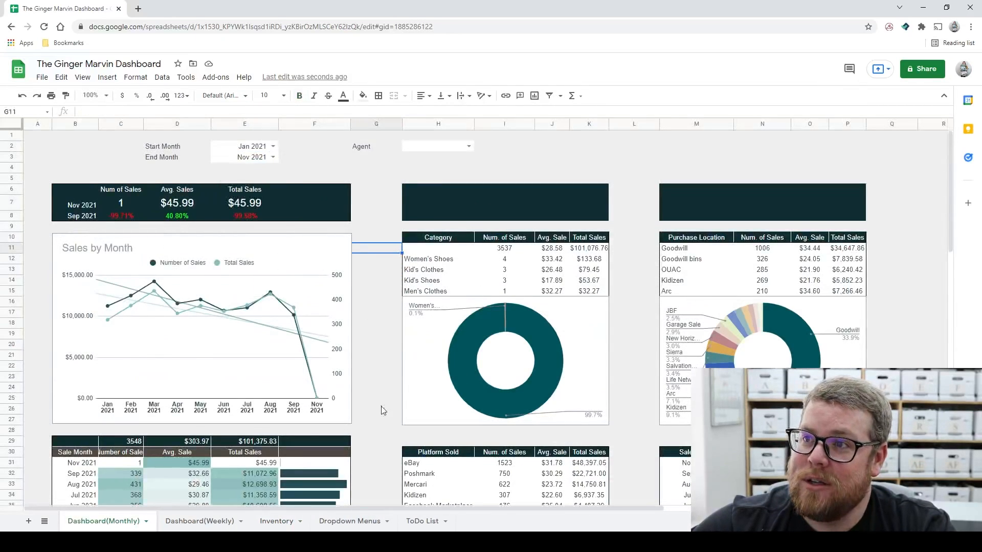
click(273, 524)
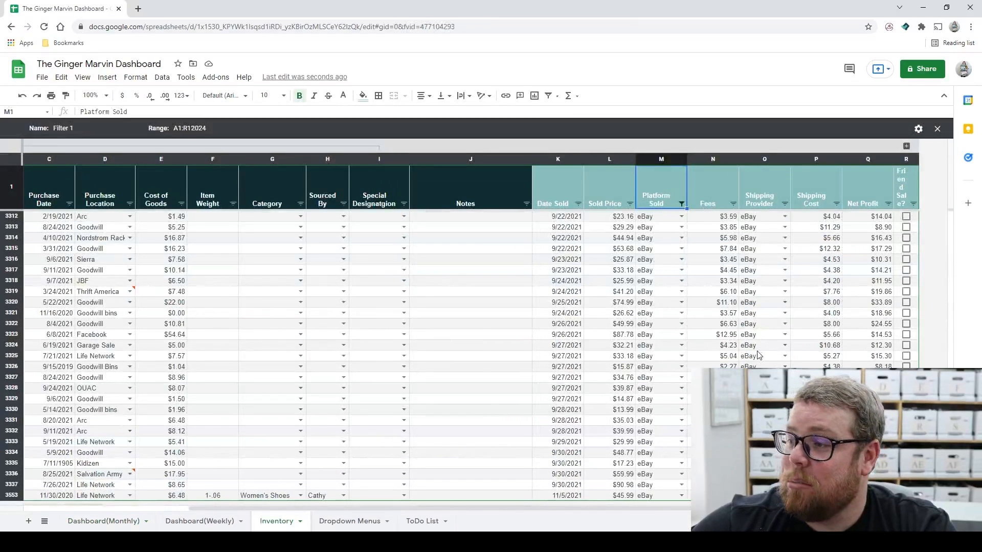
Step: Select the Sold Price values of all eBay sales from row 3553 up to row 4 to check their total, and close the filter view
click(614, 218)
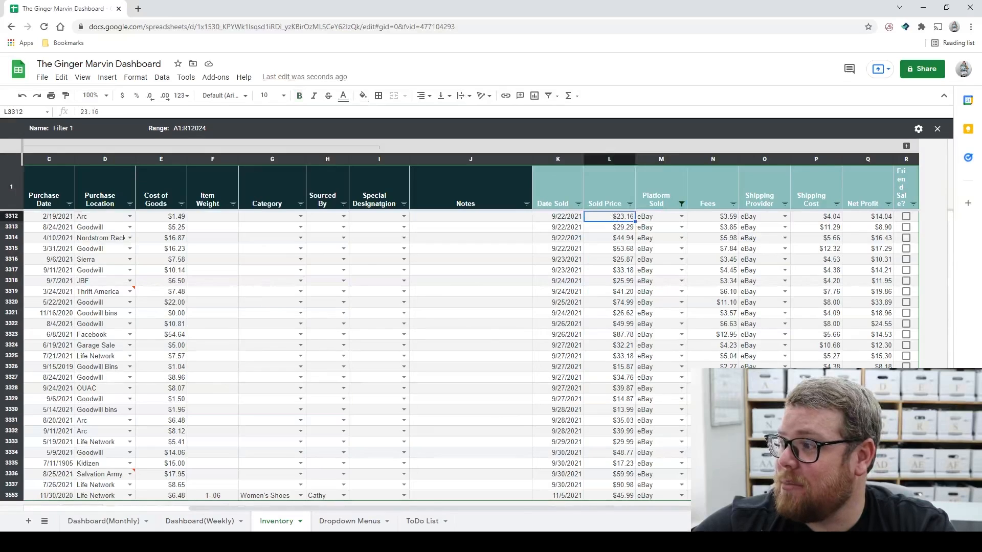
click(620, 496)
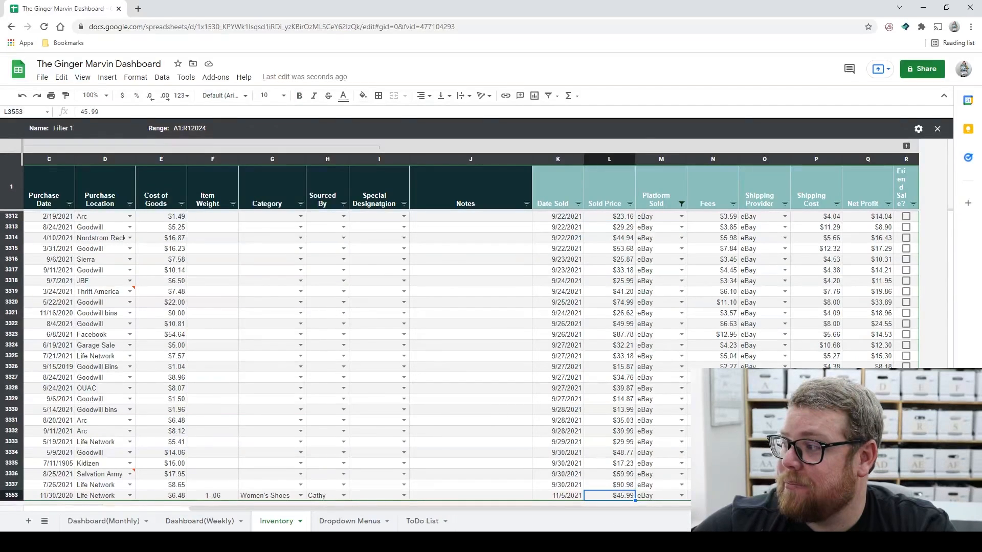
scroll(732, 217, up, 20)
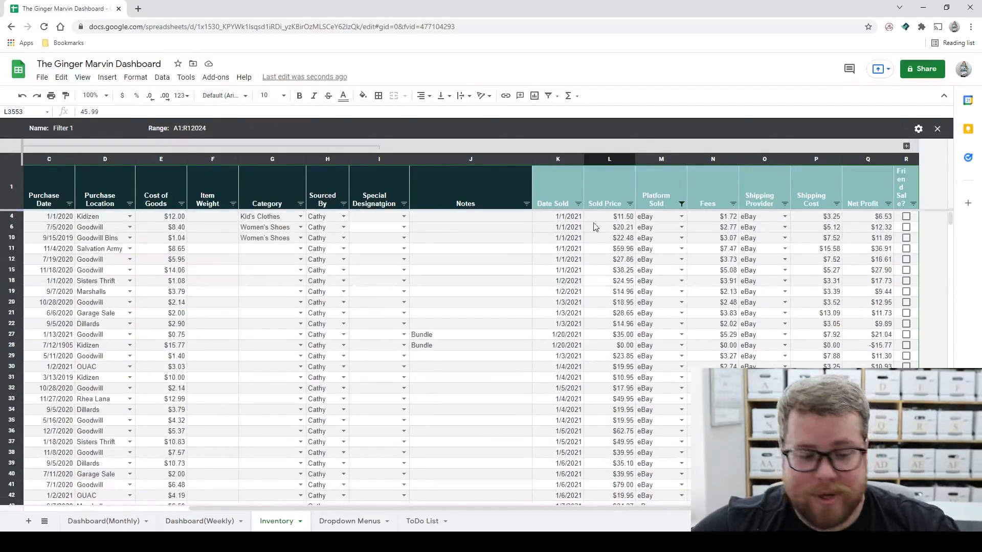
shift+click(619, 217)
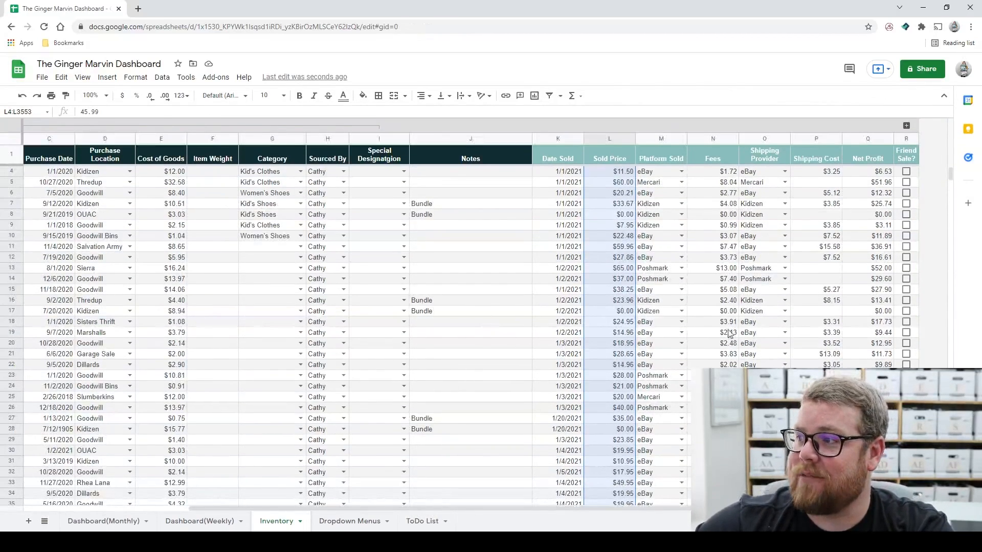
click(705, 334)
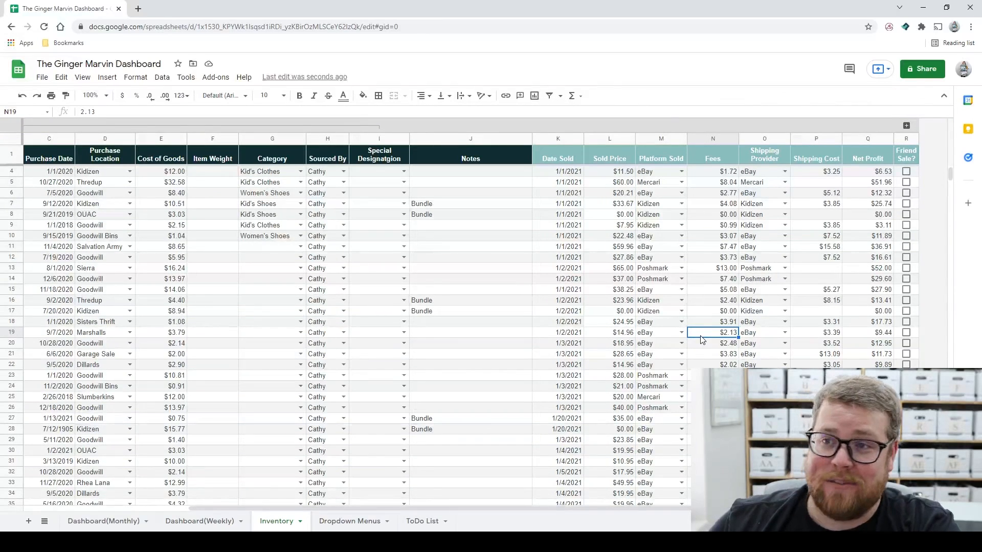